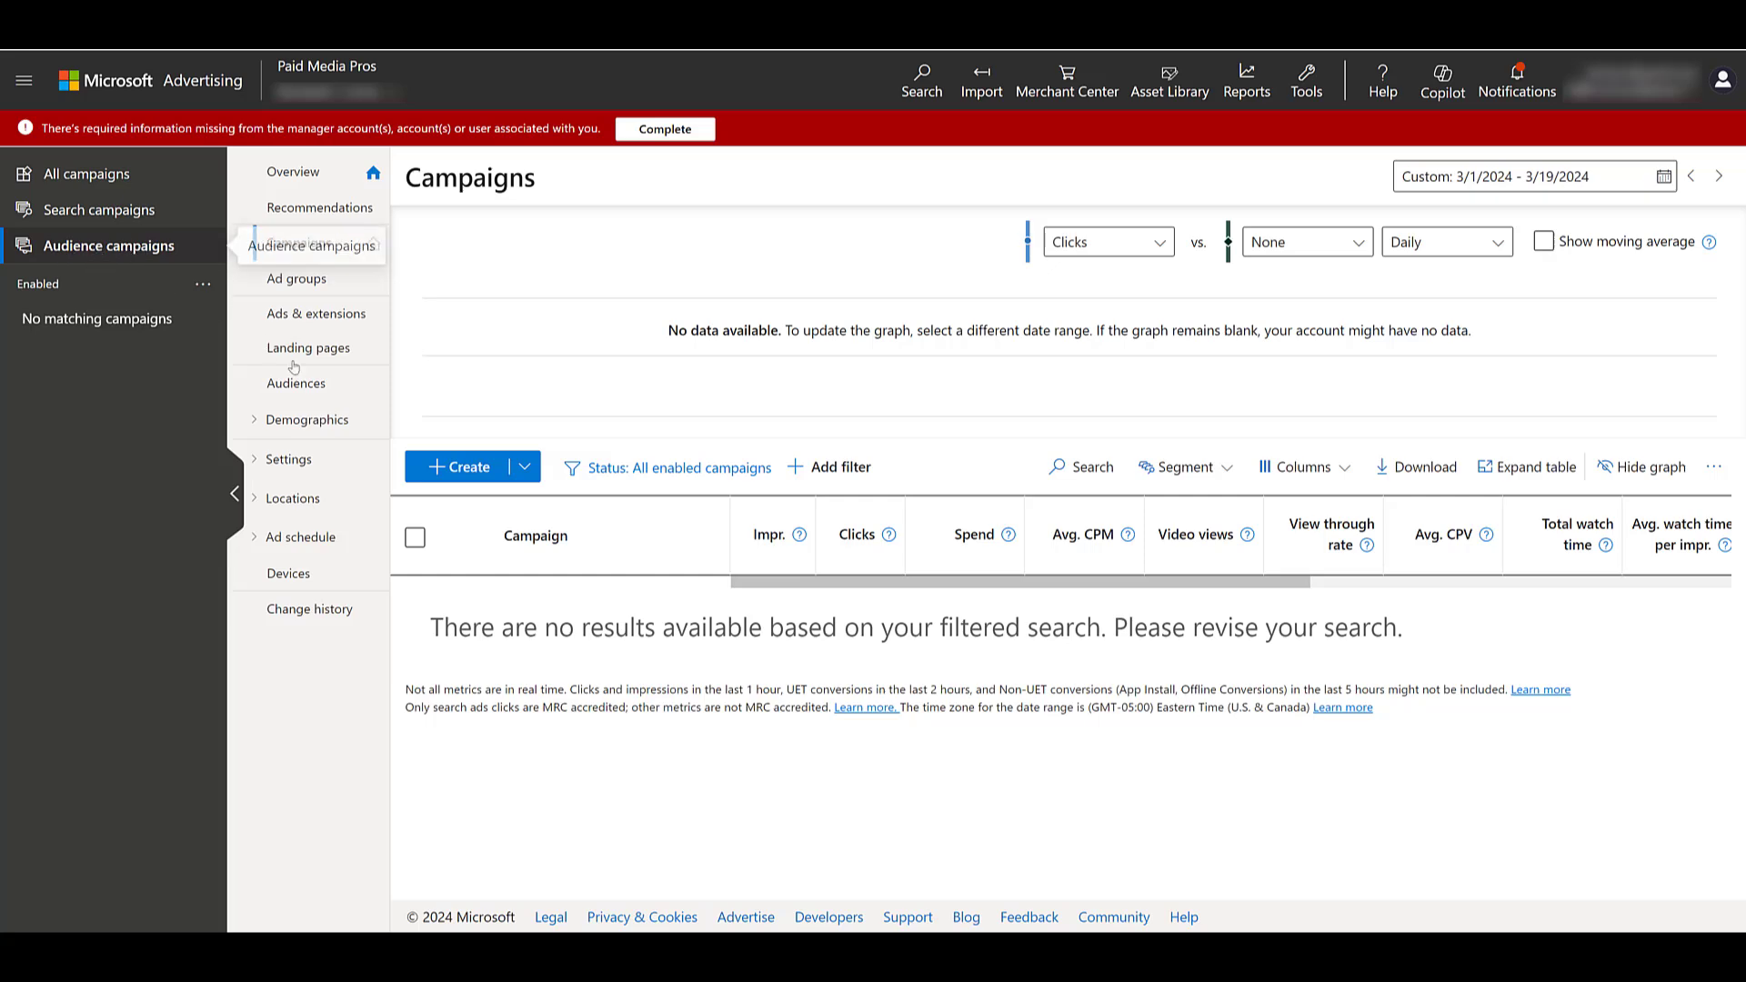
Step: Create an Audience campaign with Native ads, skipping the goal page, and continue
click(471, 468)
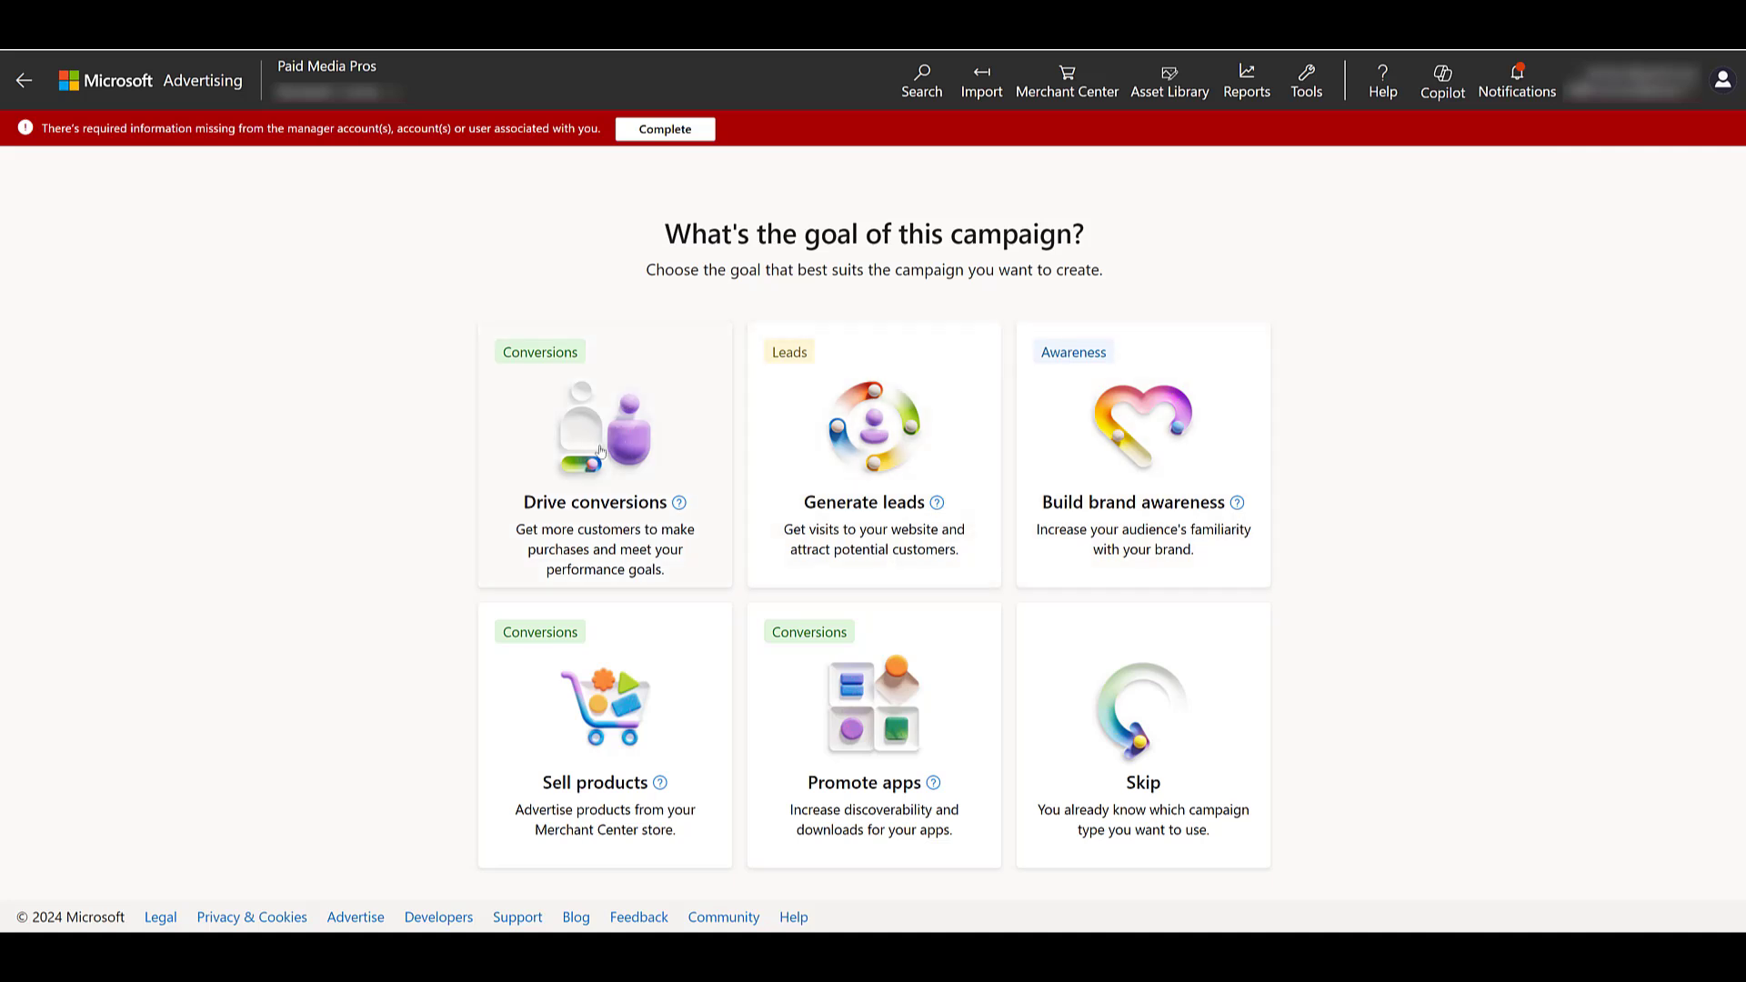
click(1236, 754)
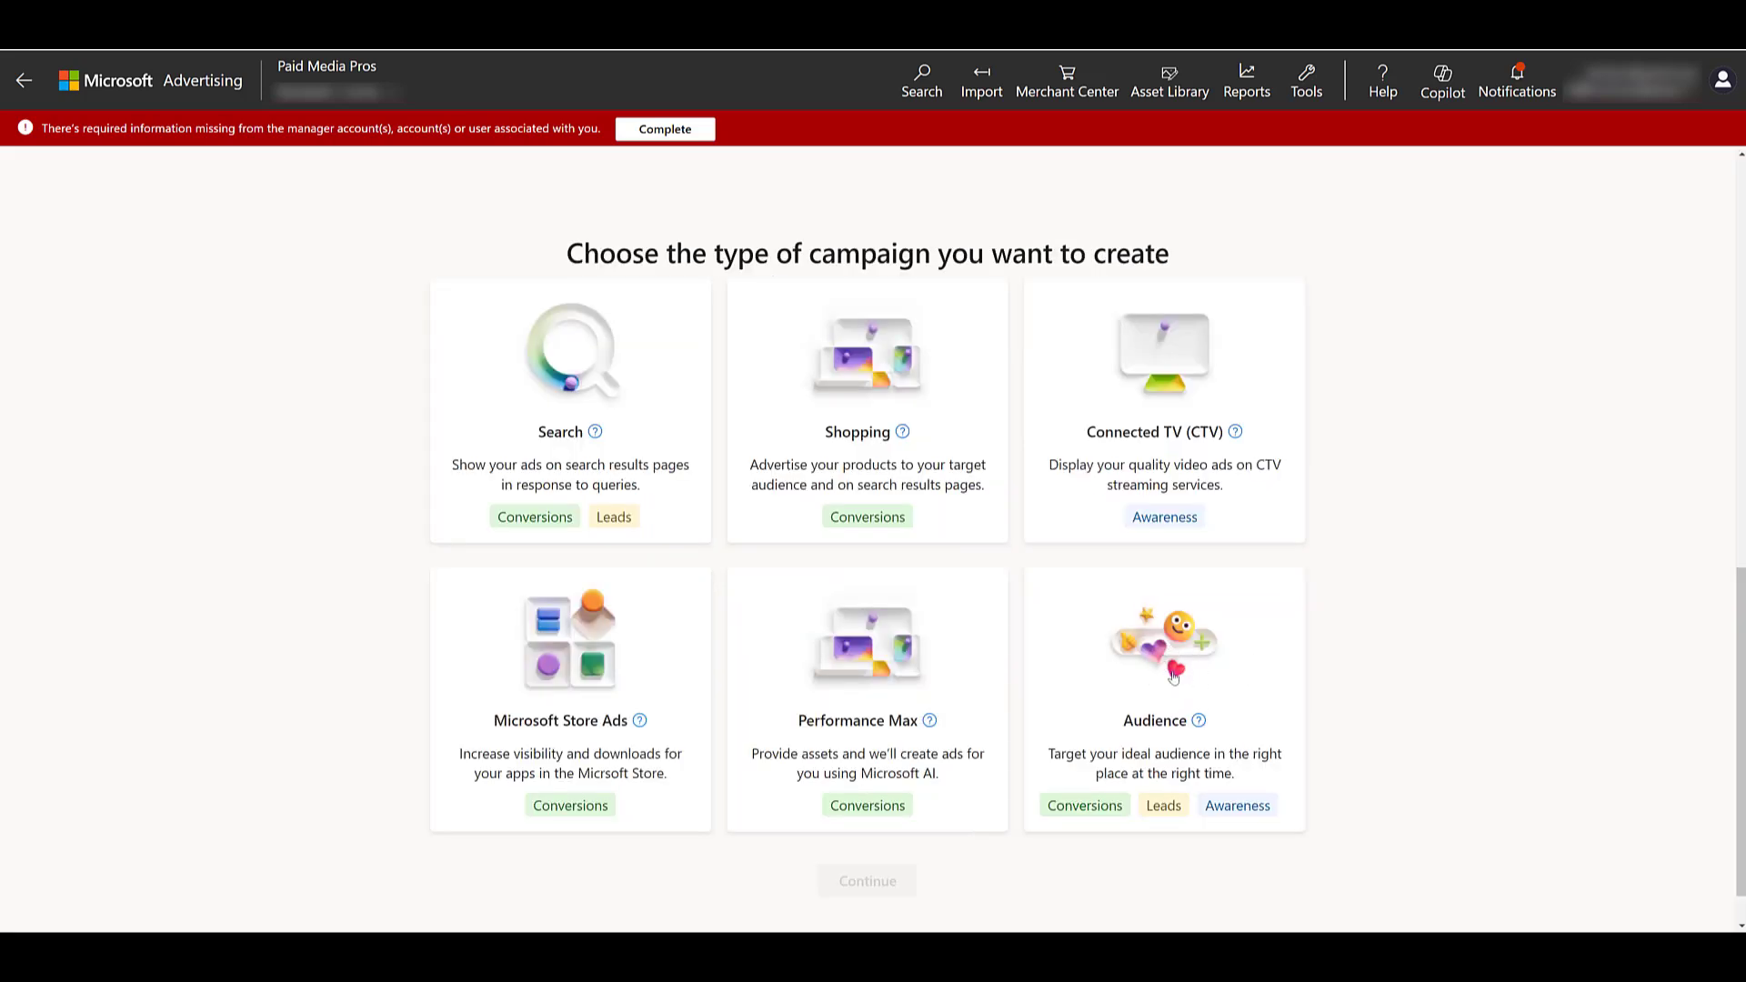
click(1174, 676)
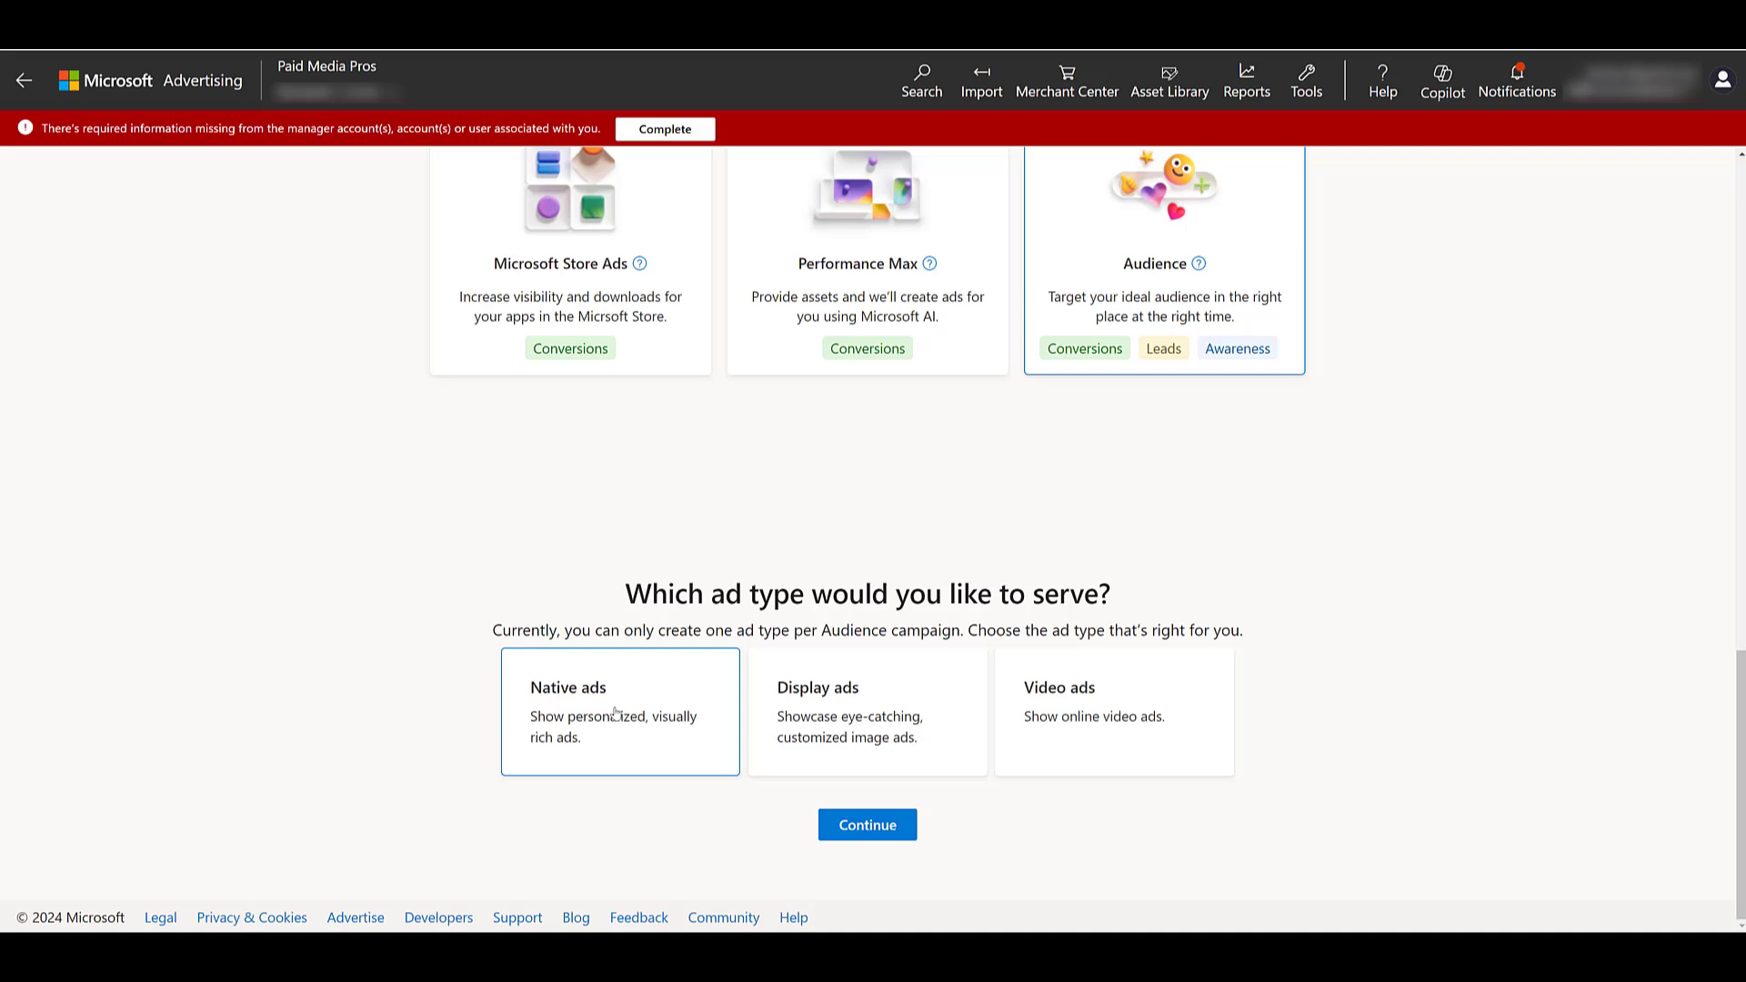
click(877, 829)
Step: Enter paidmediapros.com as the final URL and select the Reddit image tile
click(508, 437)
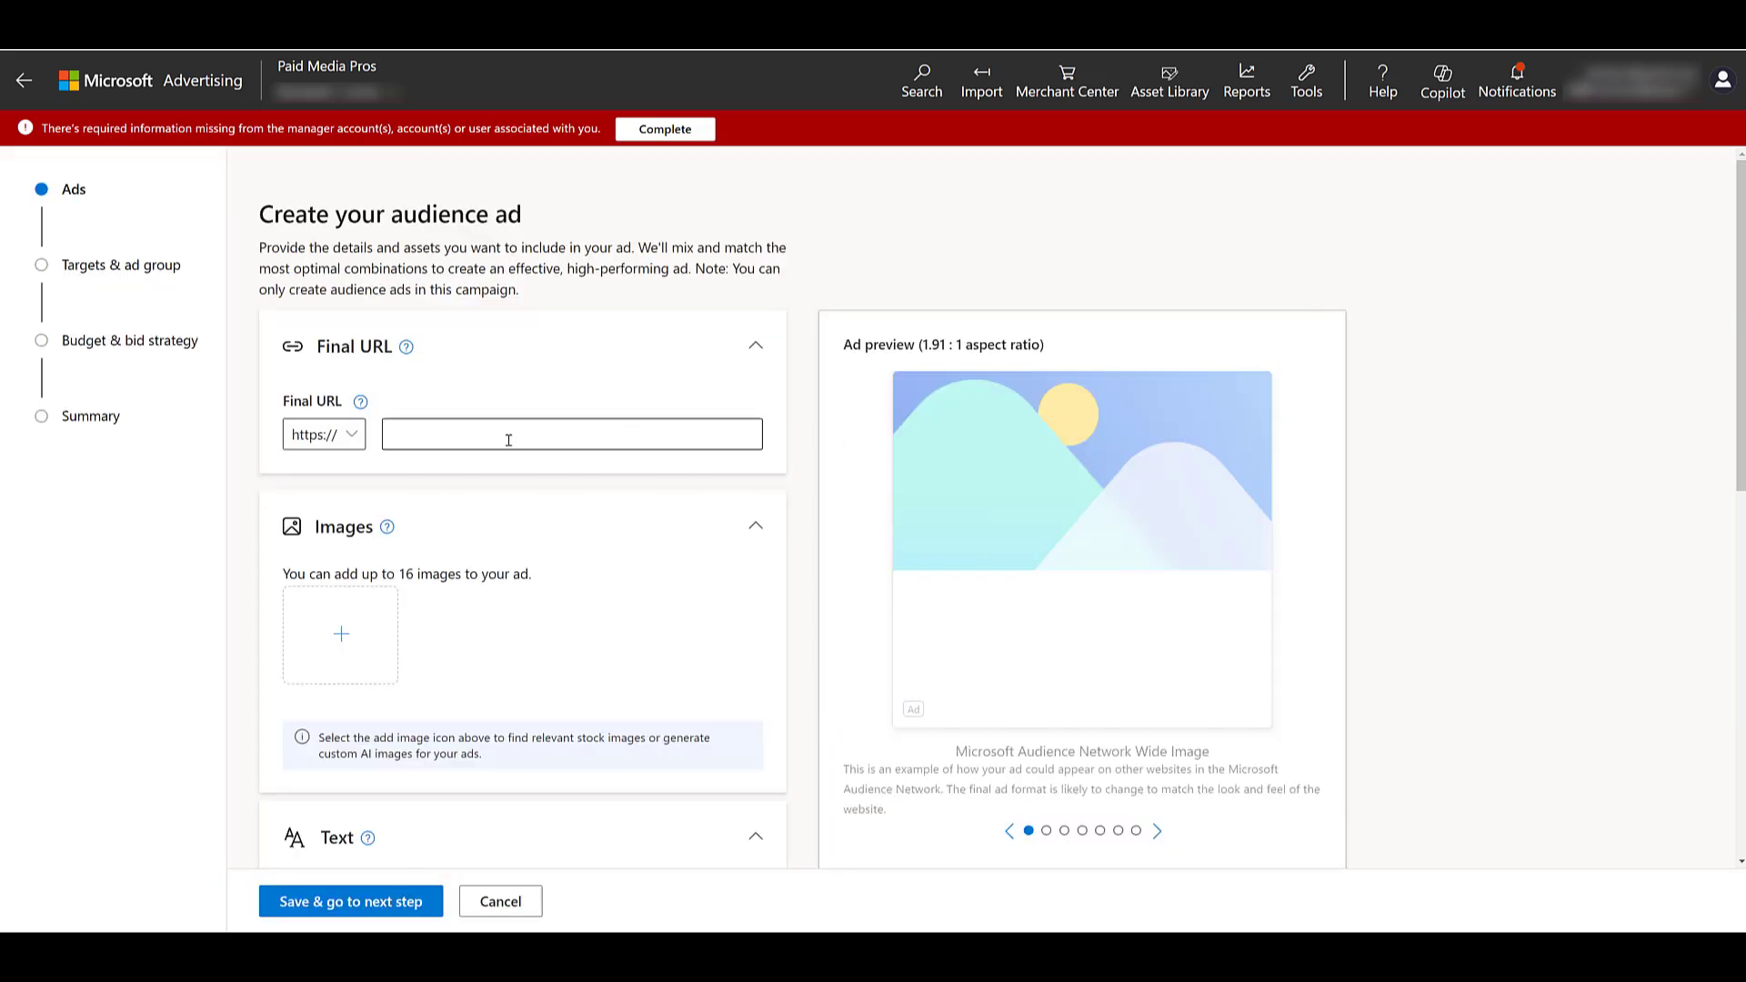
text(paidmediapros.com)
click(345, 639)
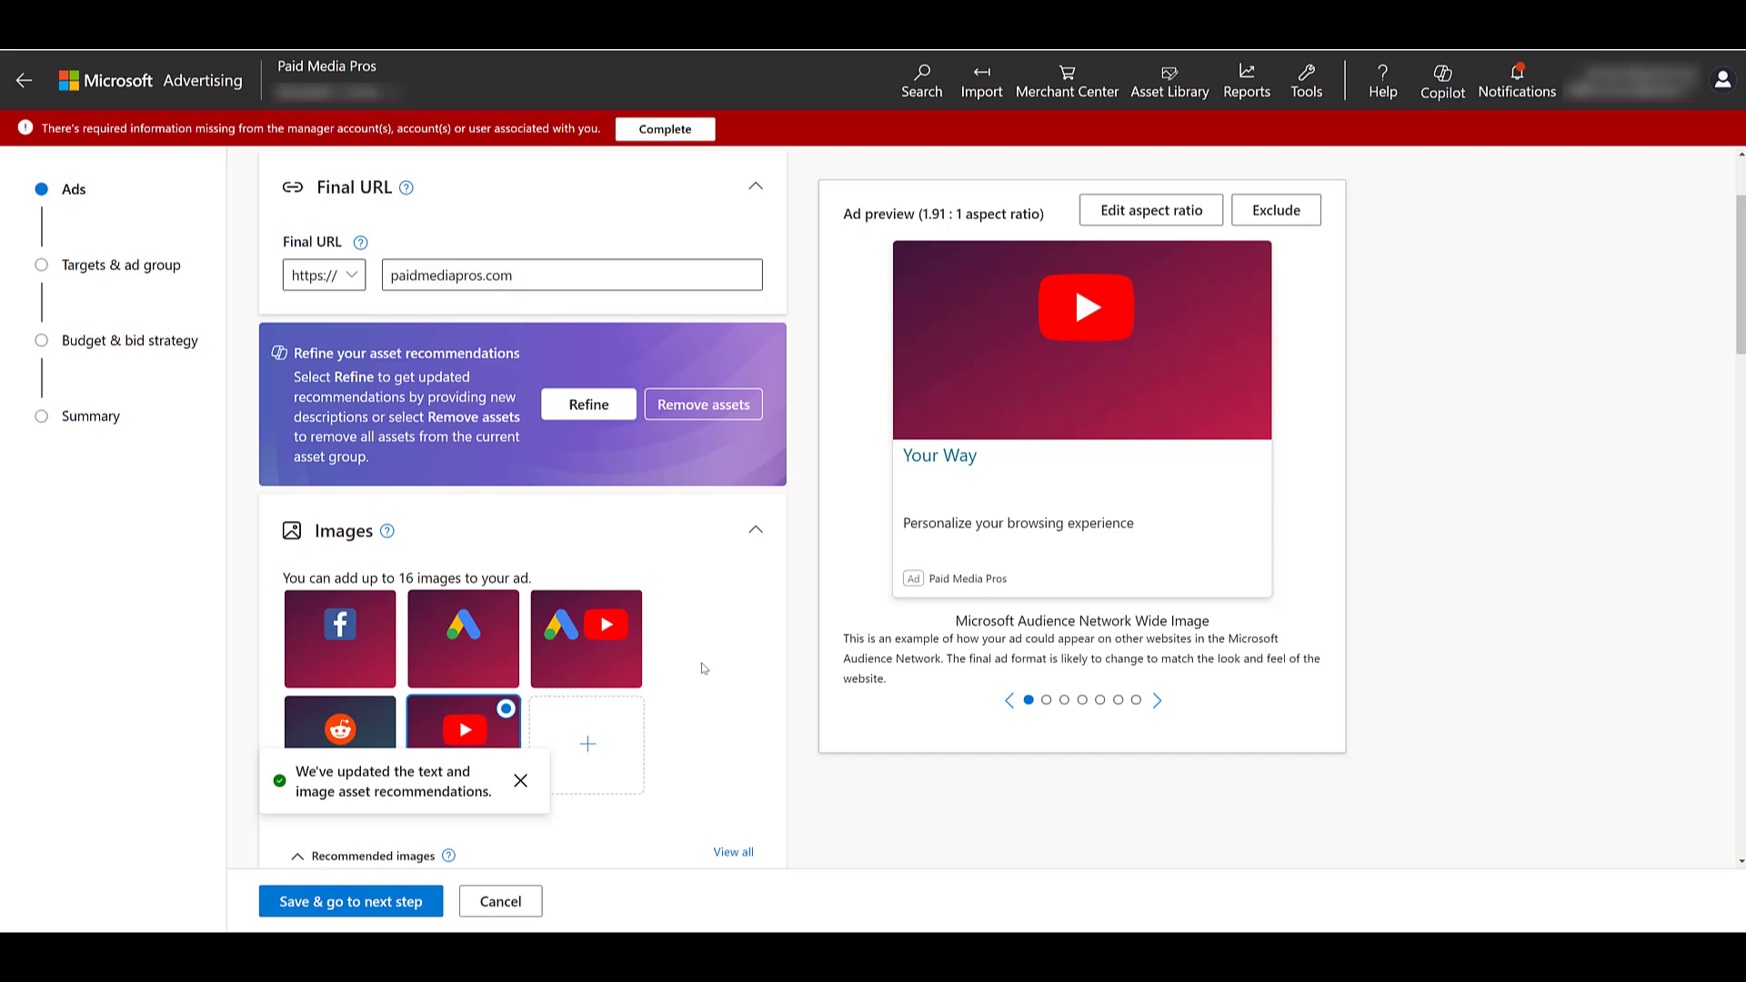
scroll(703, 668, down, 1)
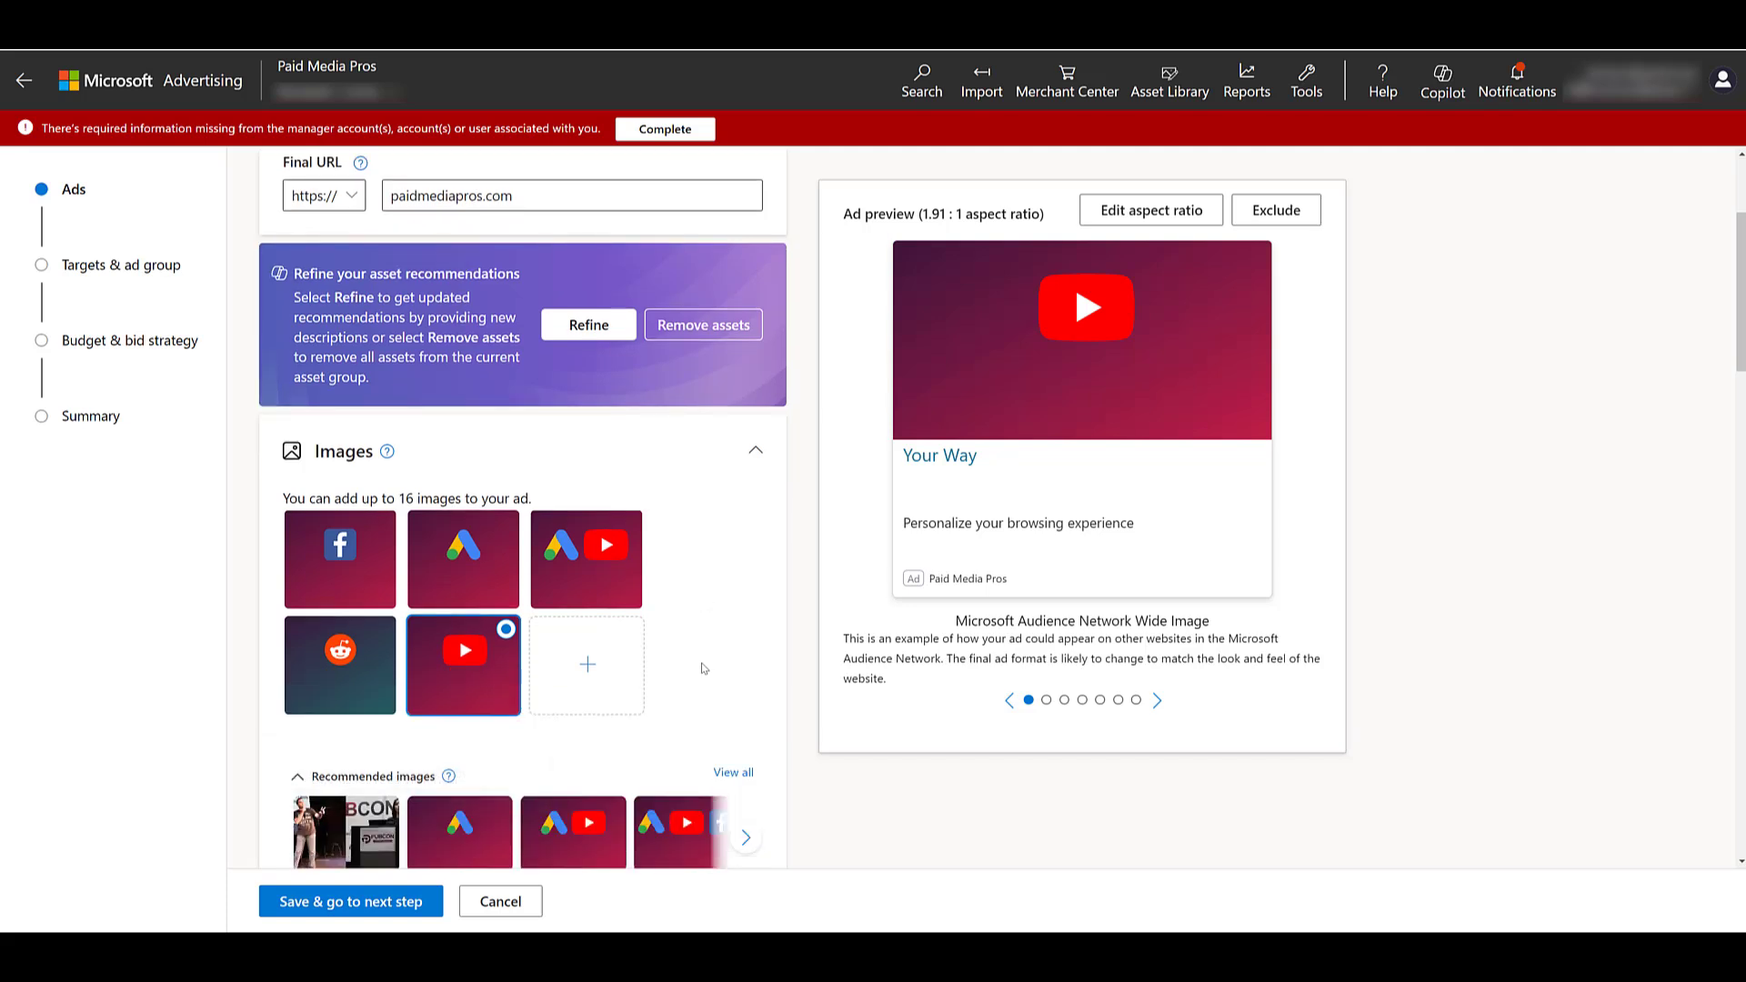
scroll(703, 667, down, 2)
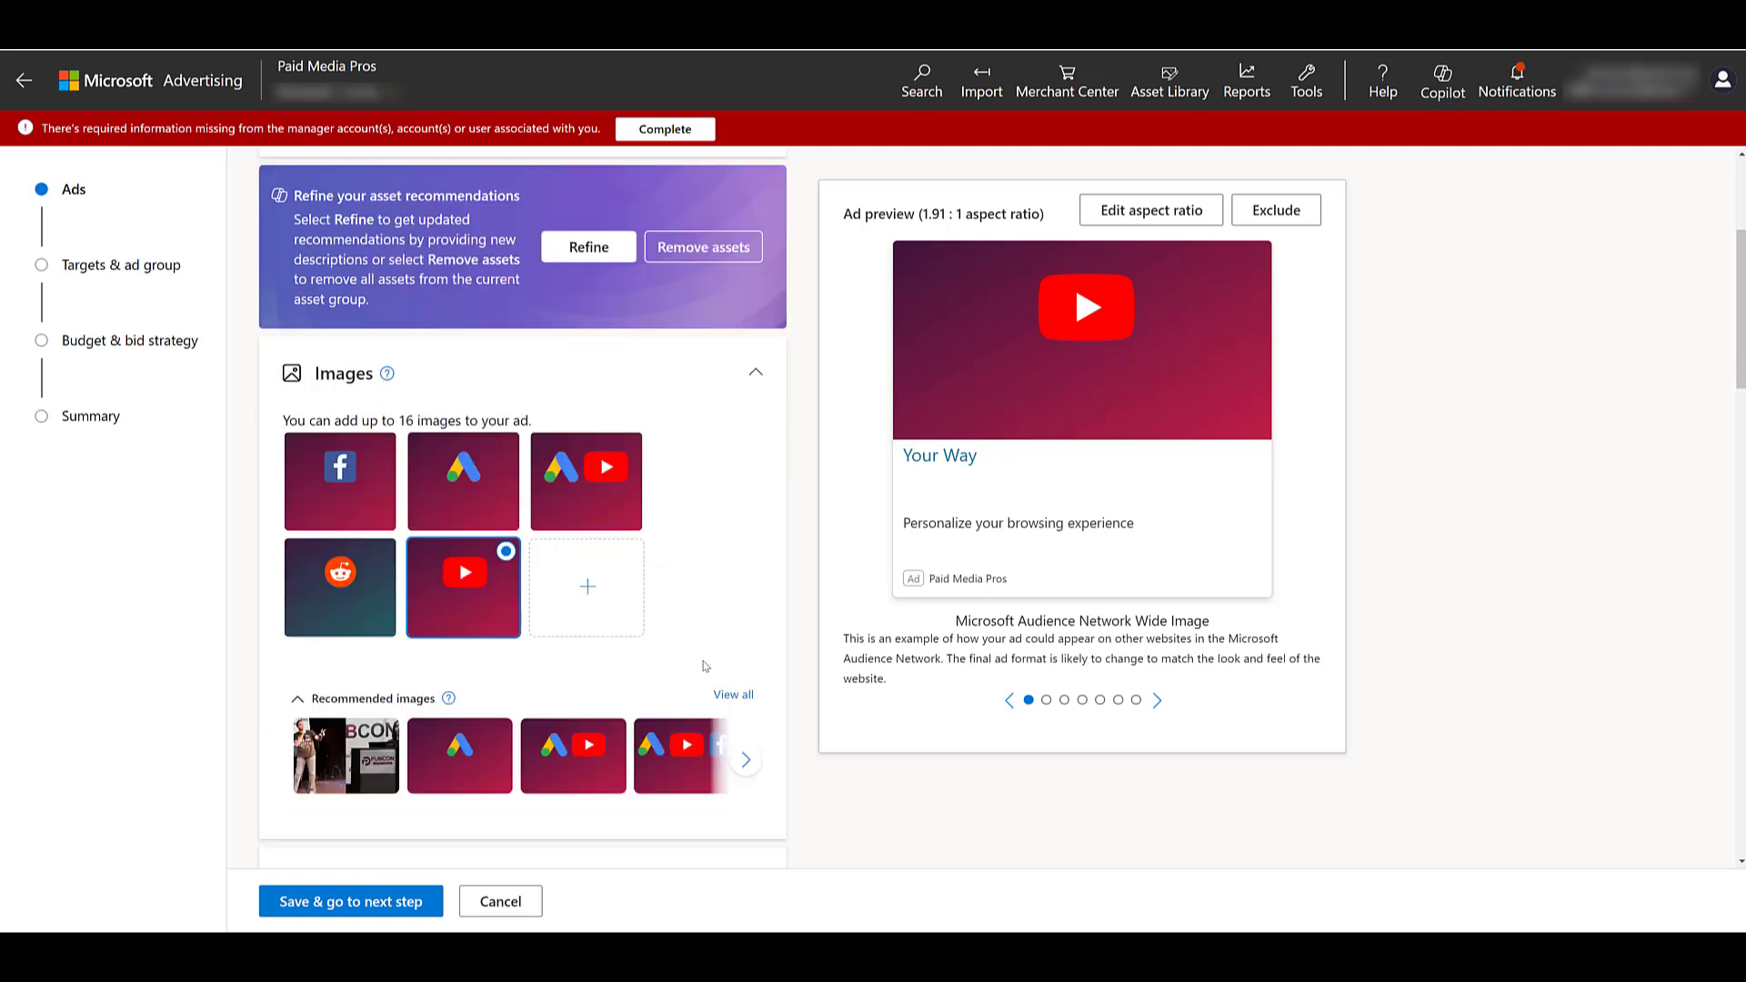
click(340, 507)
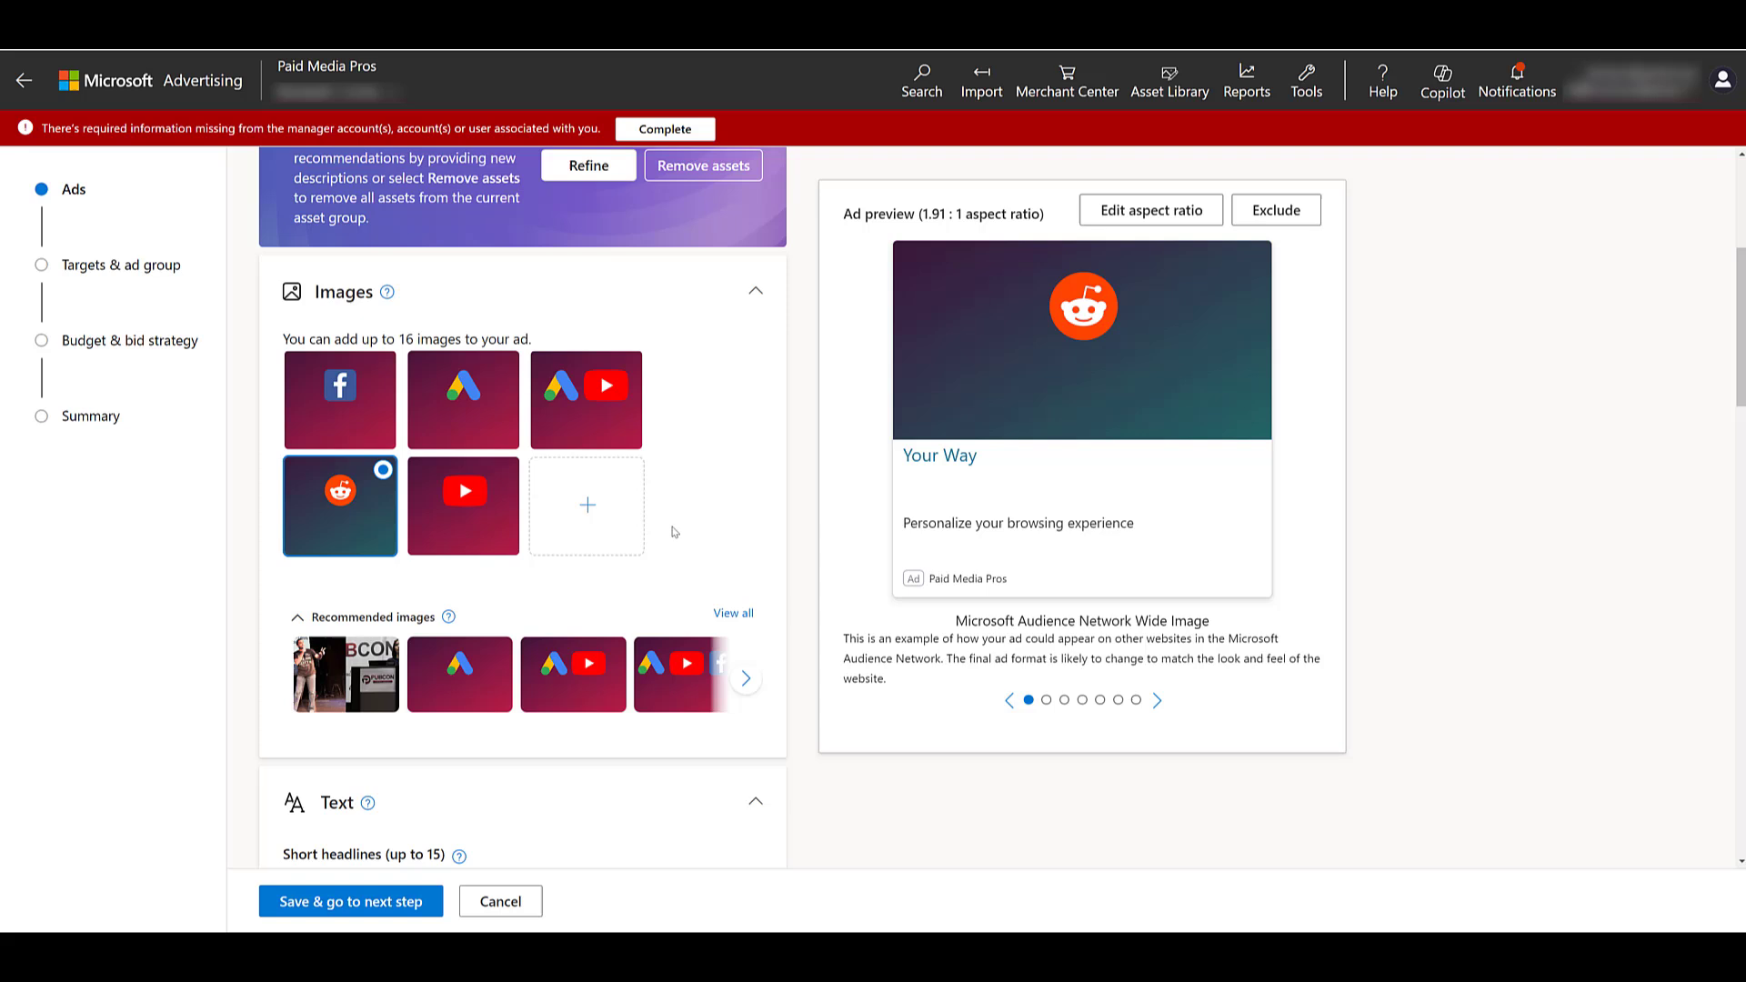
scroll(667, 532, down, 1)
scroll(664, 532, down, 1)
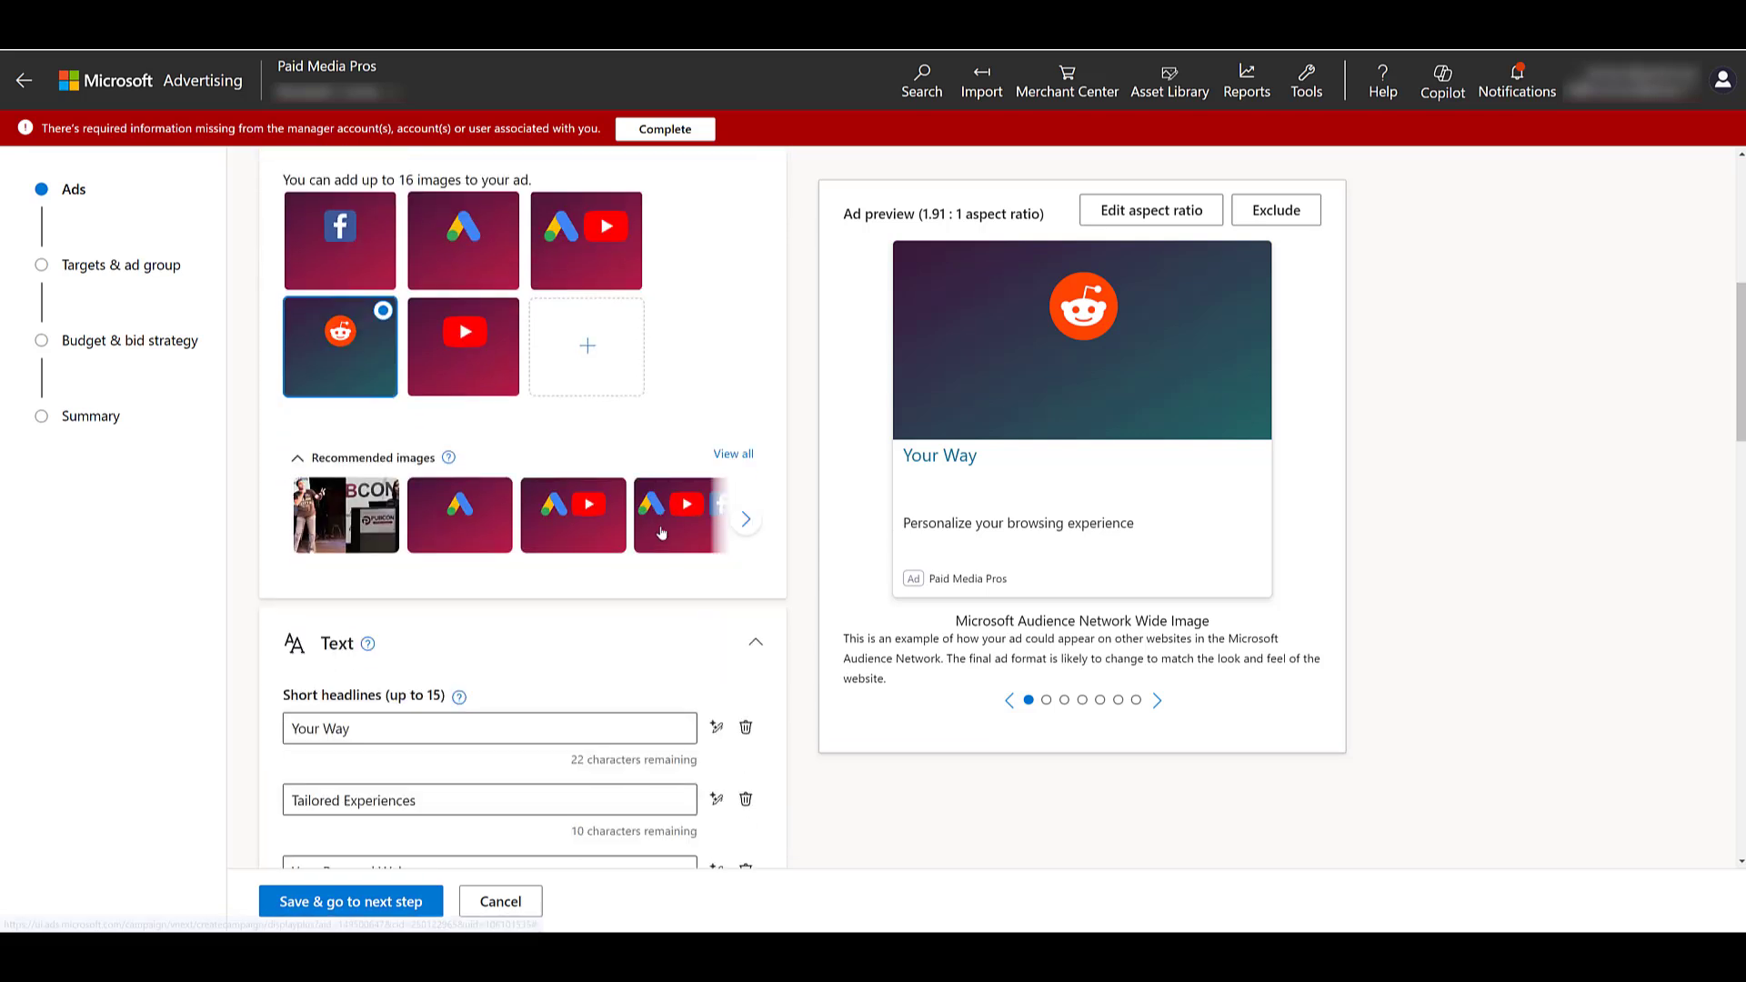
scroll(663, 532, down, 1)
scroll(663, 533, down, 1)
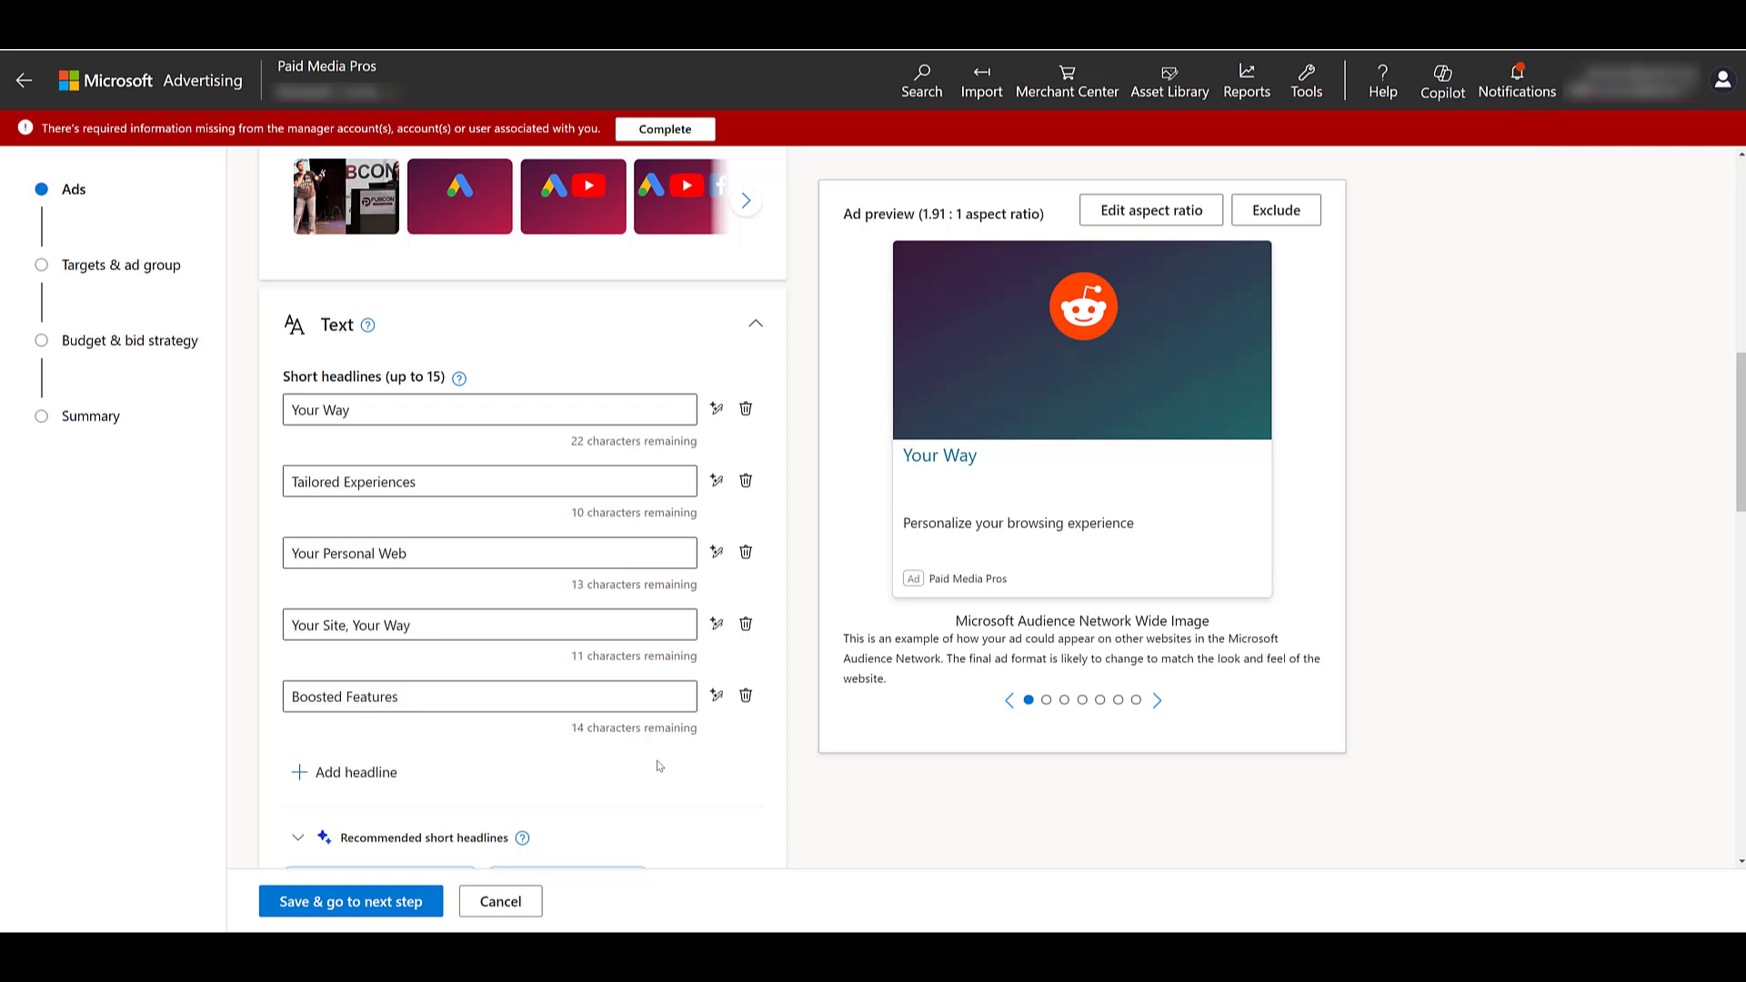
Step: Check the AI headline suggestions, then add an empty headline and an empty description
click(717, 696)
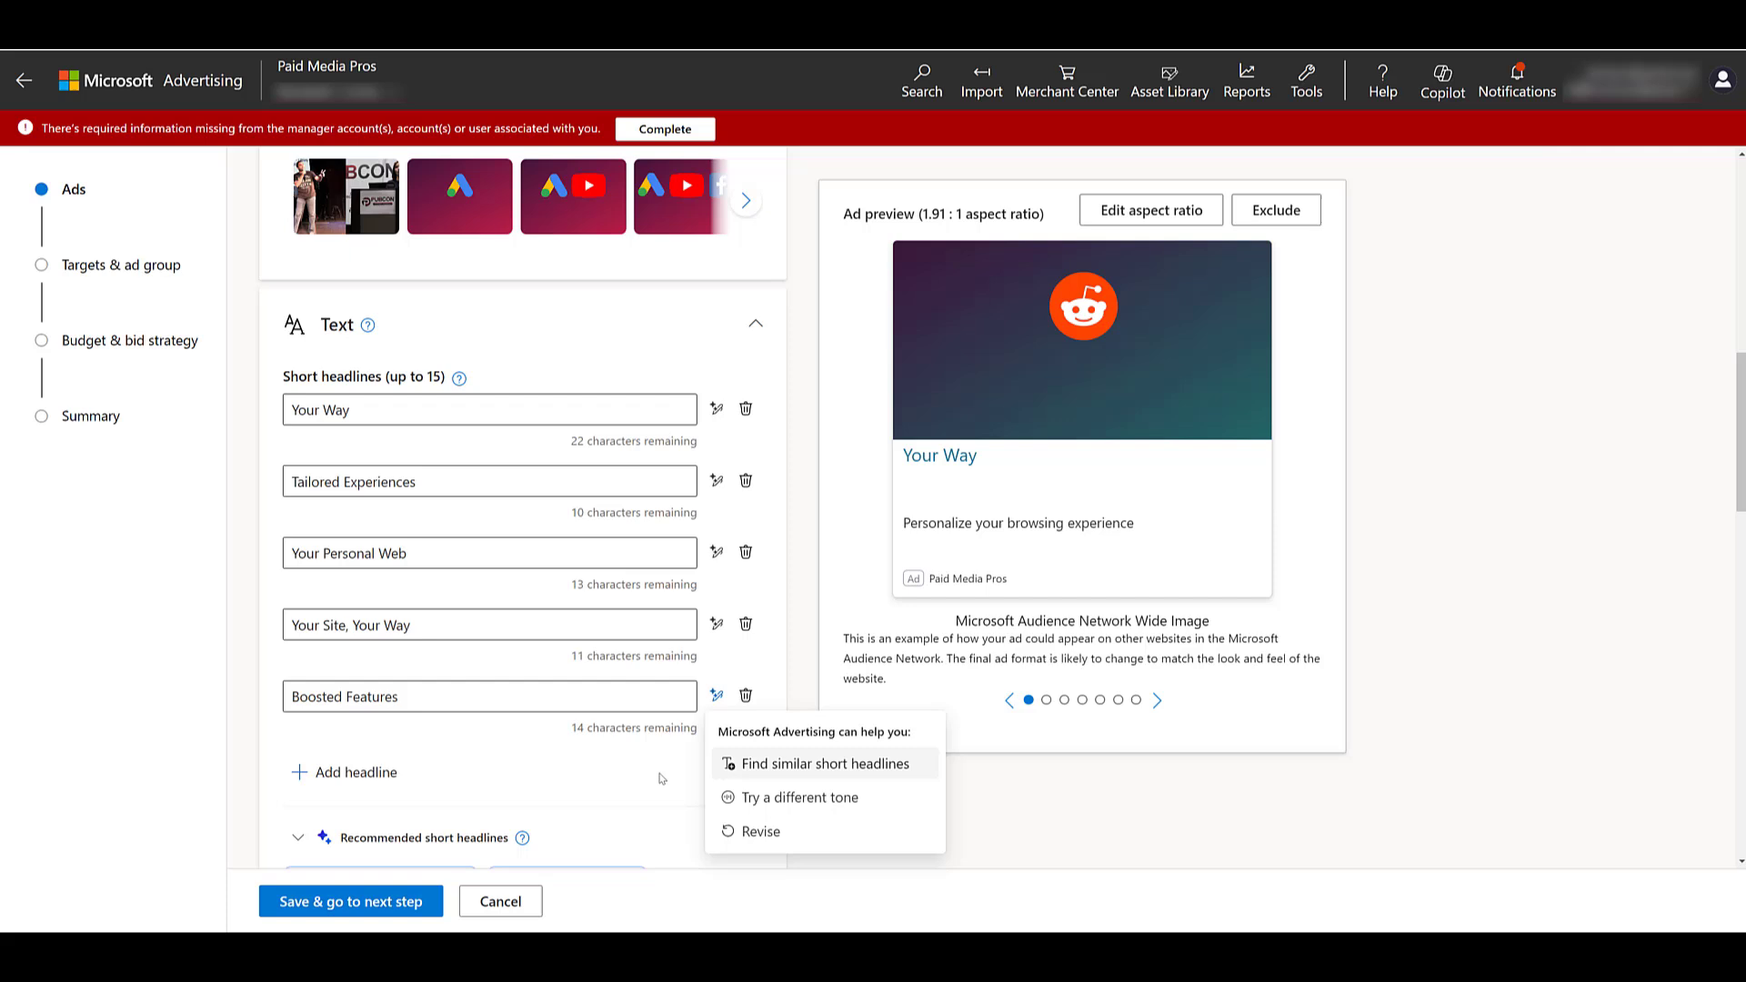
click(610, 785)
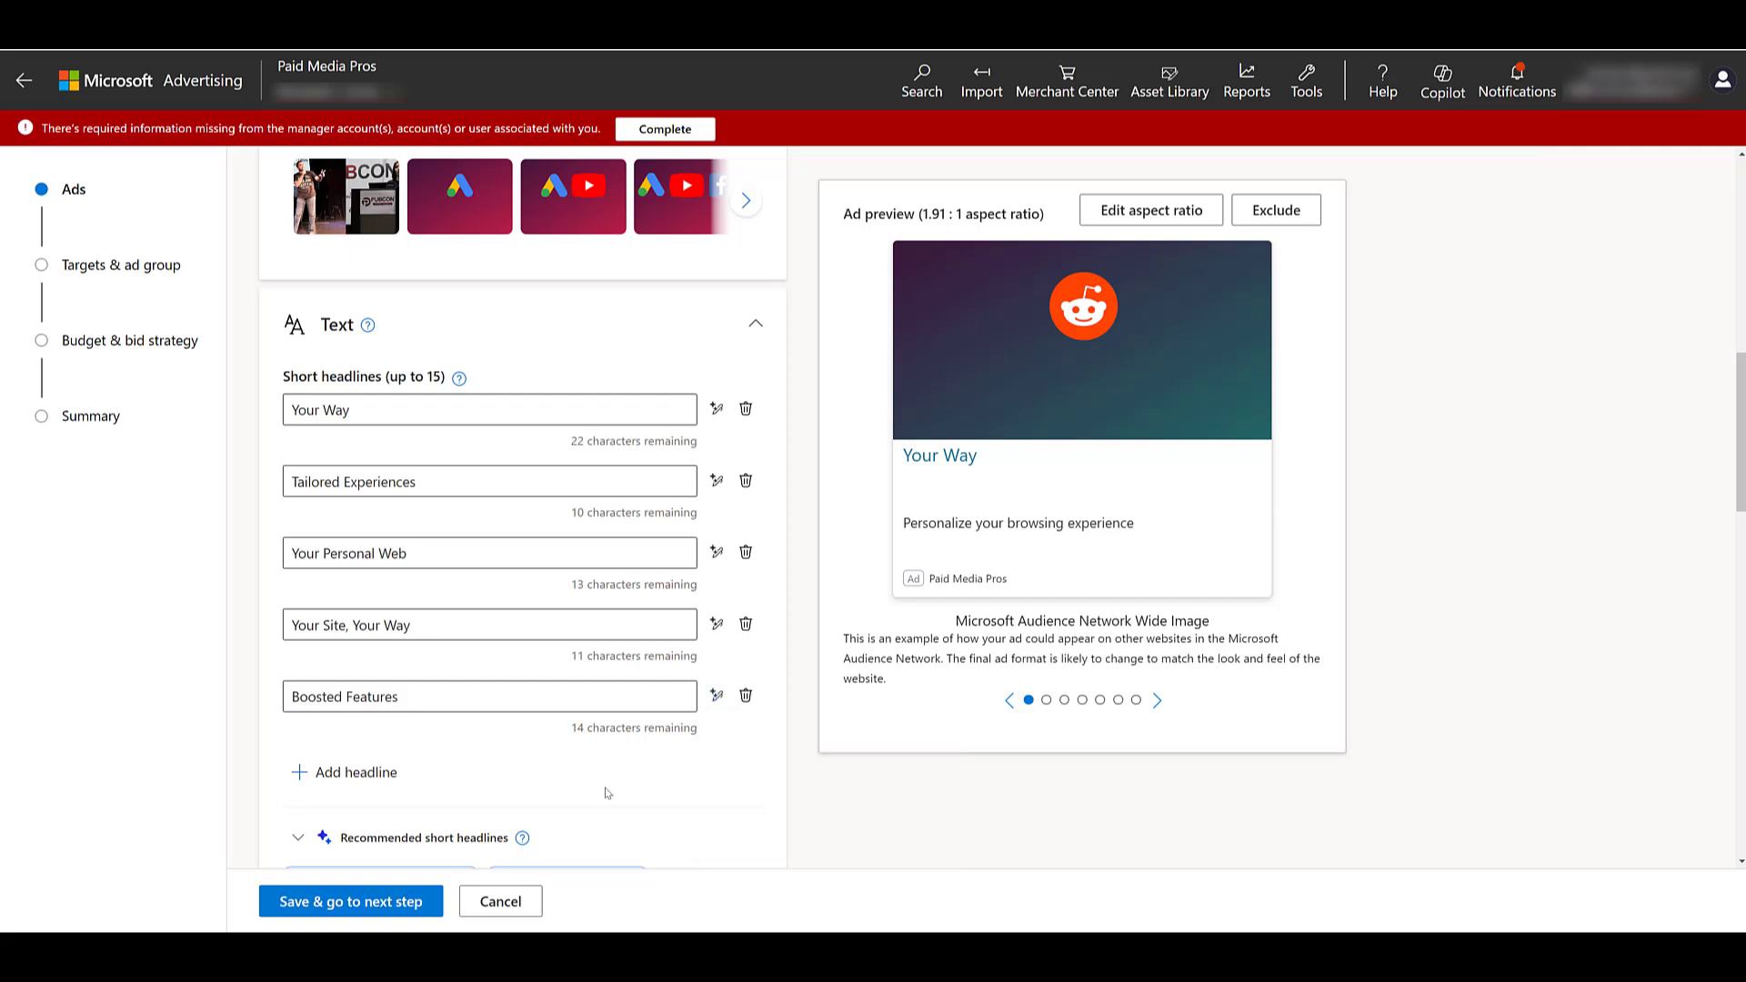
scroll(607, 793, up, 3)
scroll(608, 792, up, 8)
scroll(588, 546, up, 4)
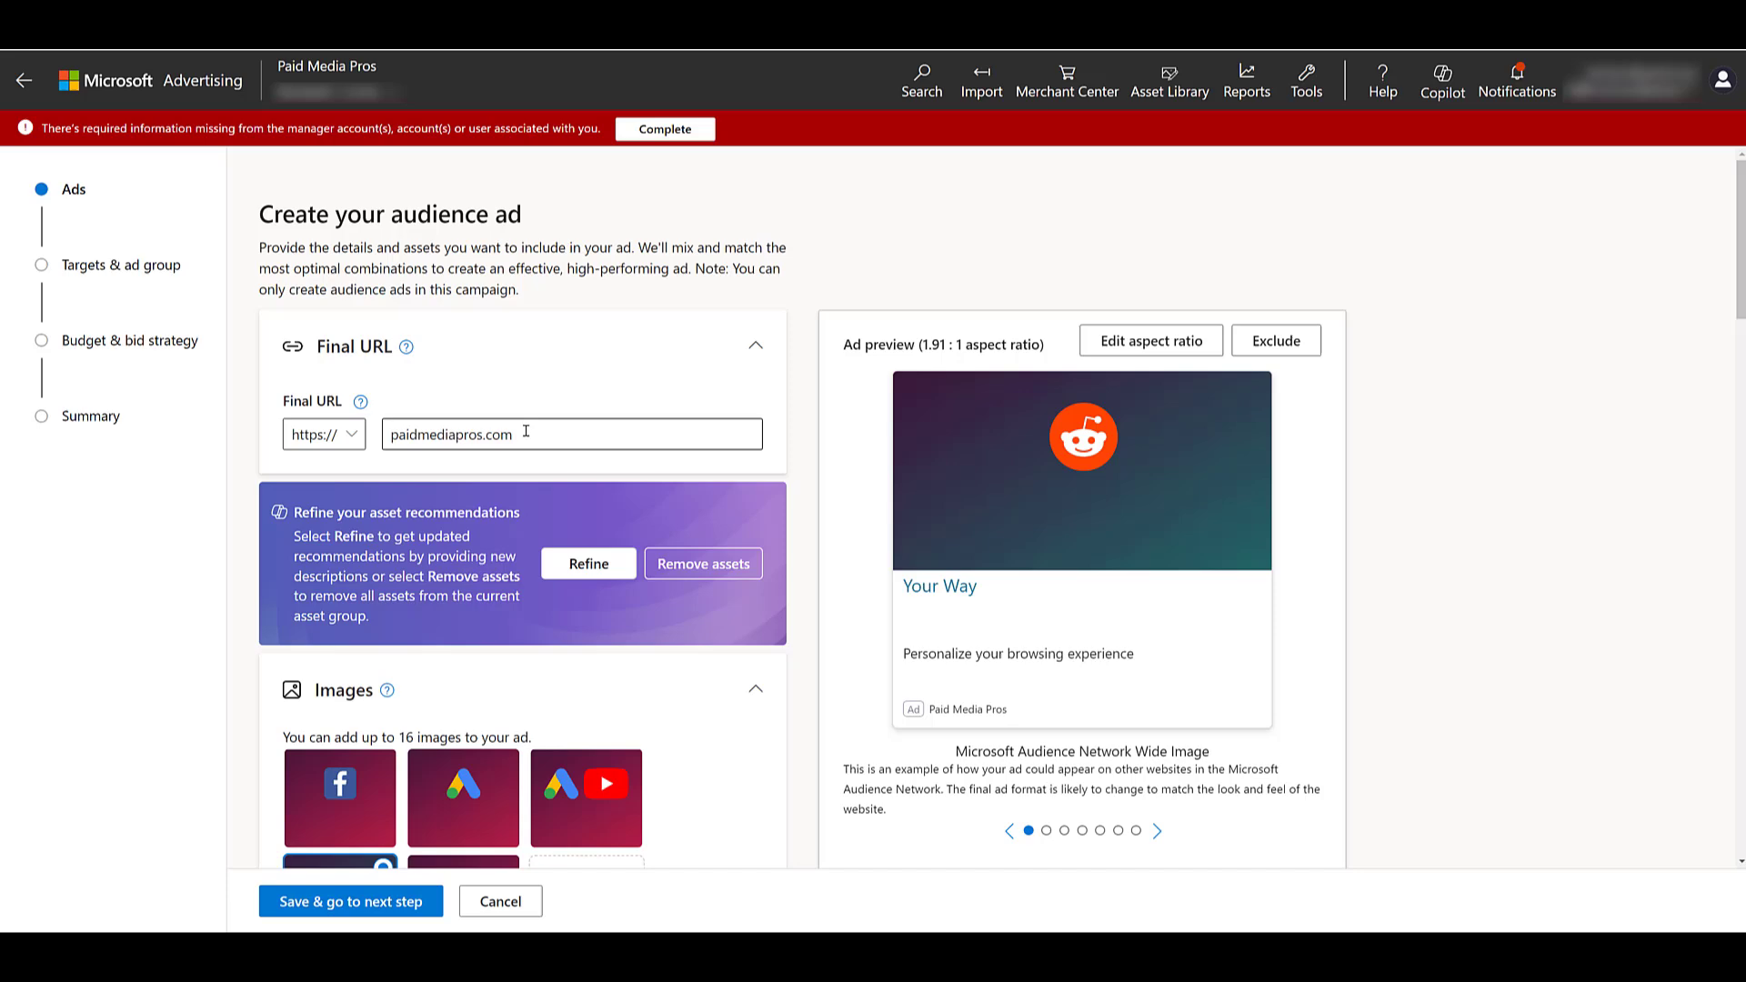
scroll(526, 433, down, 5)
scroll(506, 423, down, 5)
scroll(478, 417, down, 3)
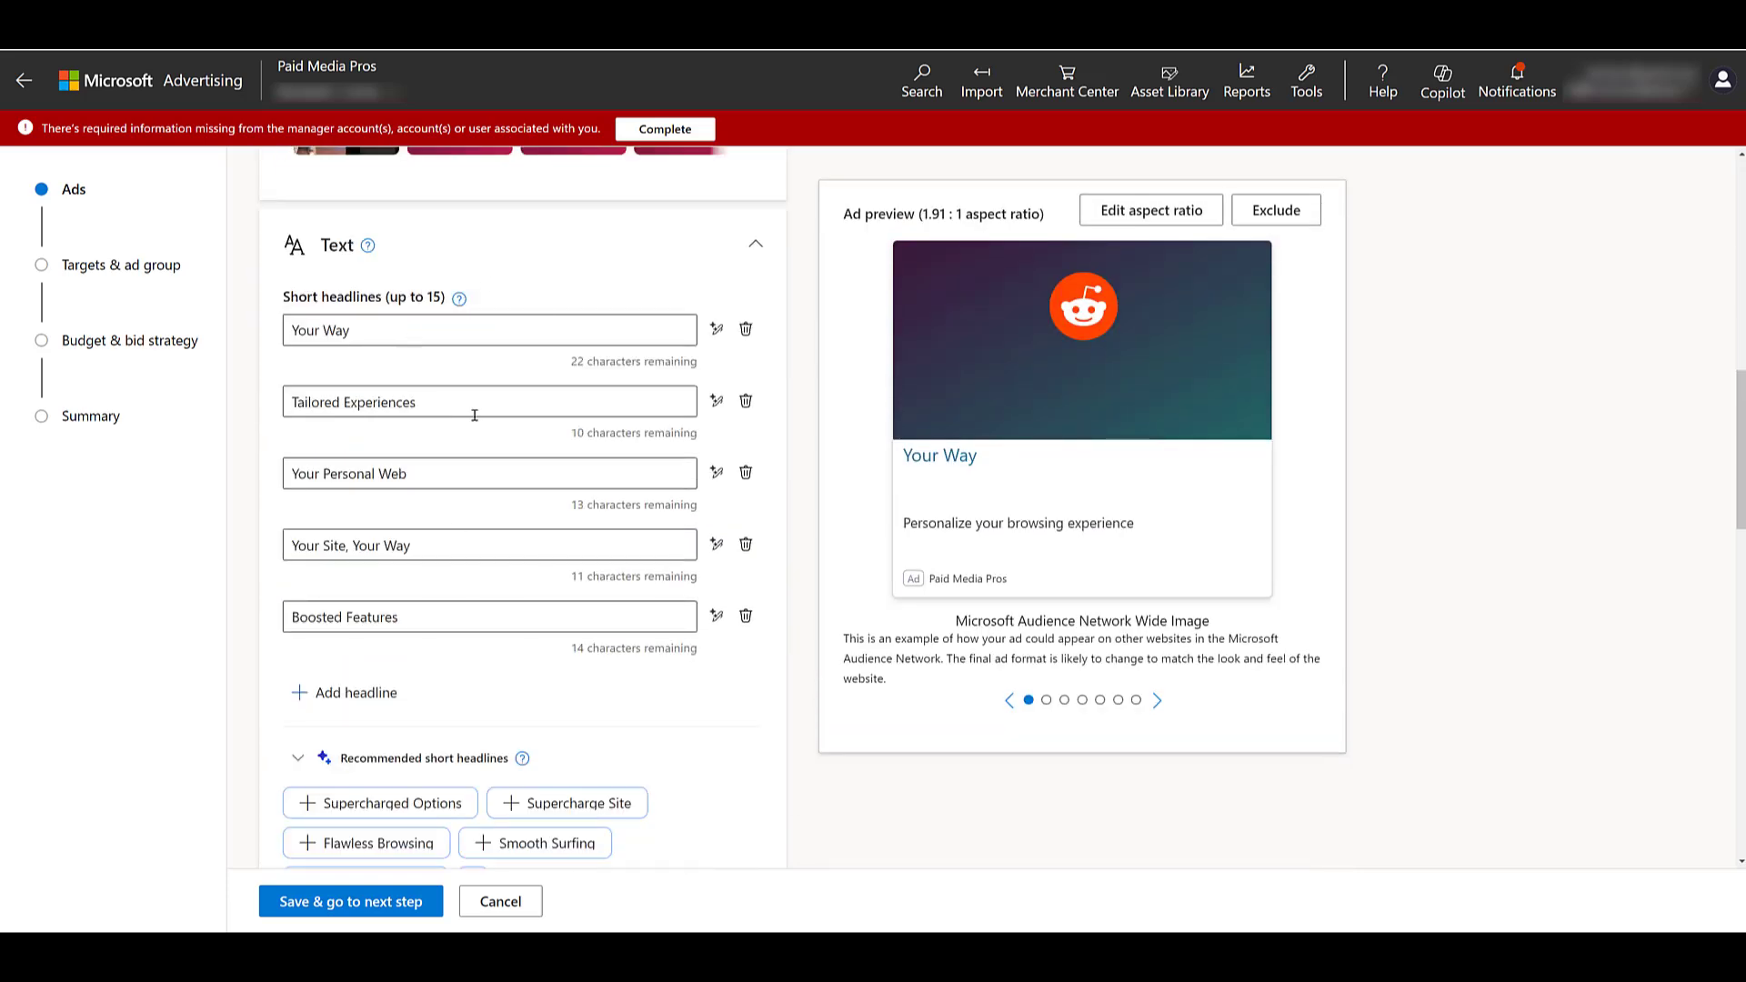
click(357, 692)
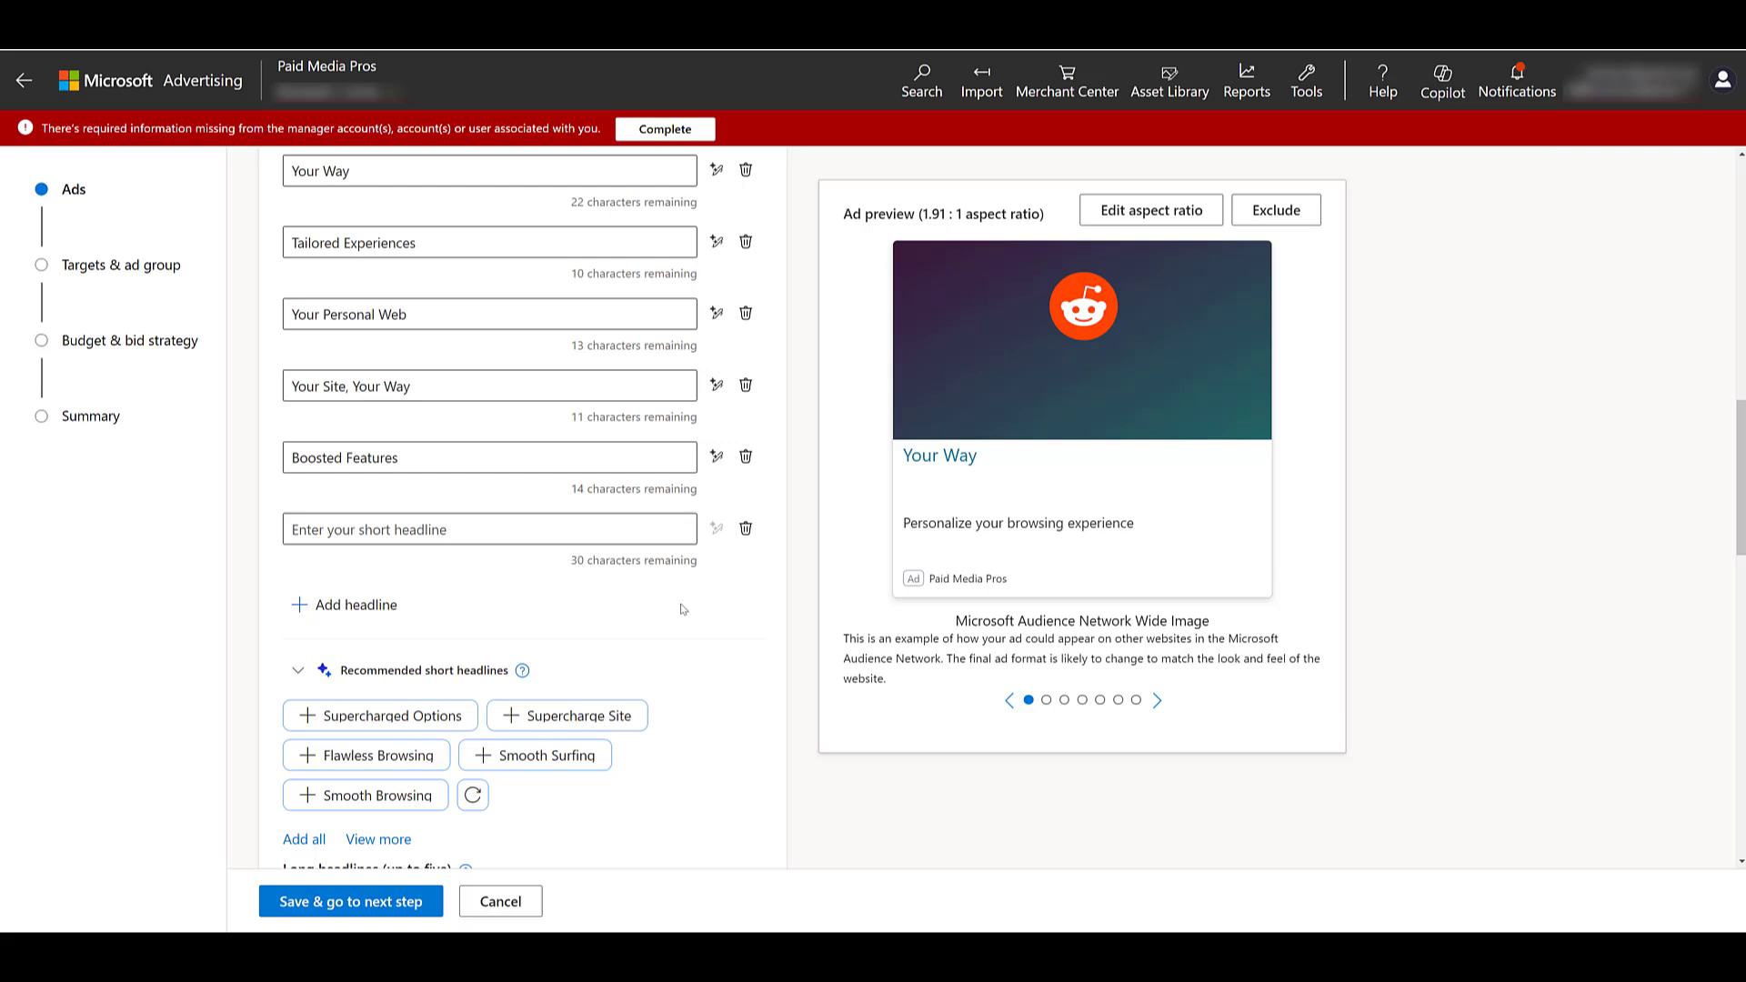
scroll(682, 609, down, 2)
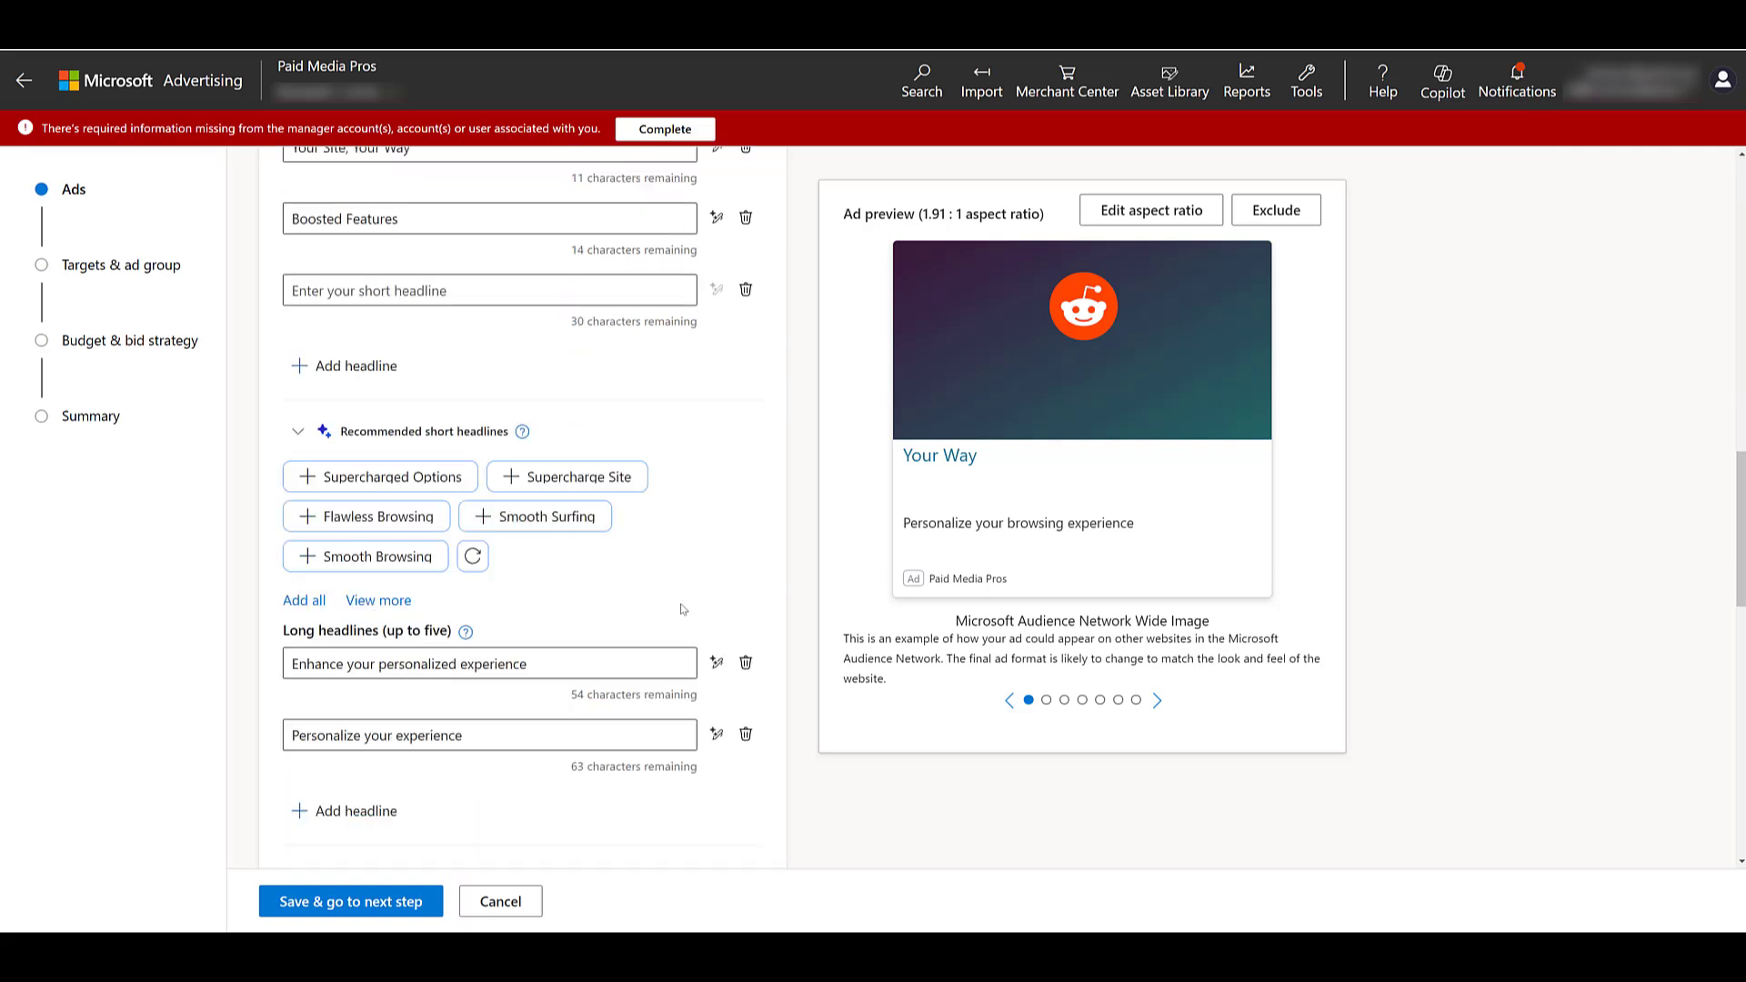
scroll(682, 608, down, 2)
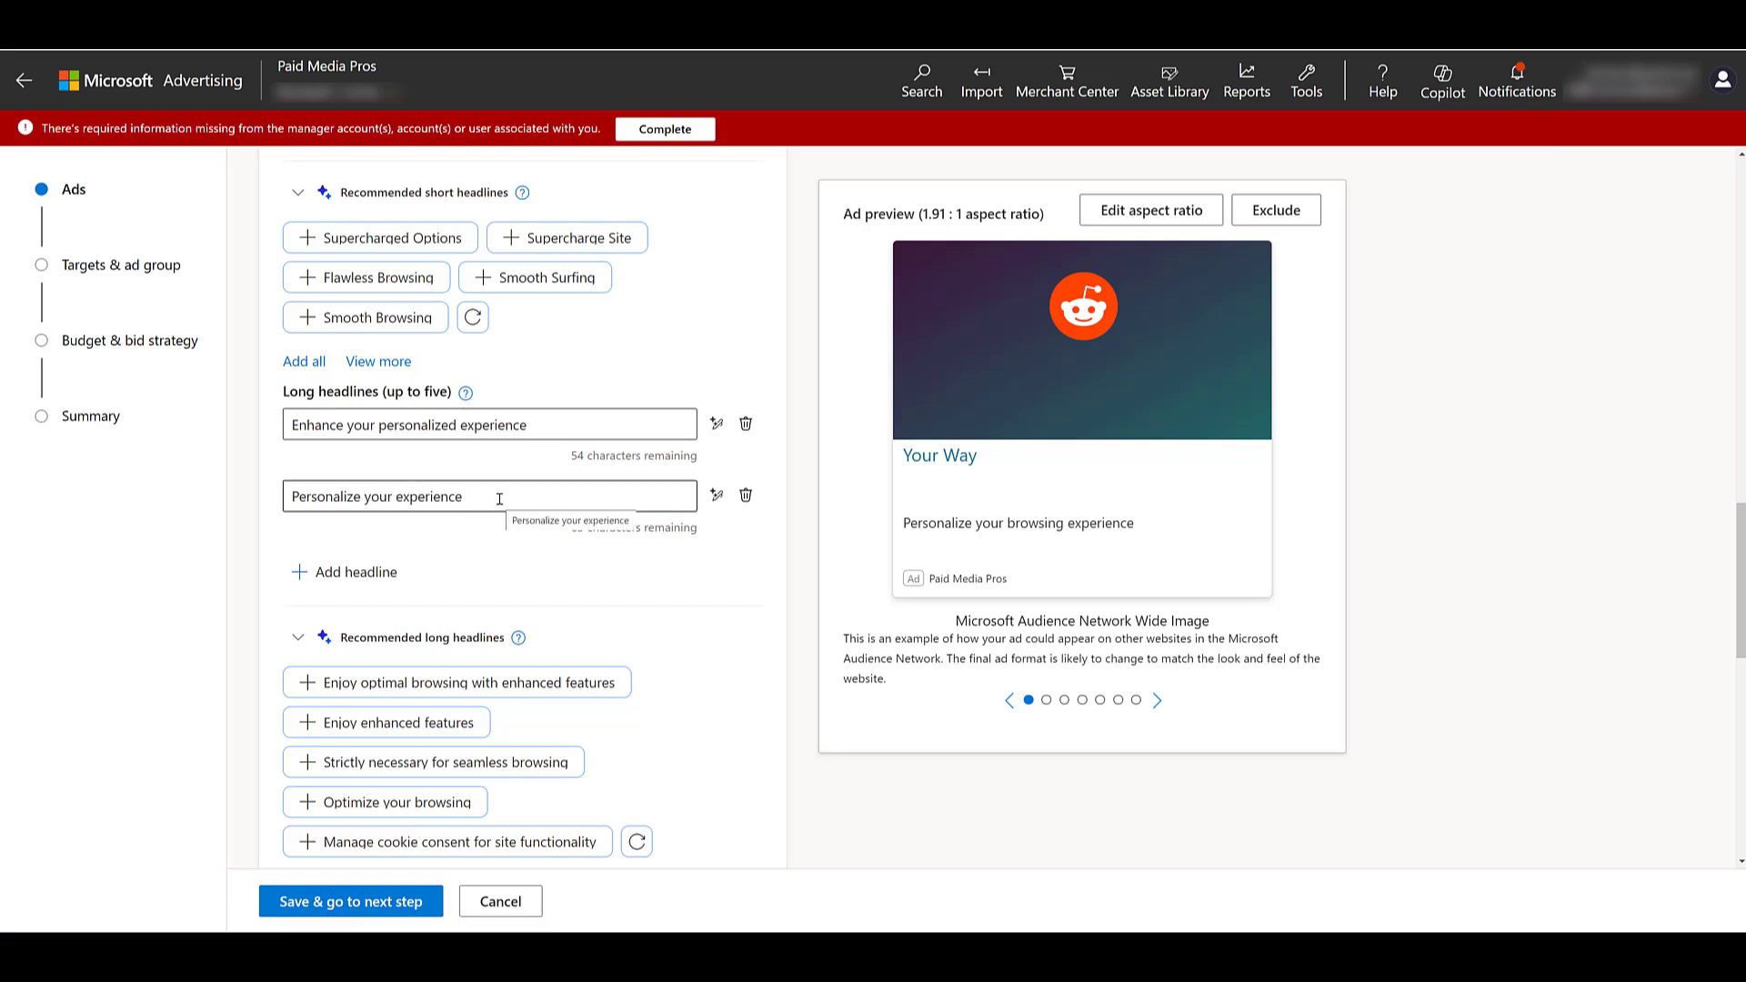
scroll(499, 496, down, 4)
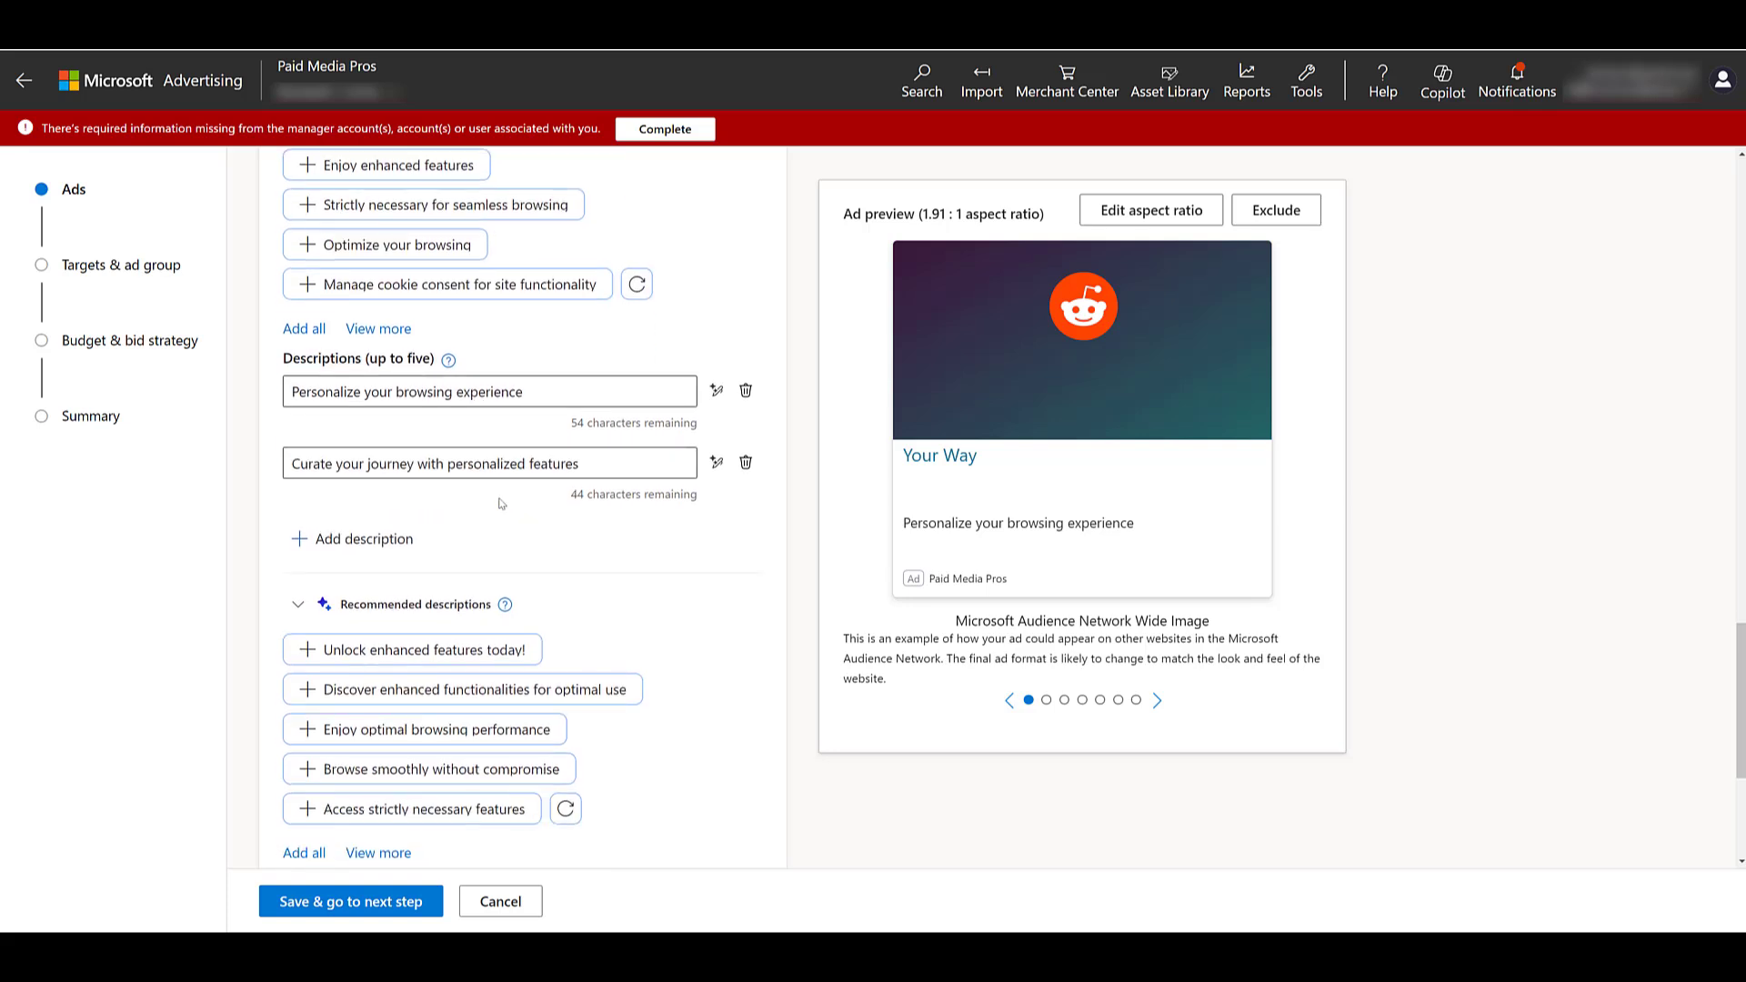
click(409, 538)
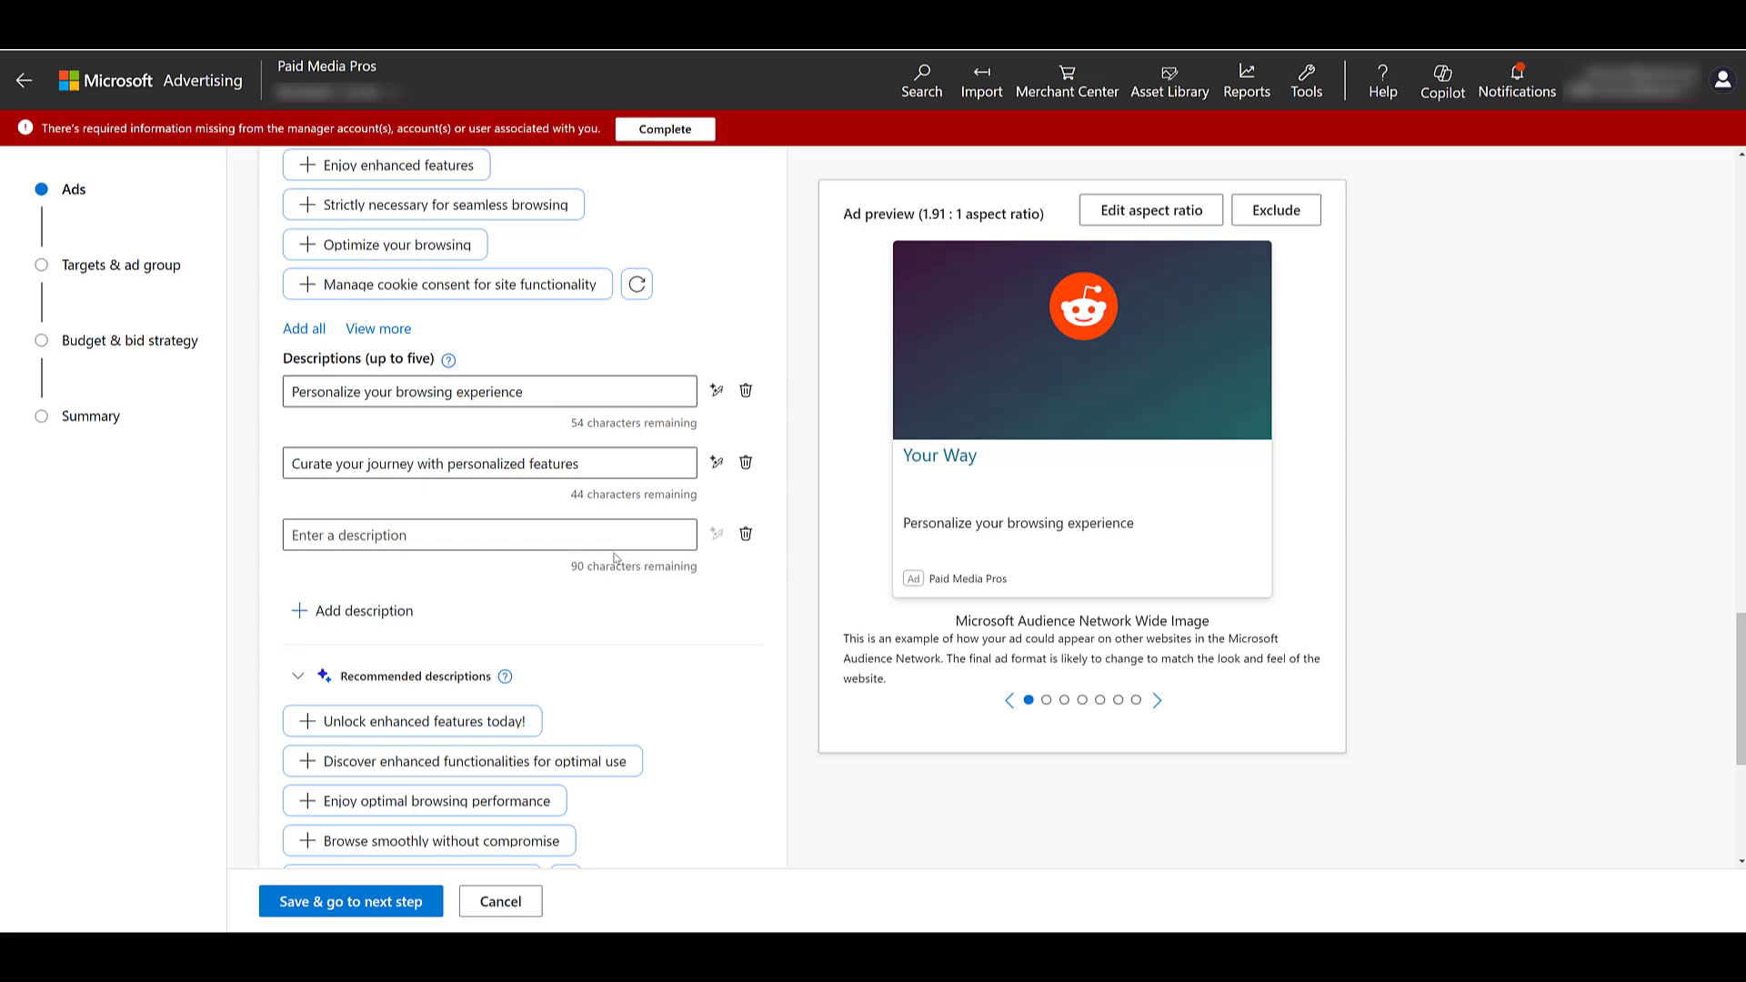
scroll(505, 295, up, 3)
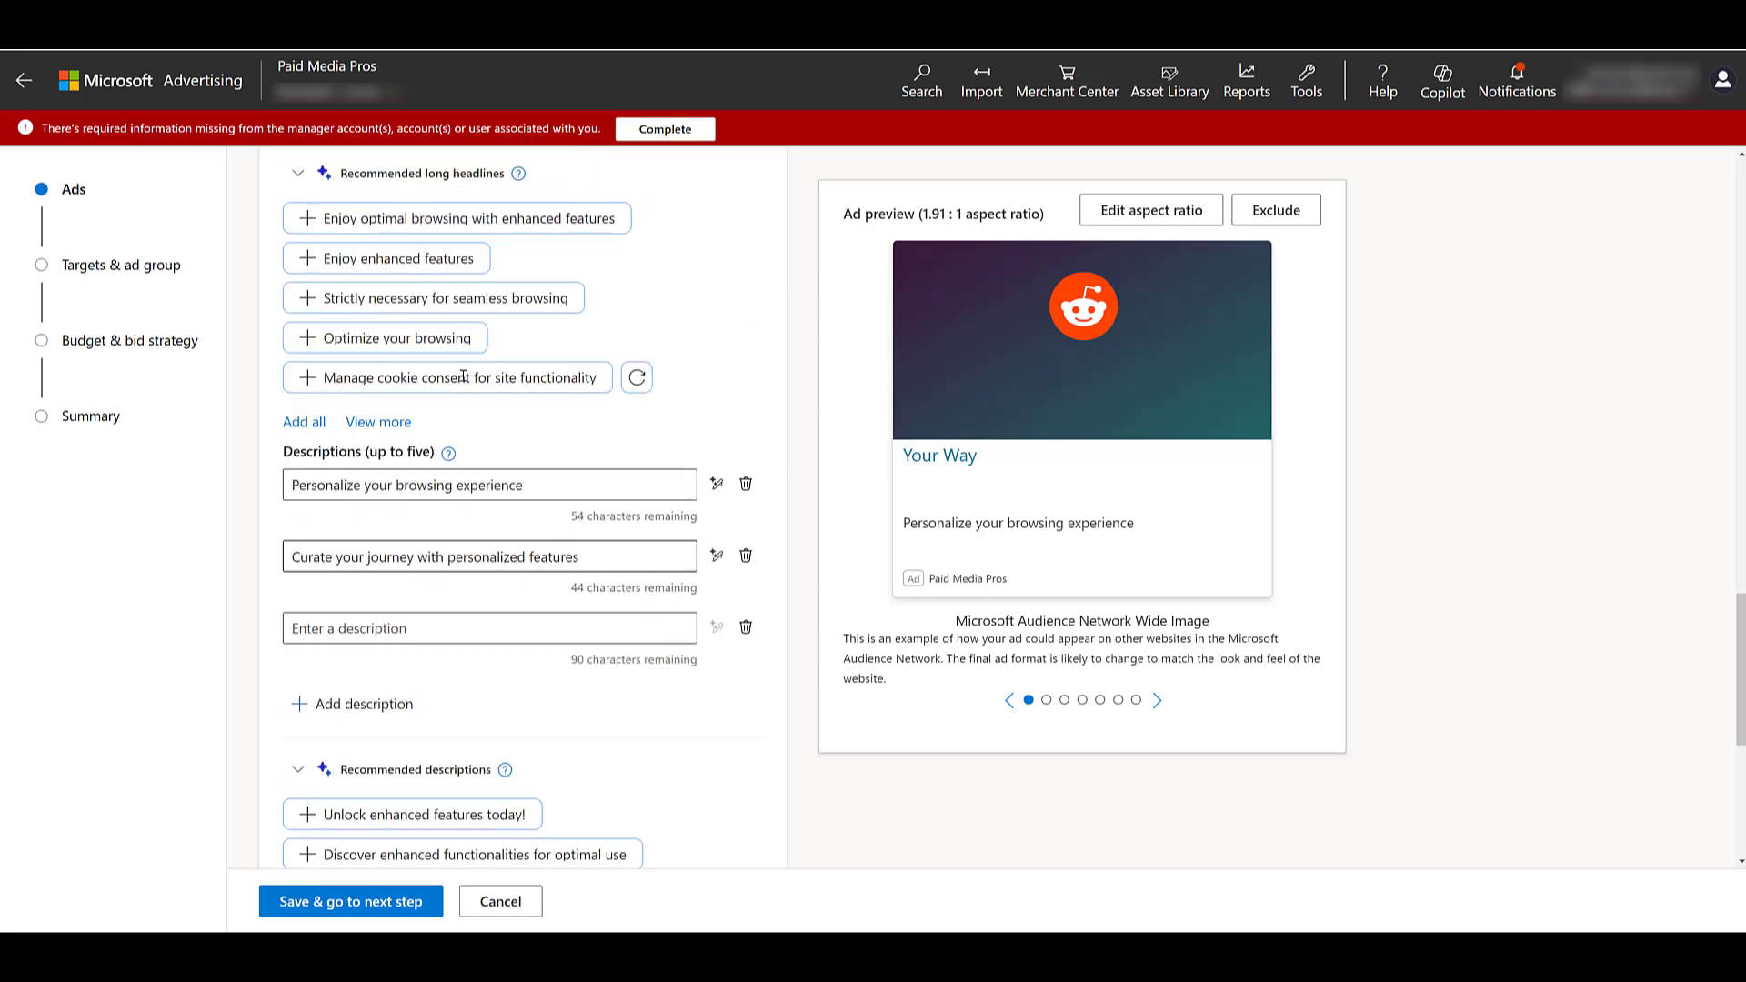
scroll(507, 294, up, 2)
scroll(506, 296, up, 1)
scroll(470, 312, down, 3)
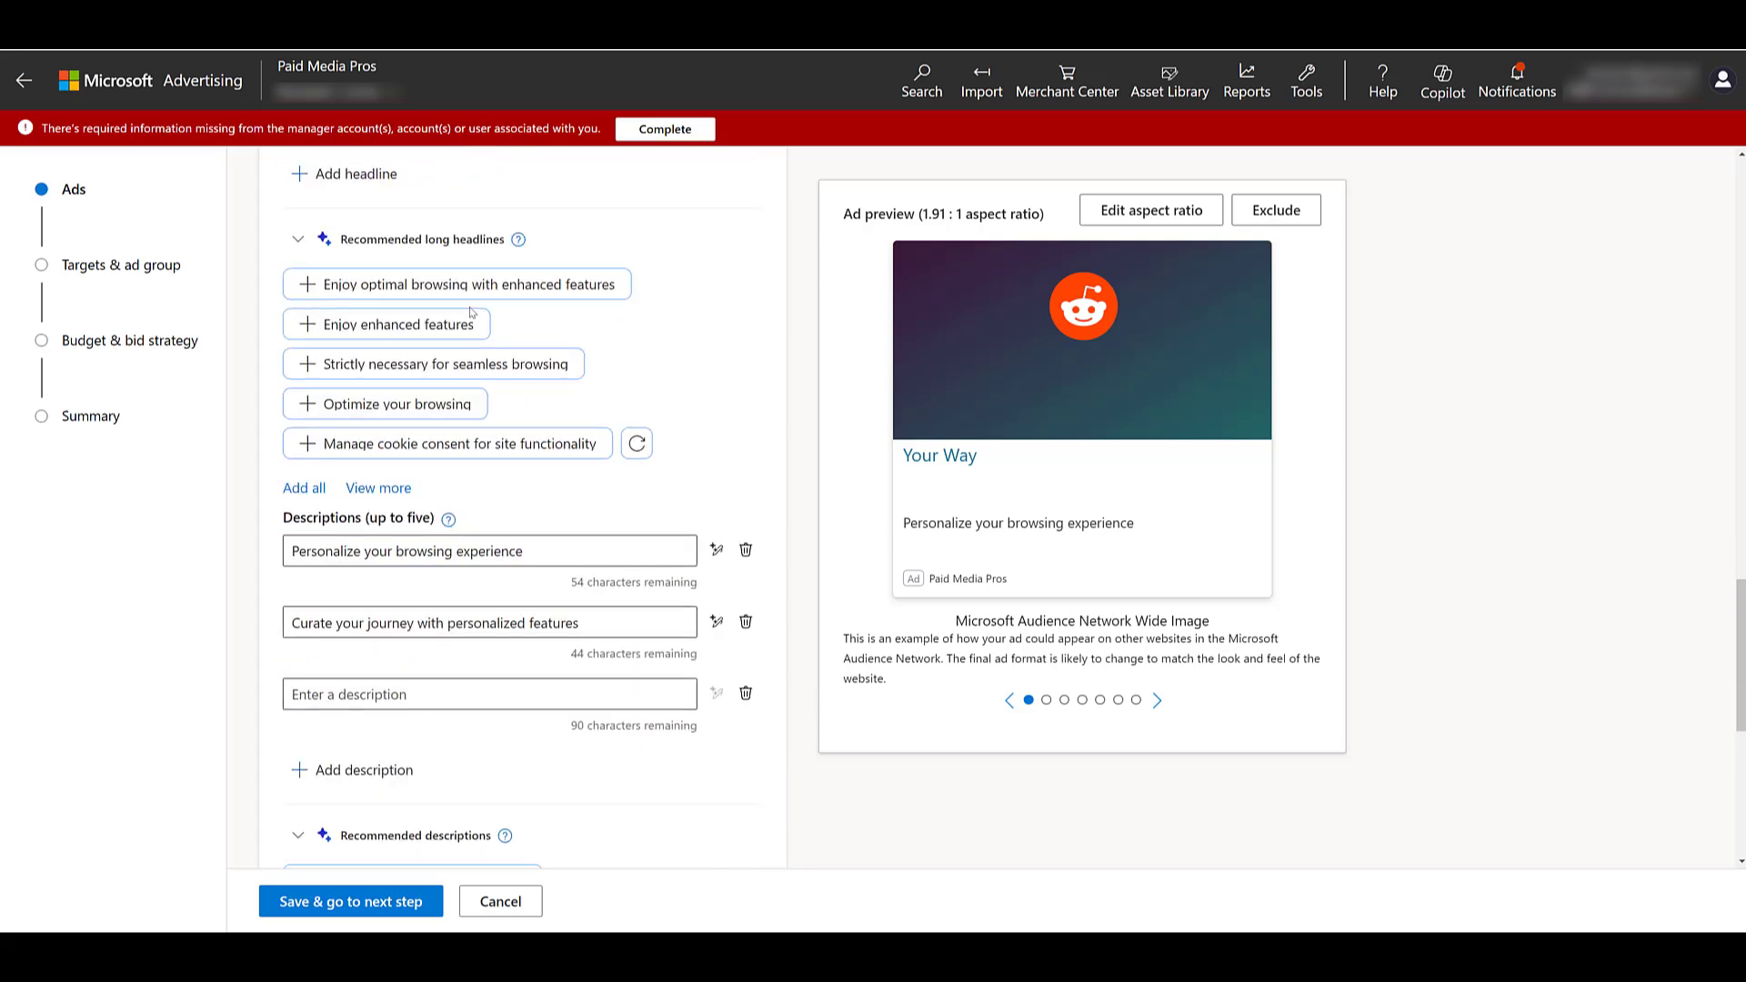
scroll(471, 311, down, 2)
scroll(472, 312, down, 2)
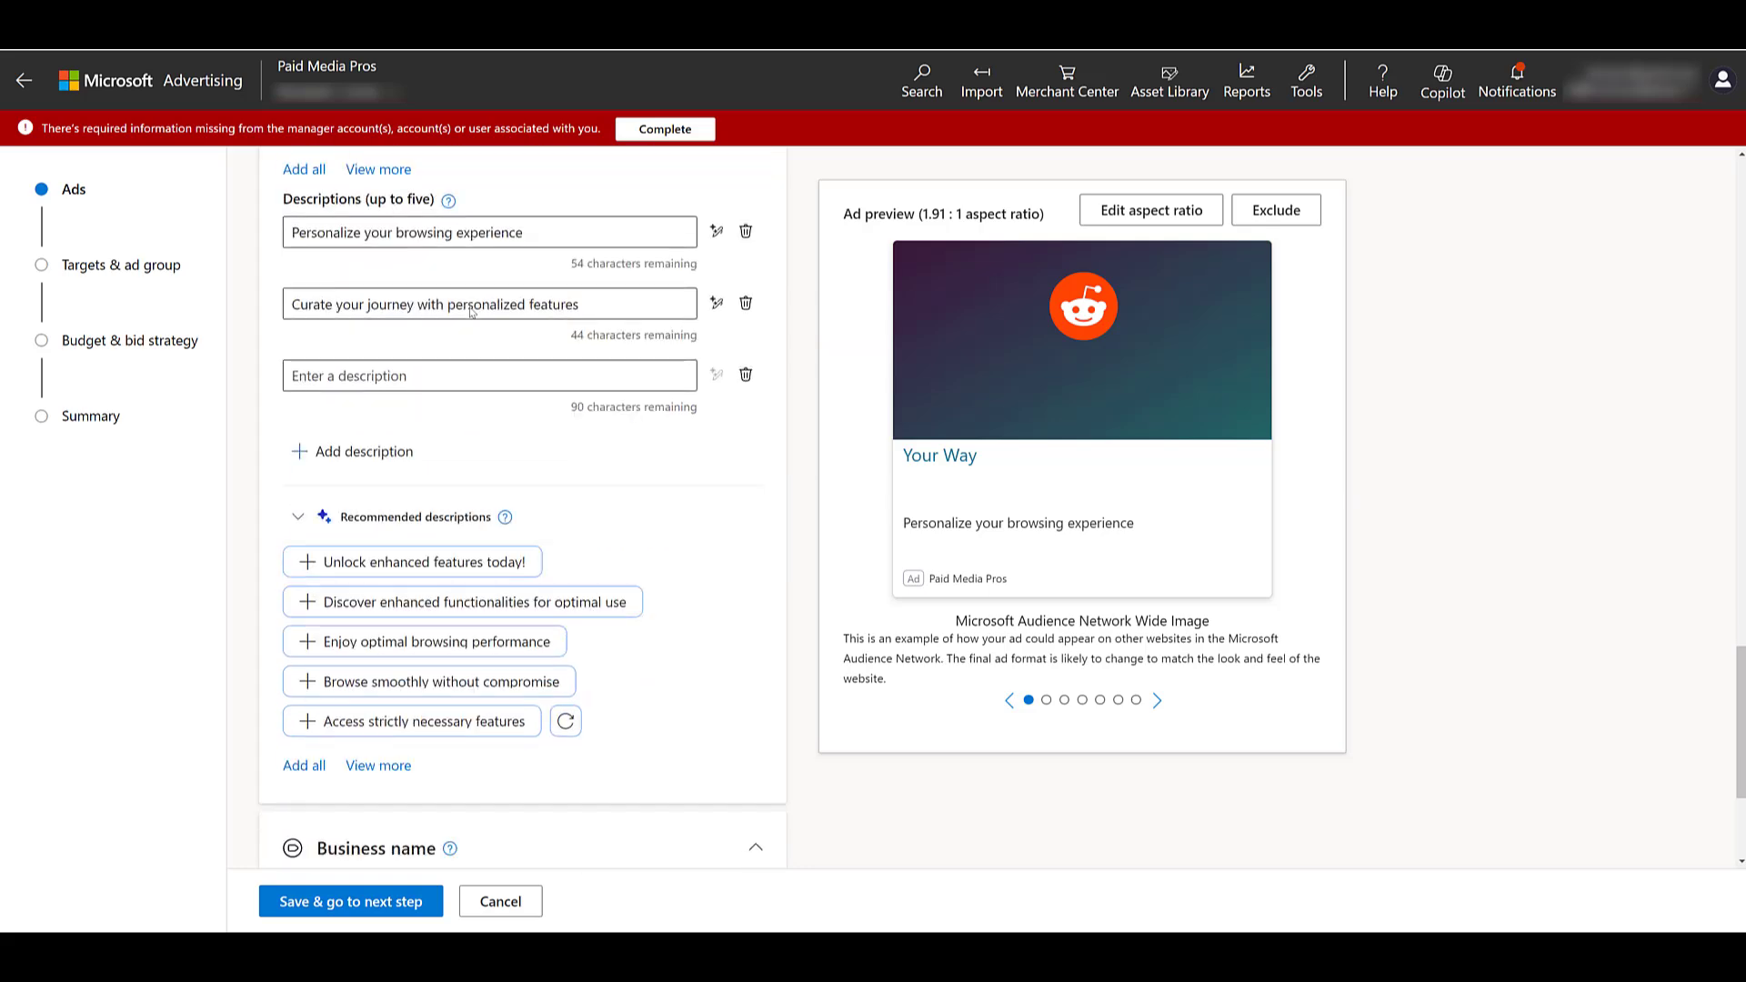
scroll(470, 311, down, 2)
scroll(470, 311, down, 1)
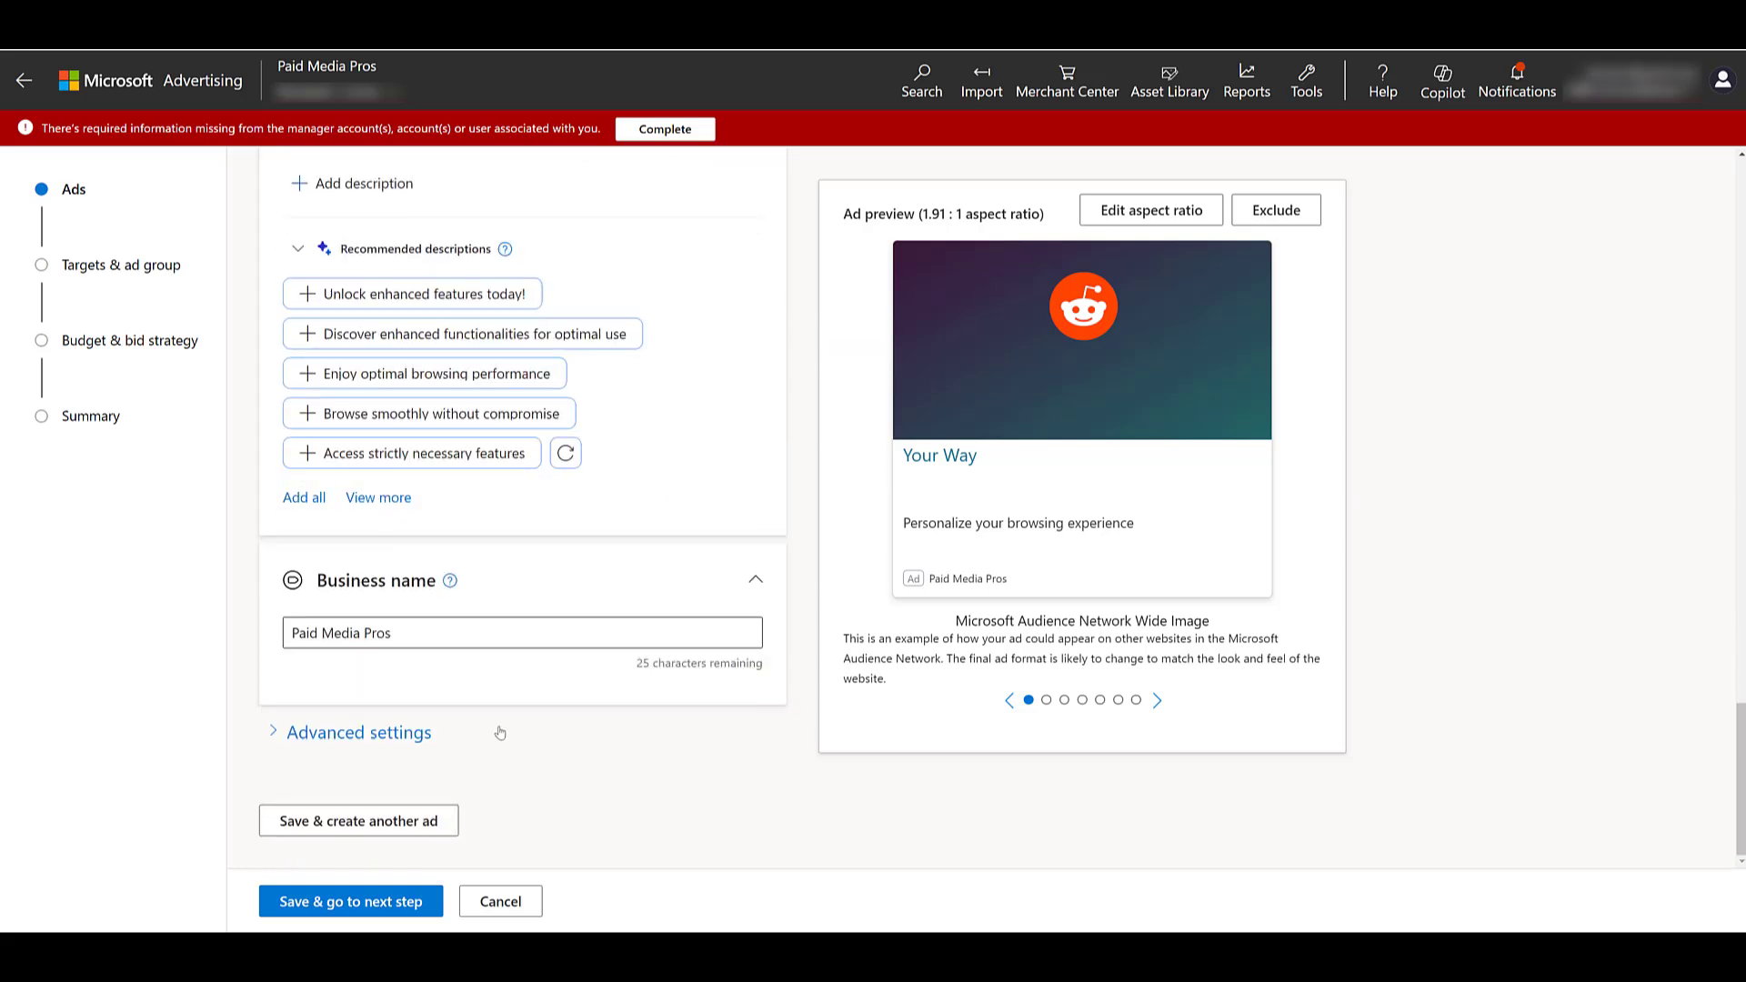
Step: Save the ad and continue to the Ad group, audiences & targets page
click(381, 908)
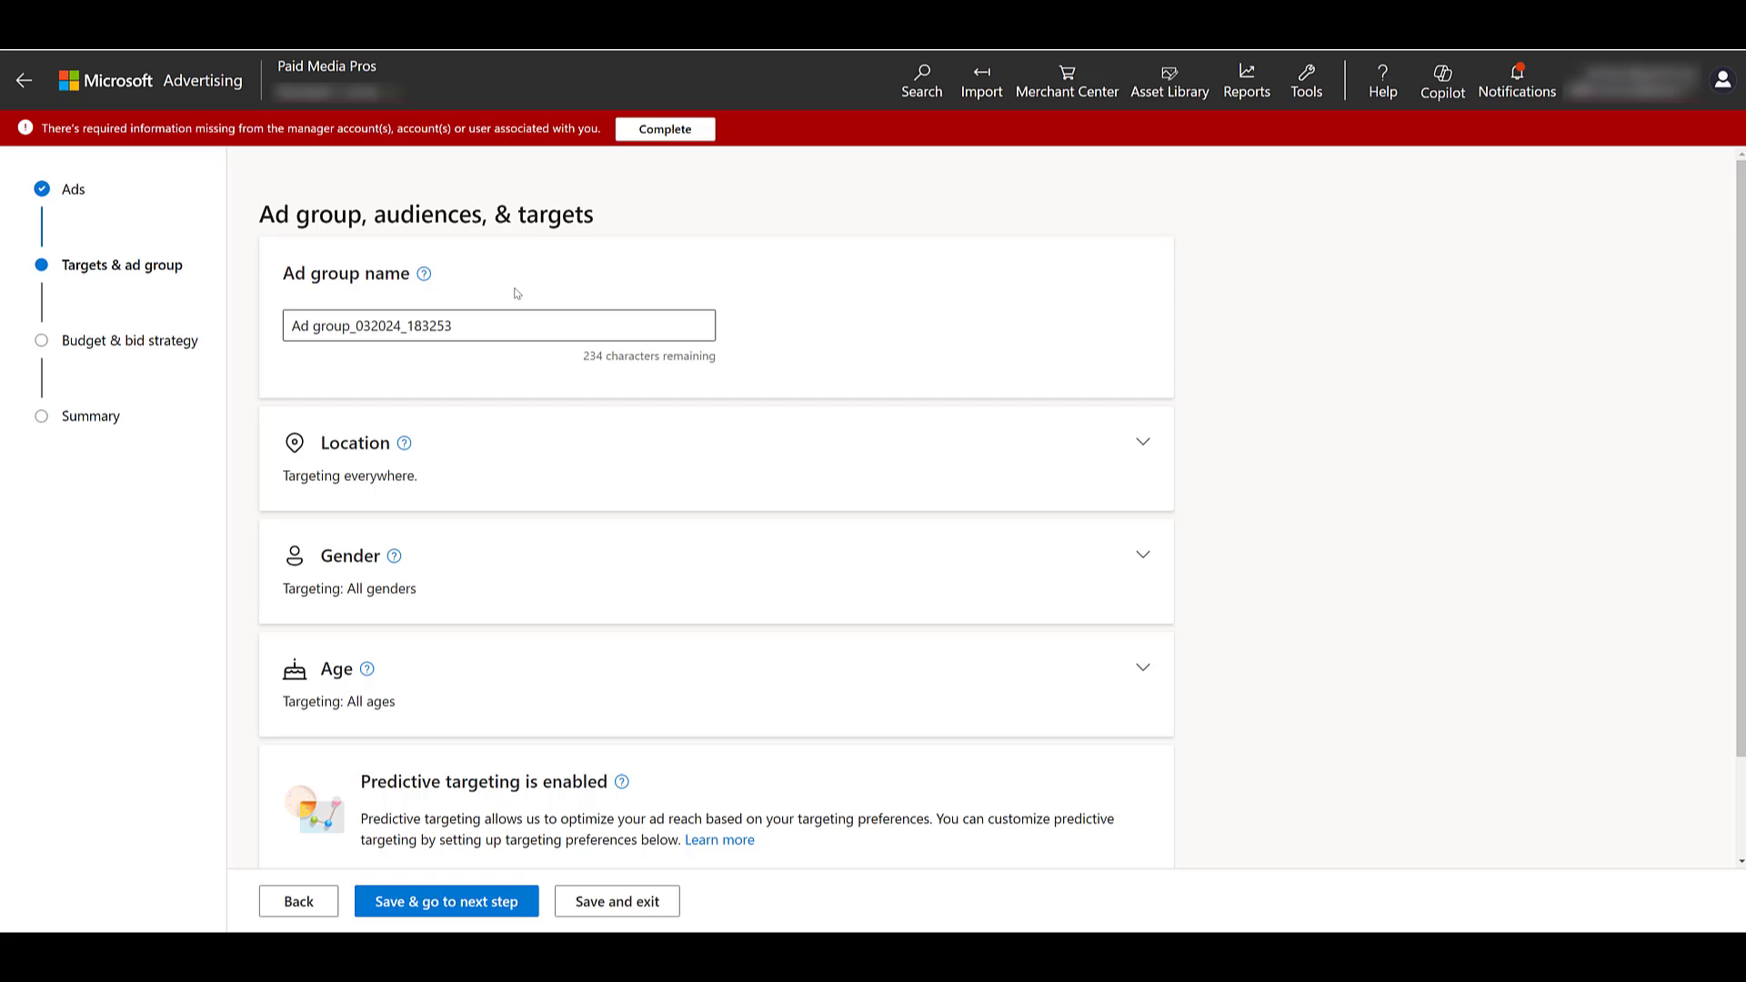
scroll(515, 292, down, 2)
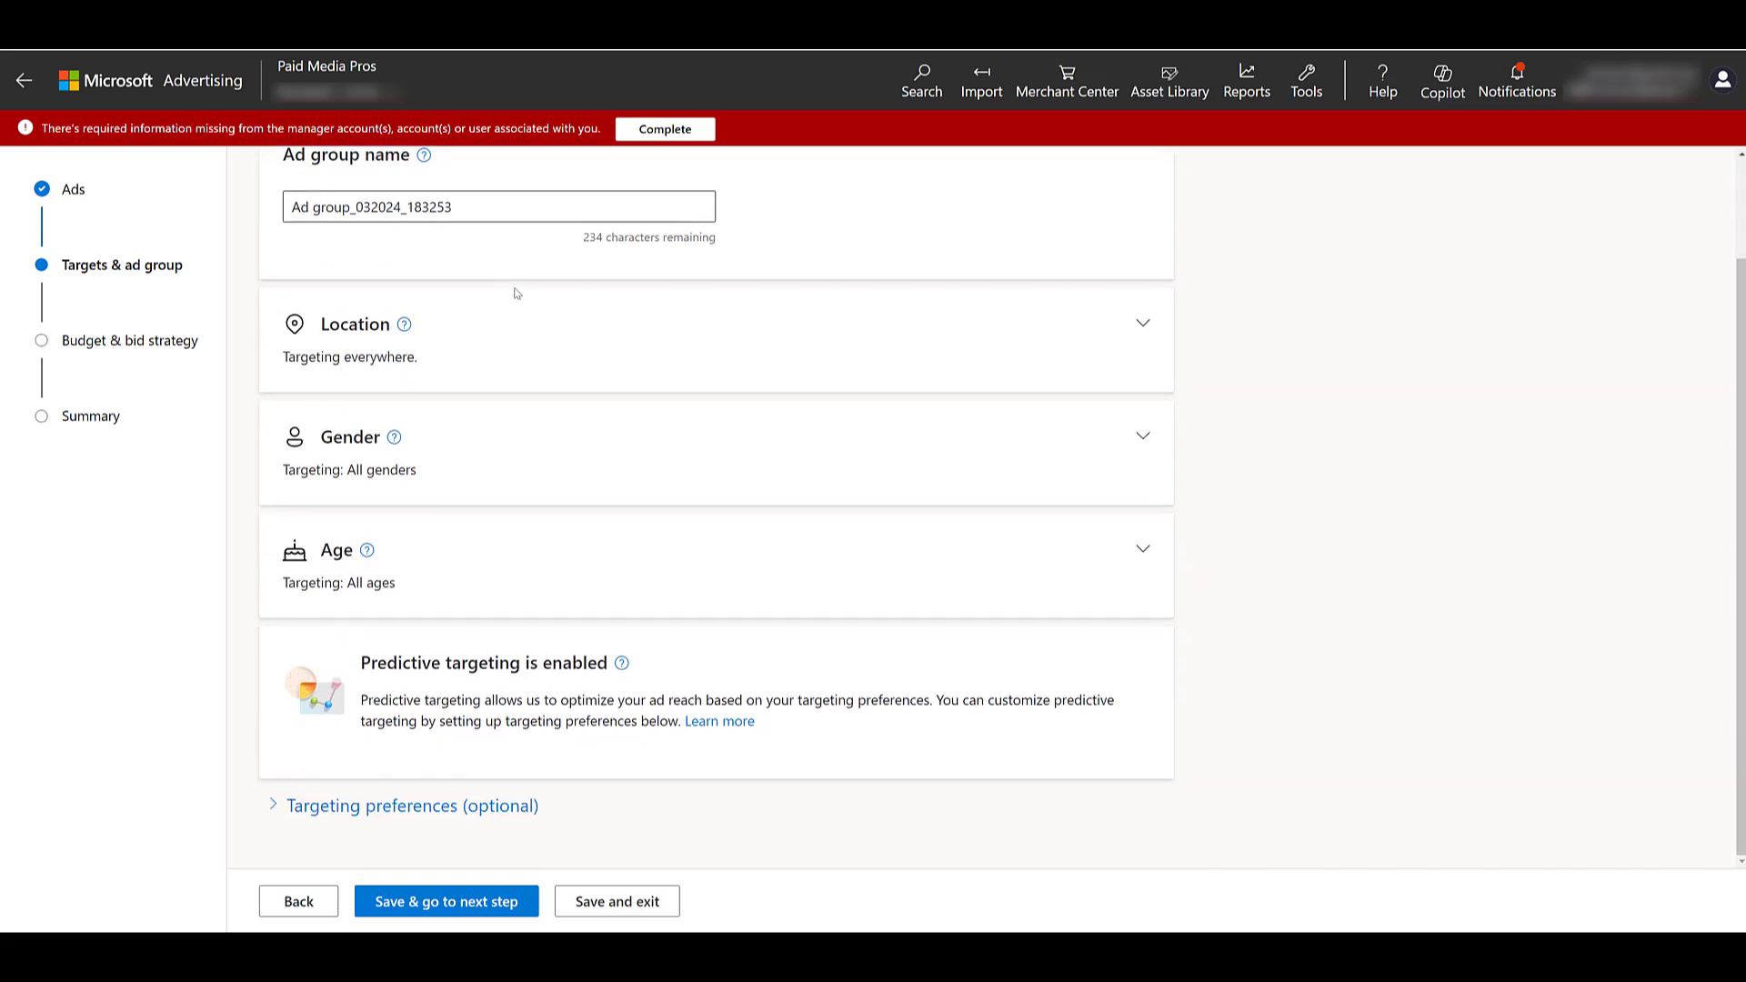
Step: Search Job targeting for 'accounting', target Accounting, and toggle predictive targeting
click(279, 806)
scroll(470, 640, down, 3)
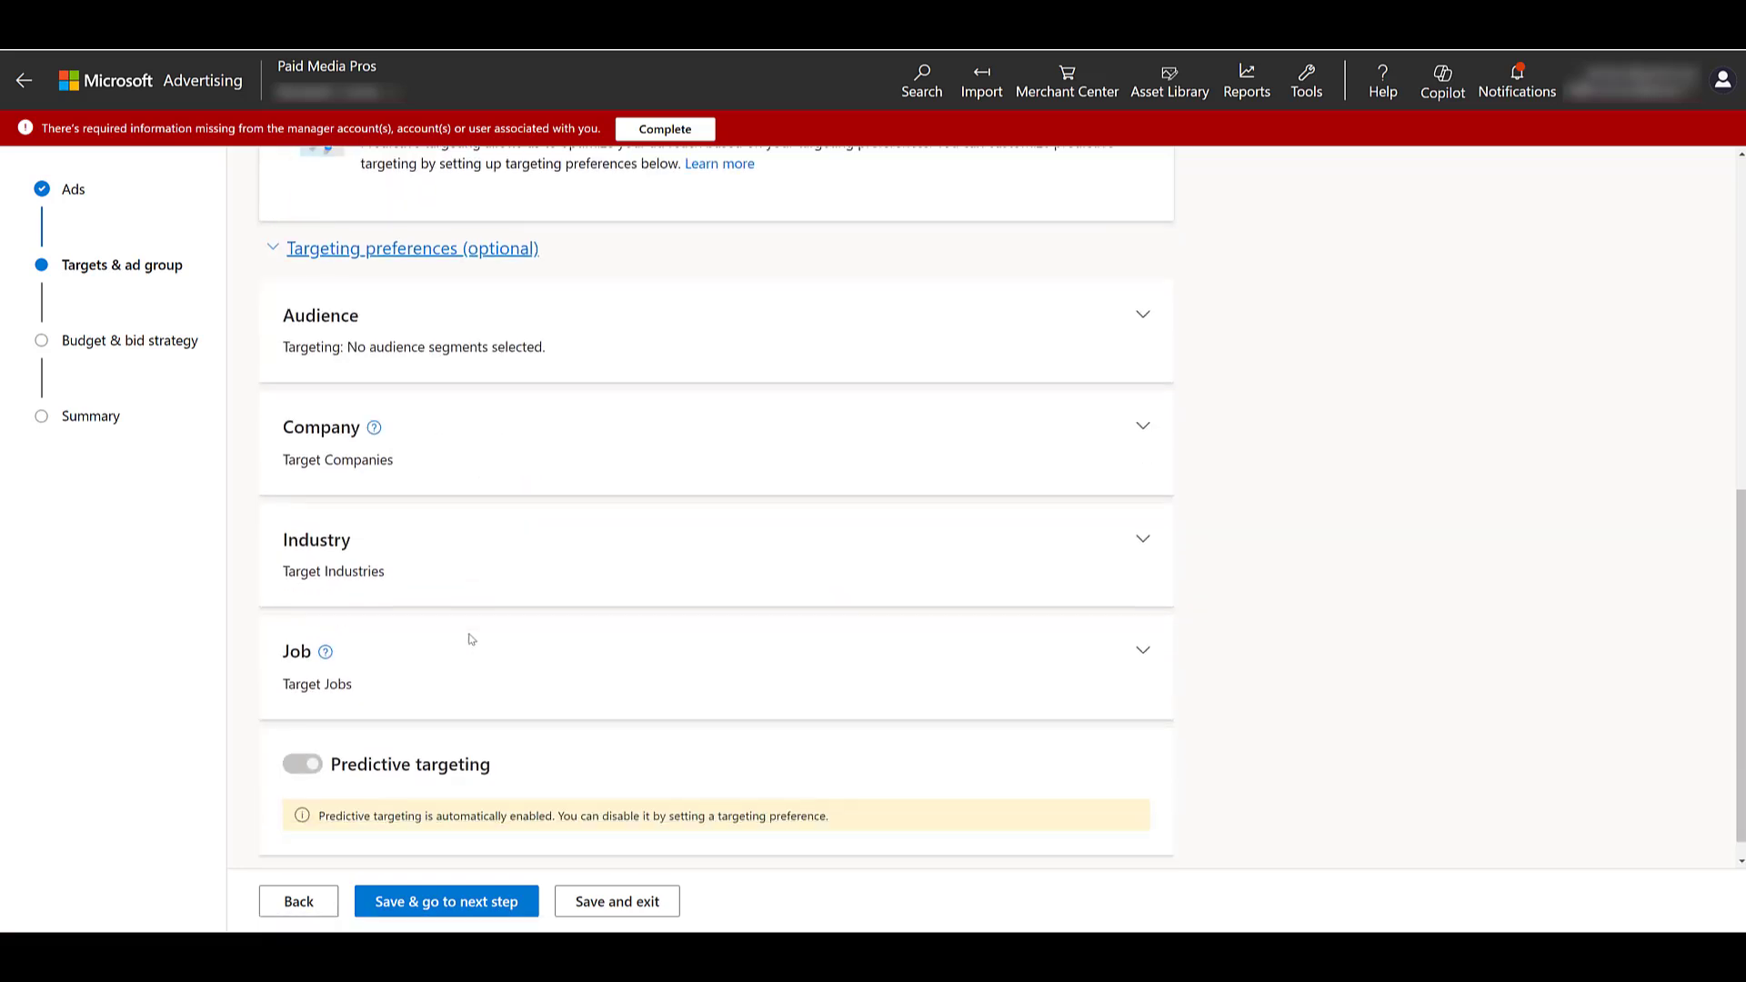
scroll(470, 640, down, 1)
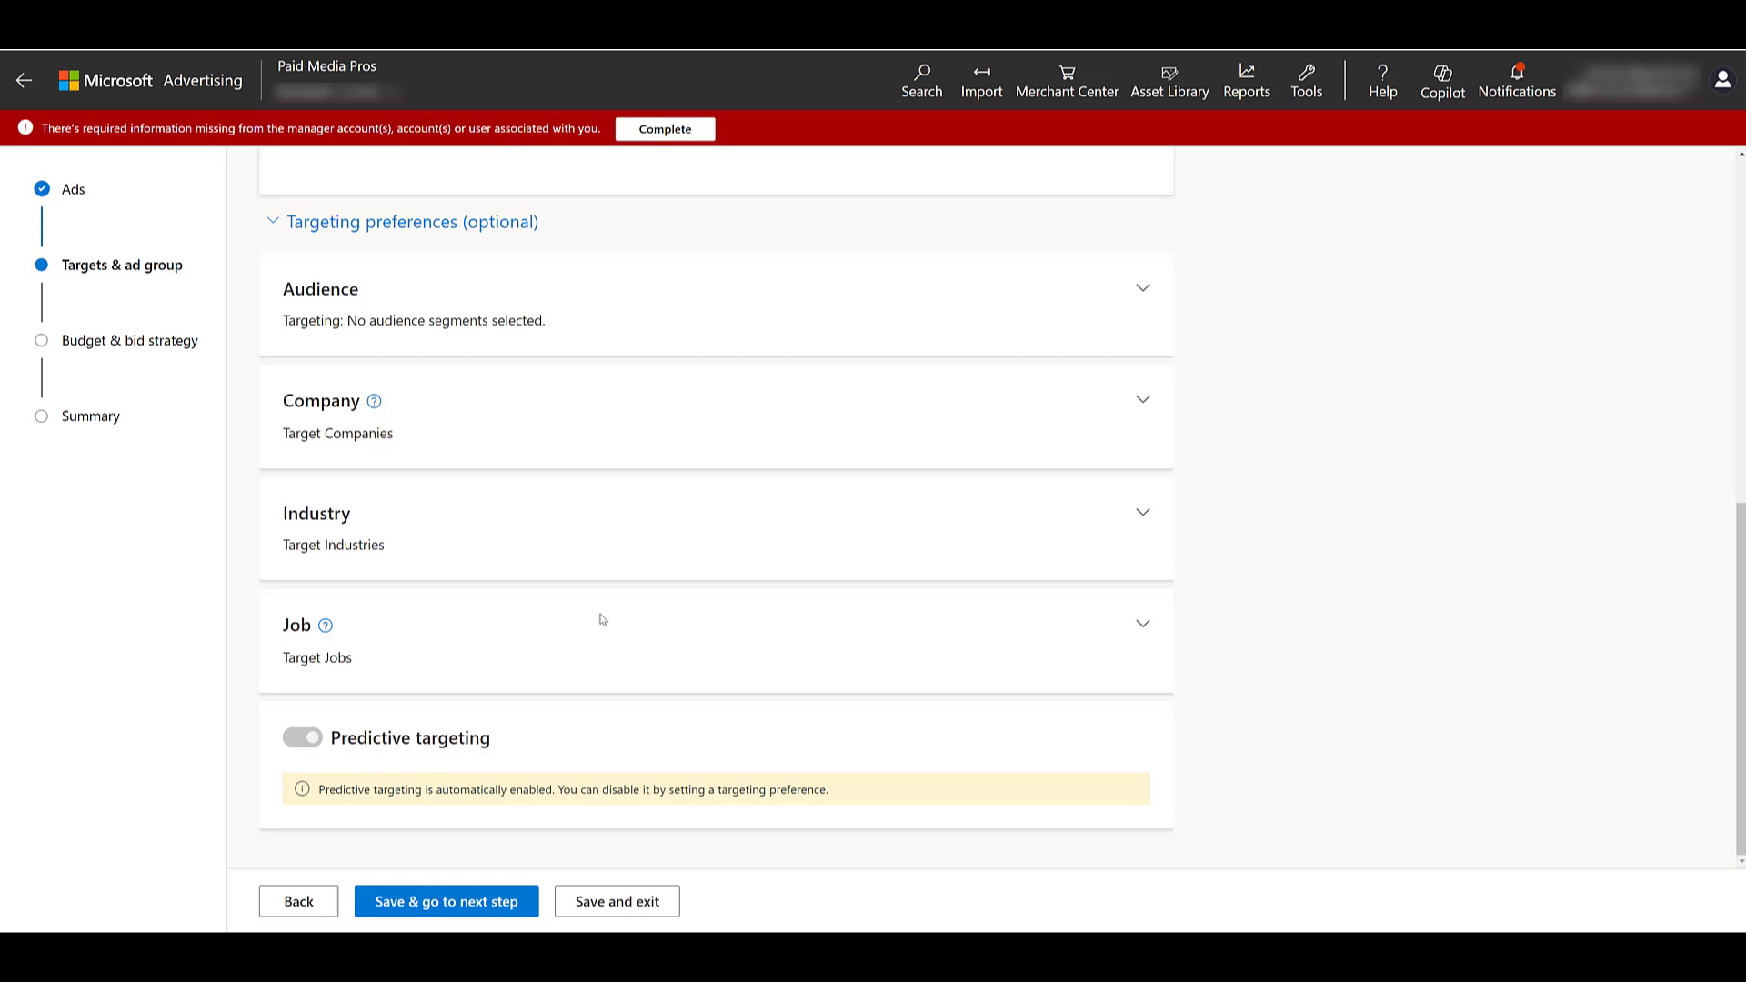
click(601, 620)
scroll(650, 680, down, 1)
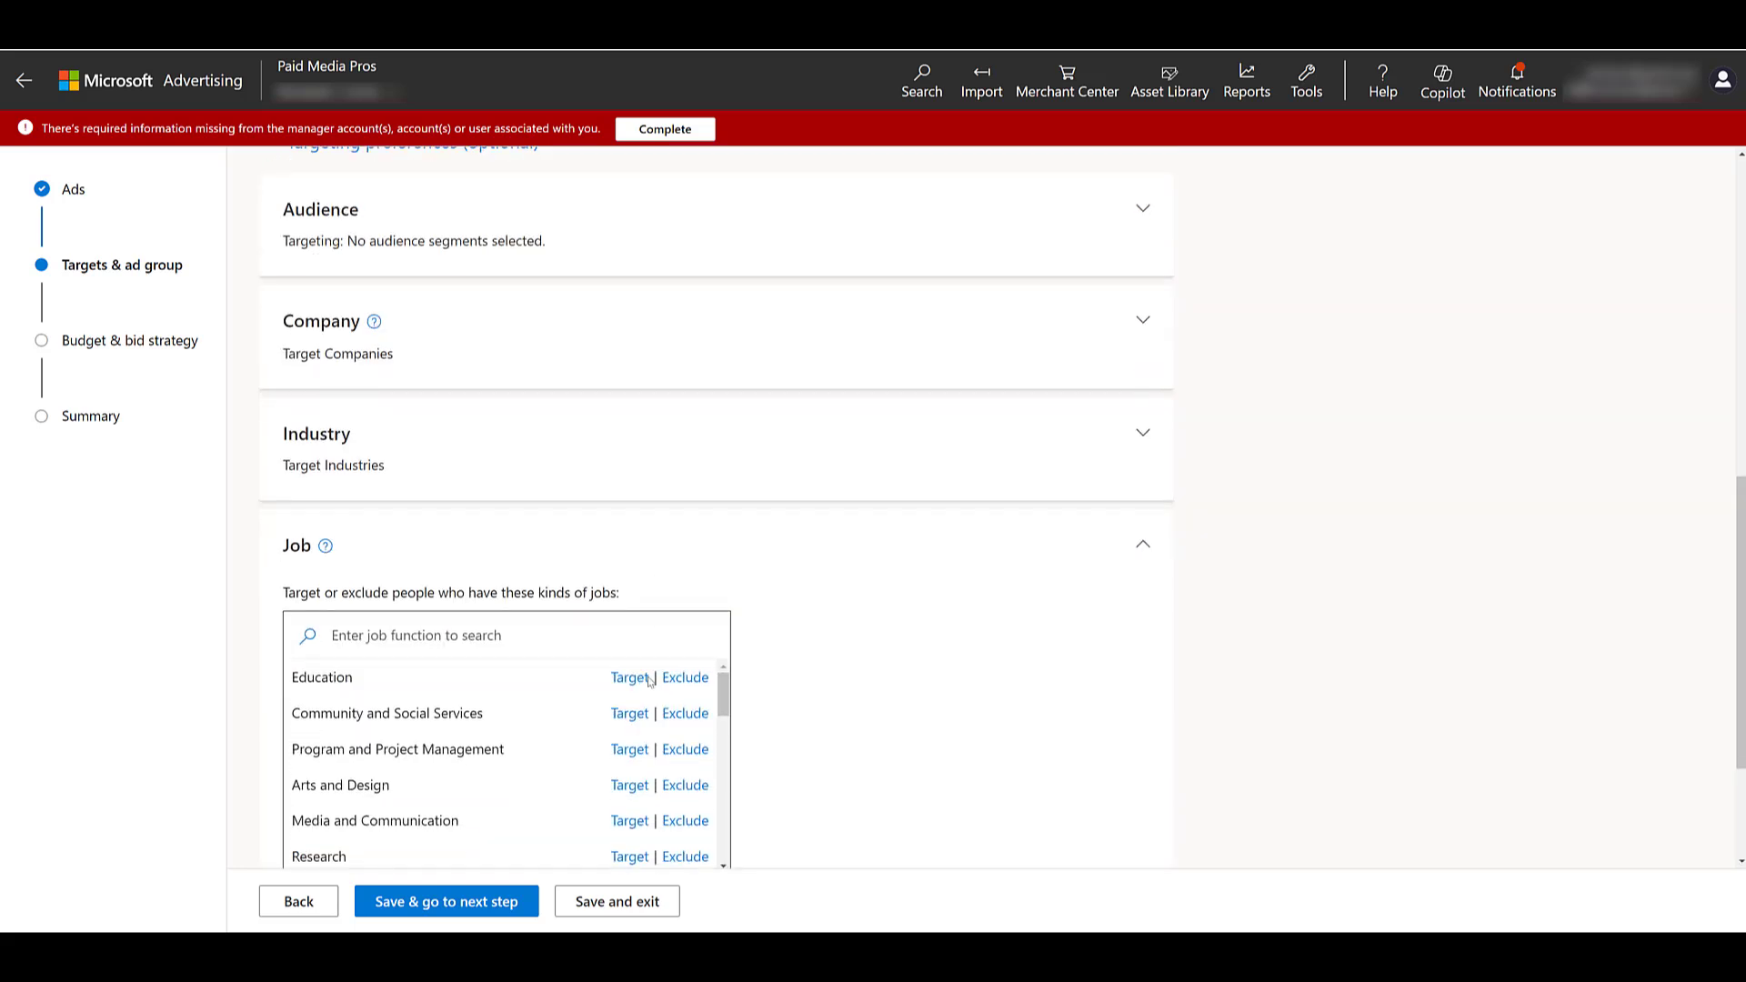
scroll(650, 681, down, 1)
click(569, 630)
text(accounting)
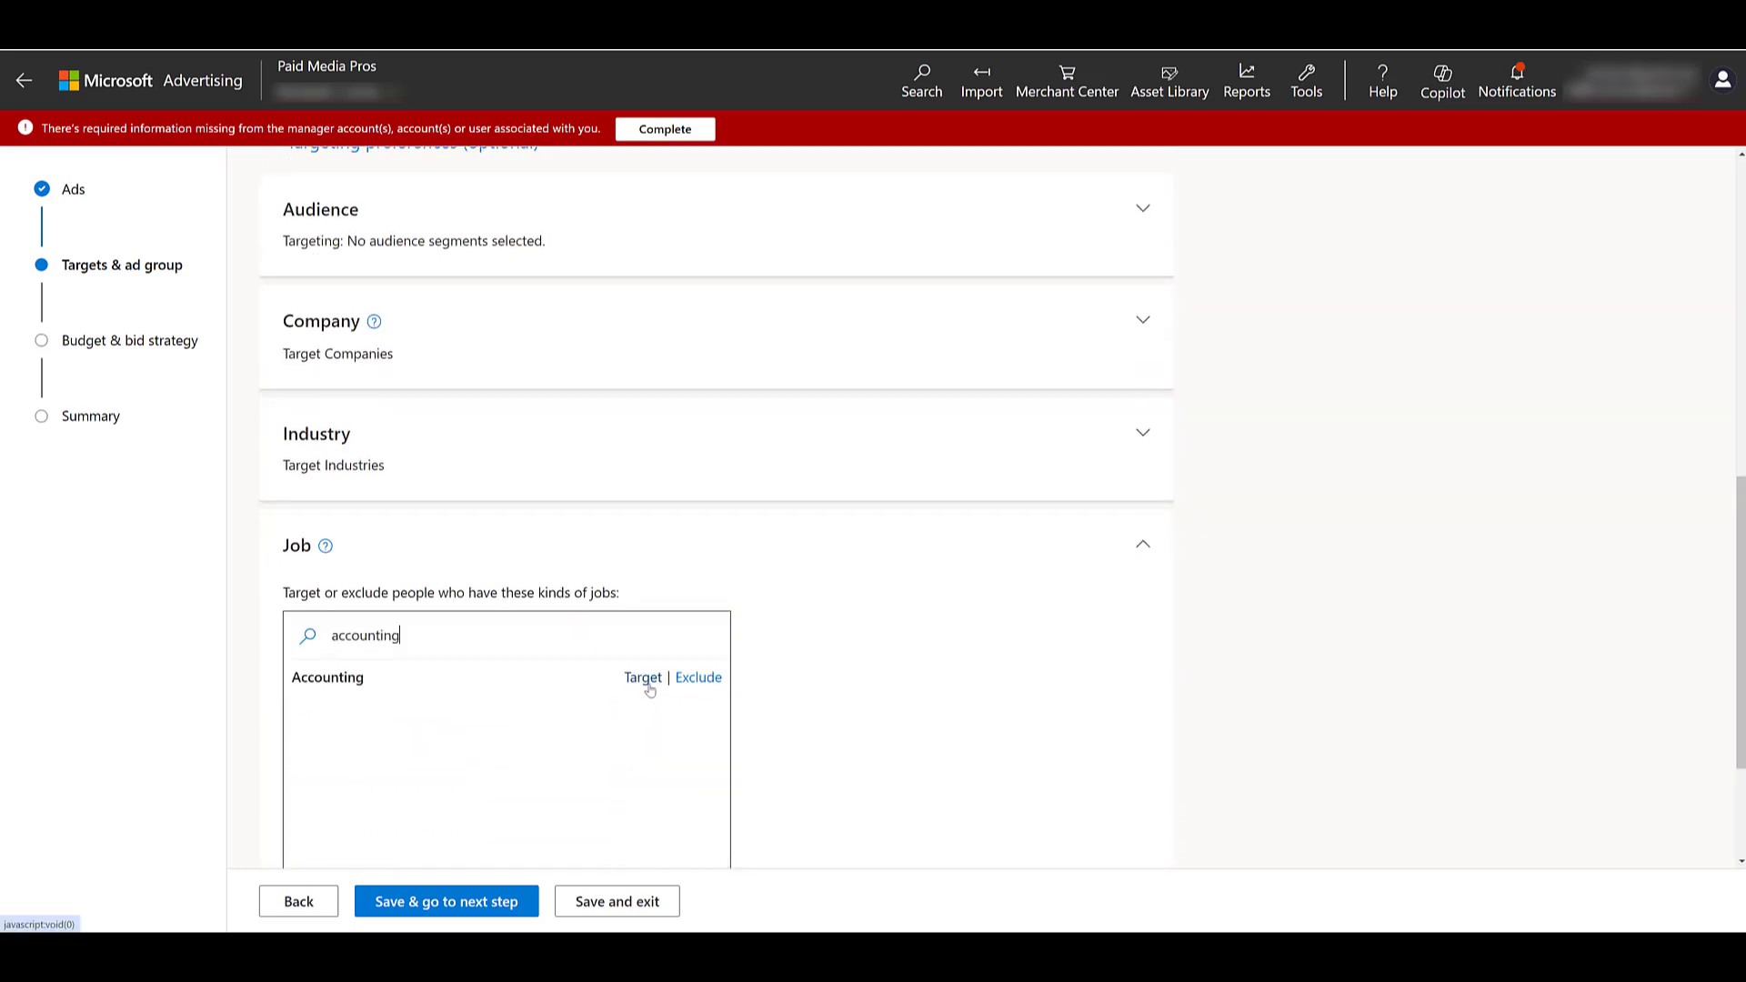
click(643, 676)
scroll(430, 683, down, 3)
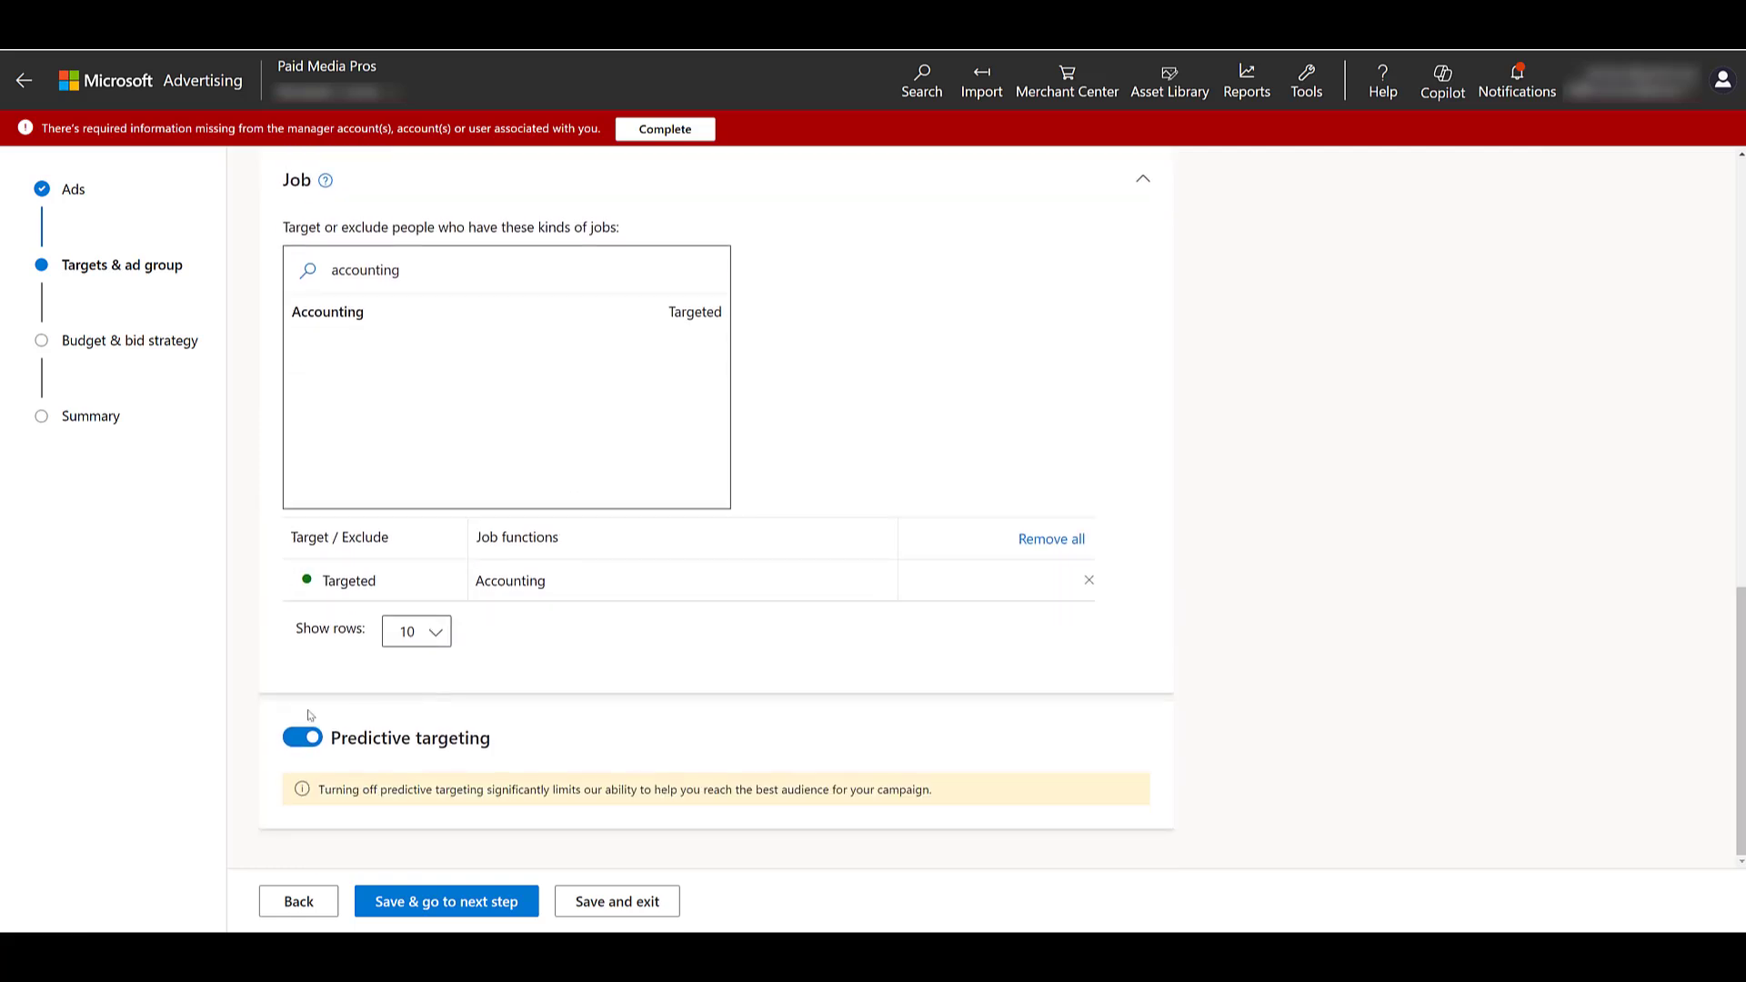
click(311, 740)
scroll(641, 720, up, 5)
scroll(642, 720, up, 3)
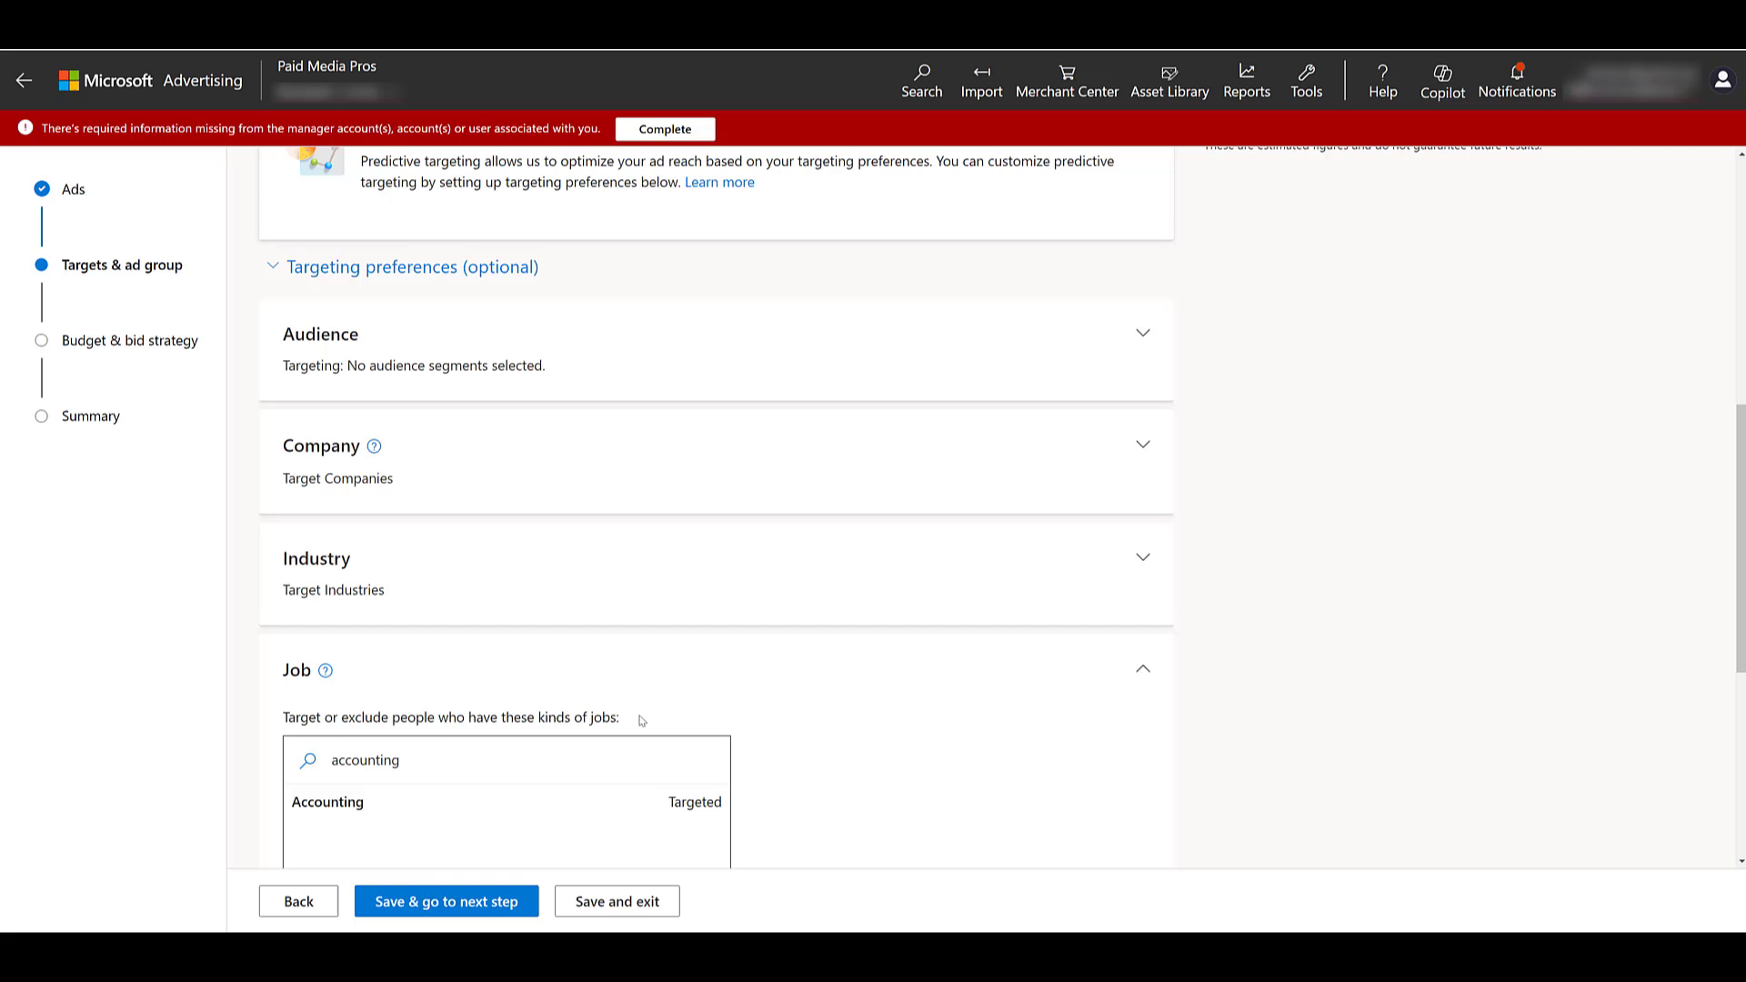
scroll(641, 721, down, 2)
scroll(641, 720, down, 3)
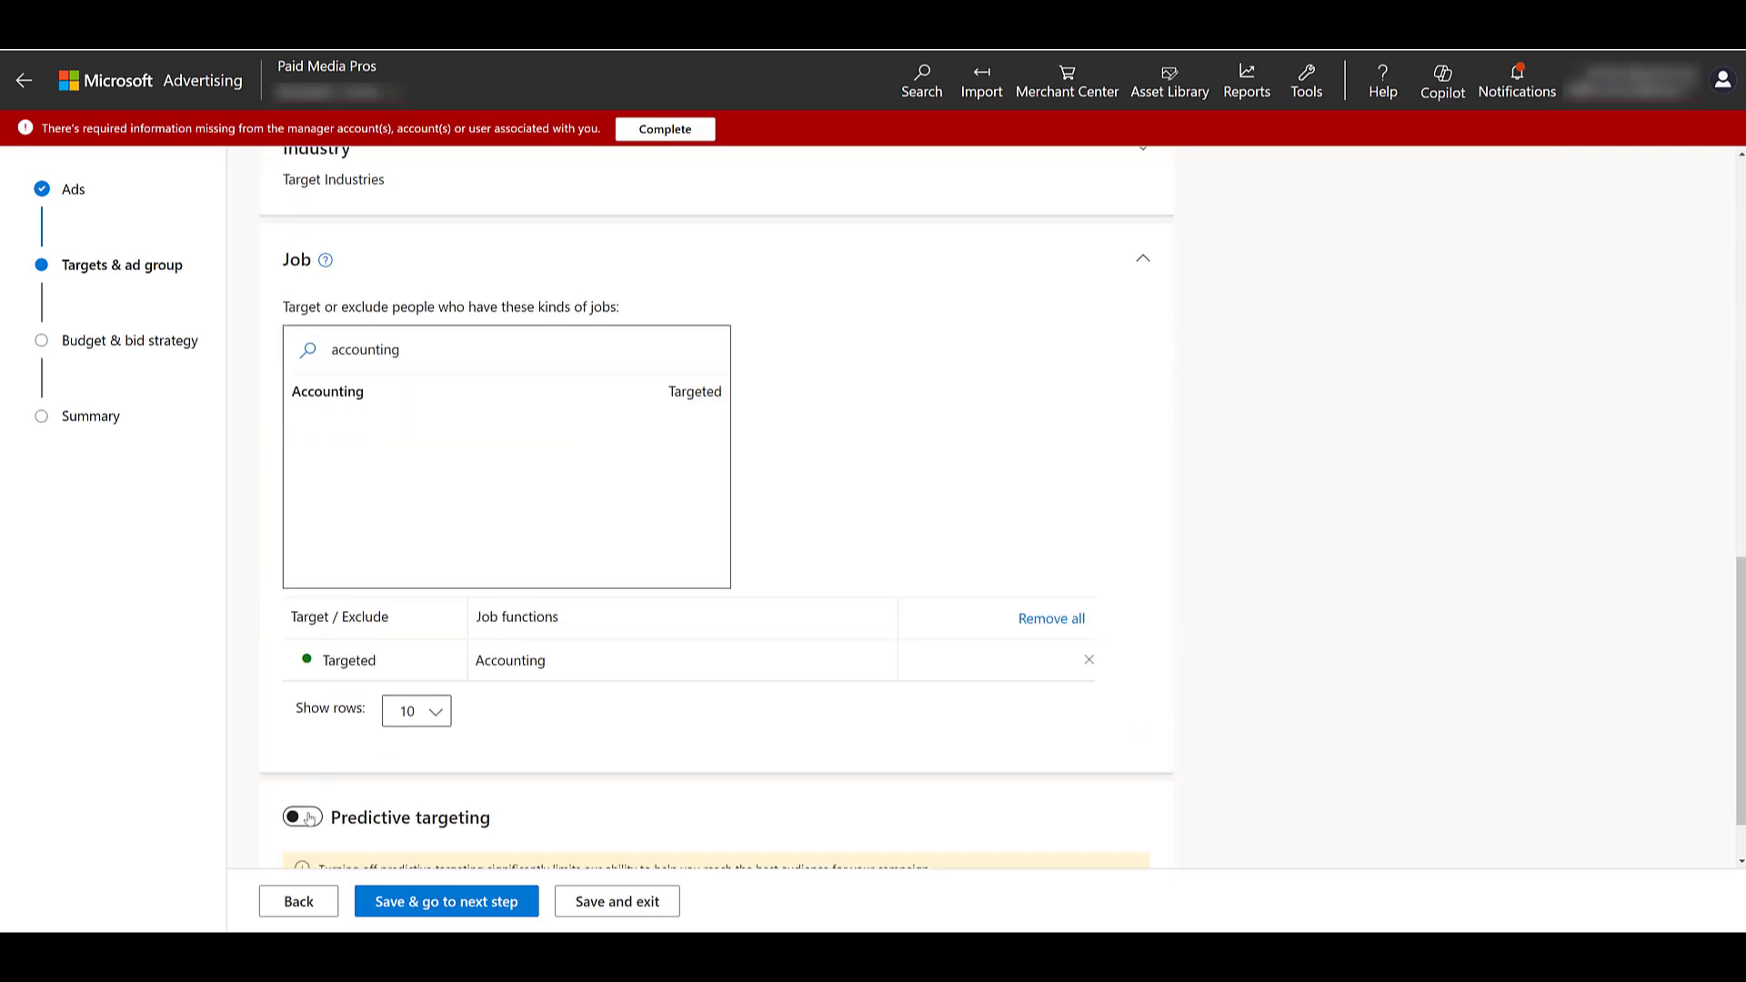
scroll(611, 719, up, 2)
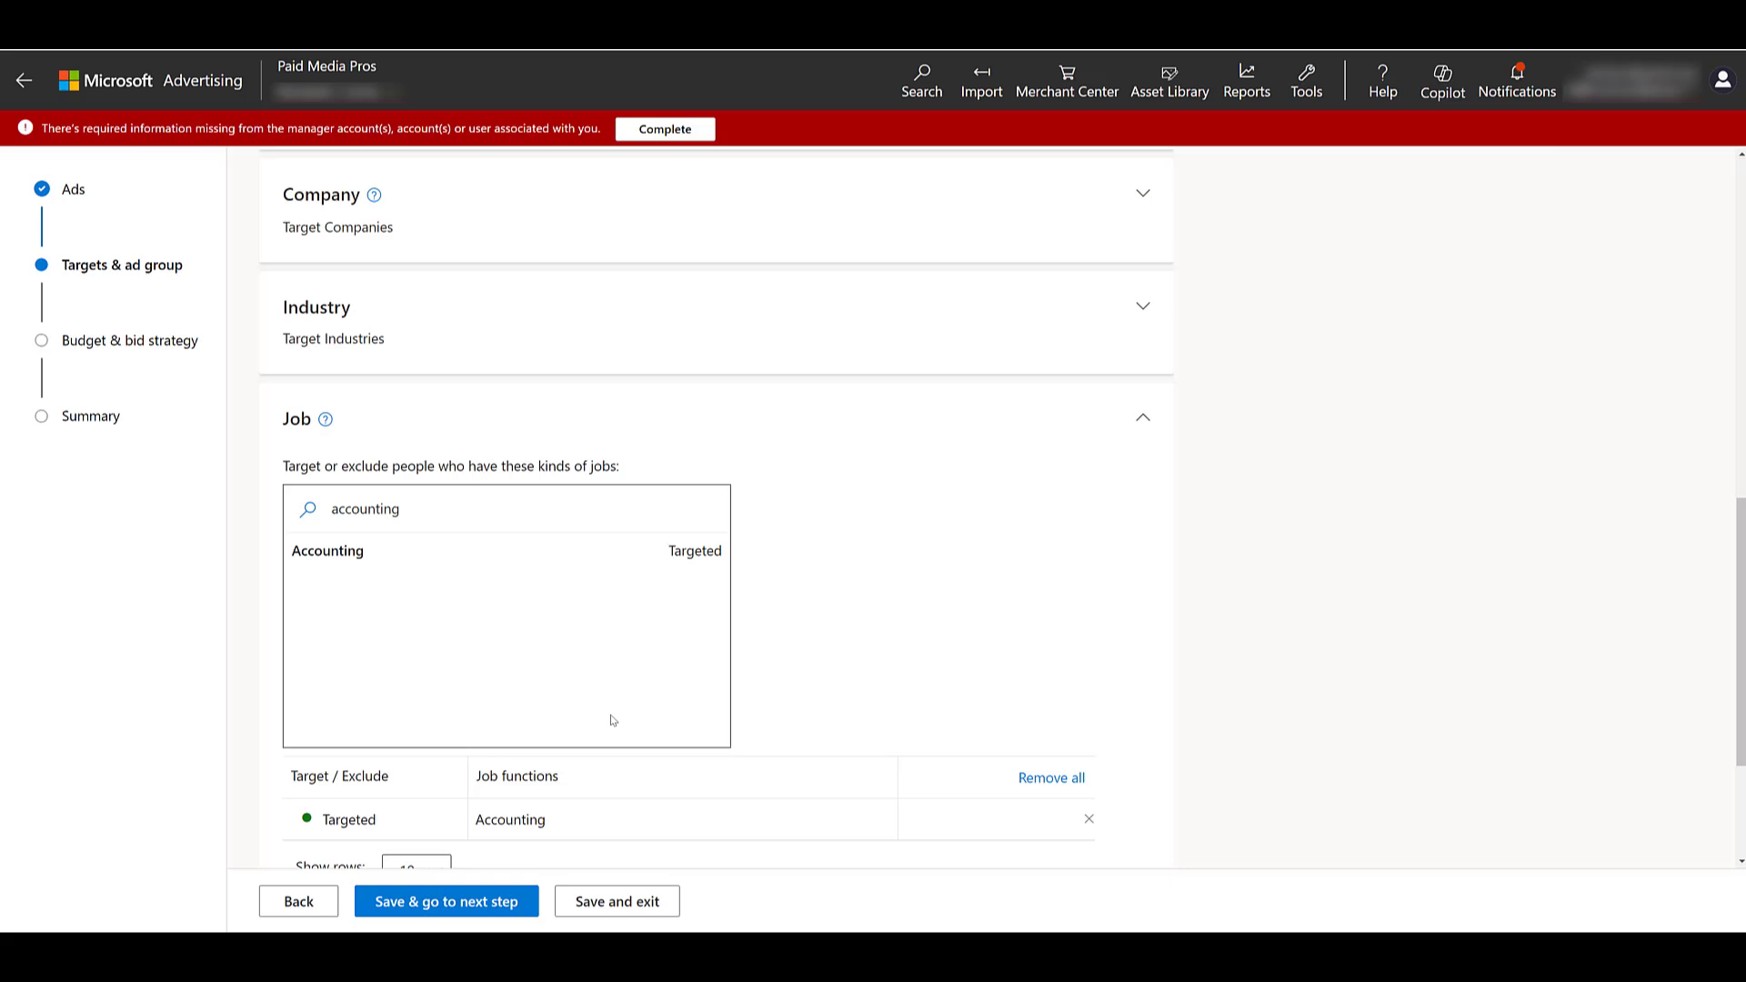
scroll(611, 719, up, 1)
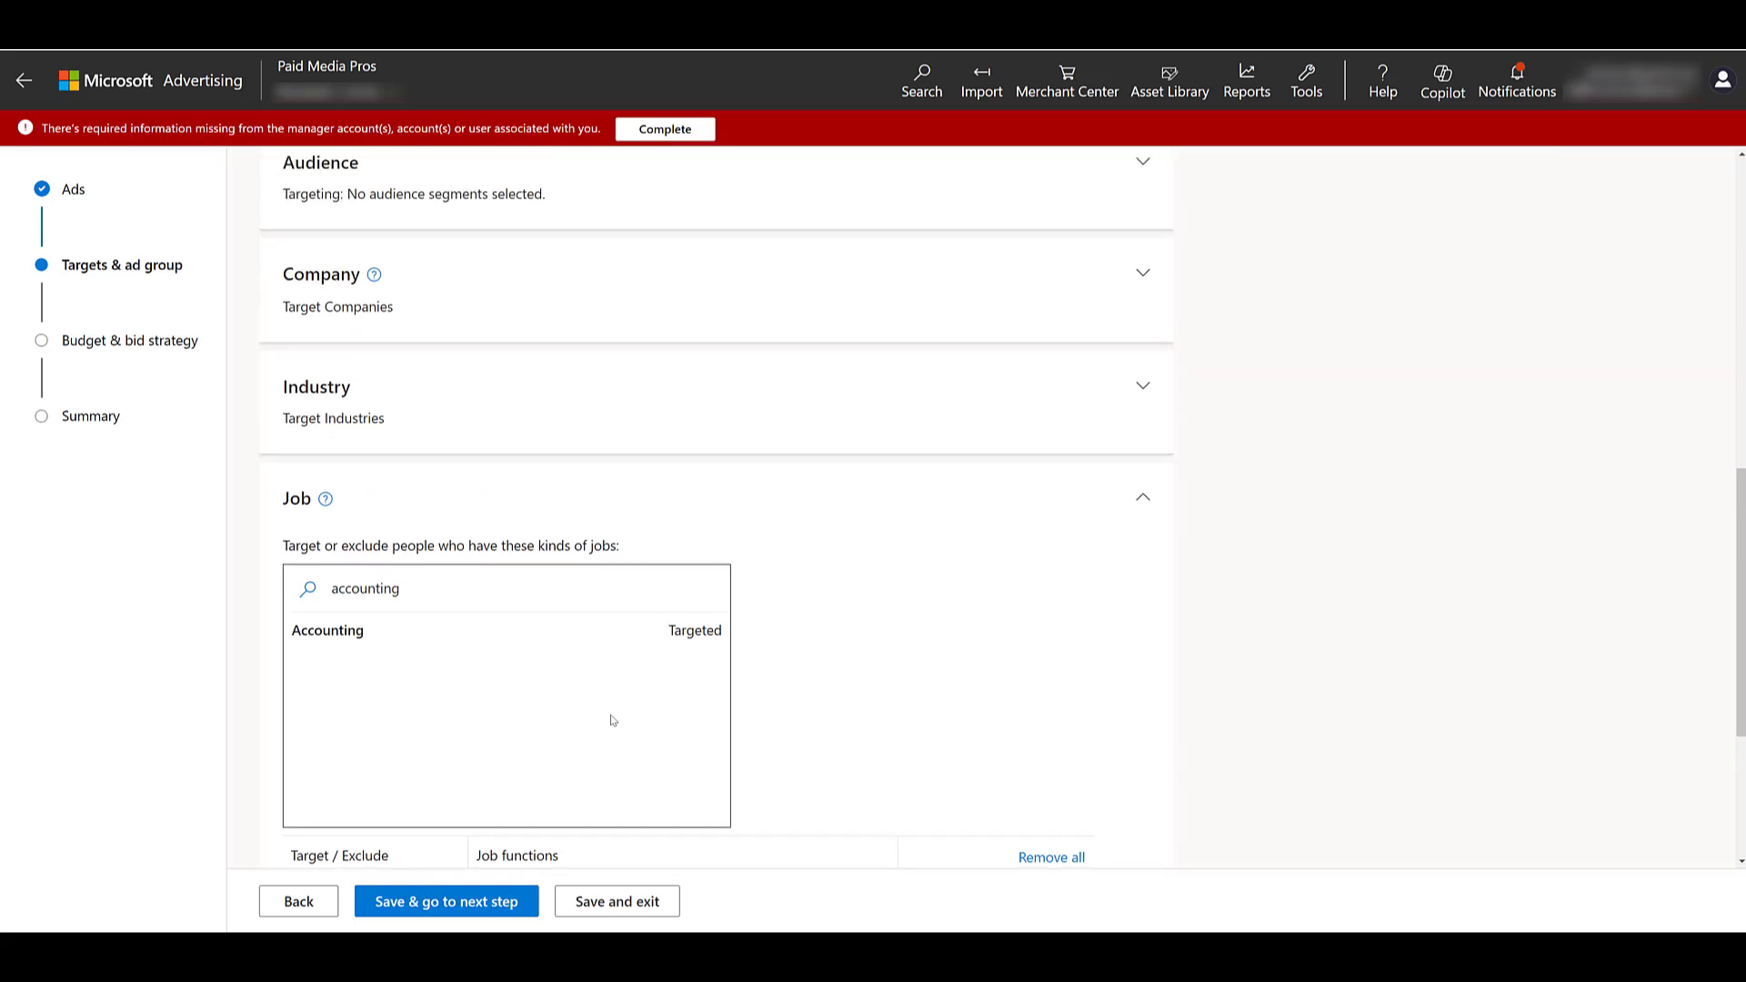
scroll(629, 446, up, 3)
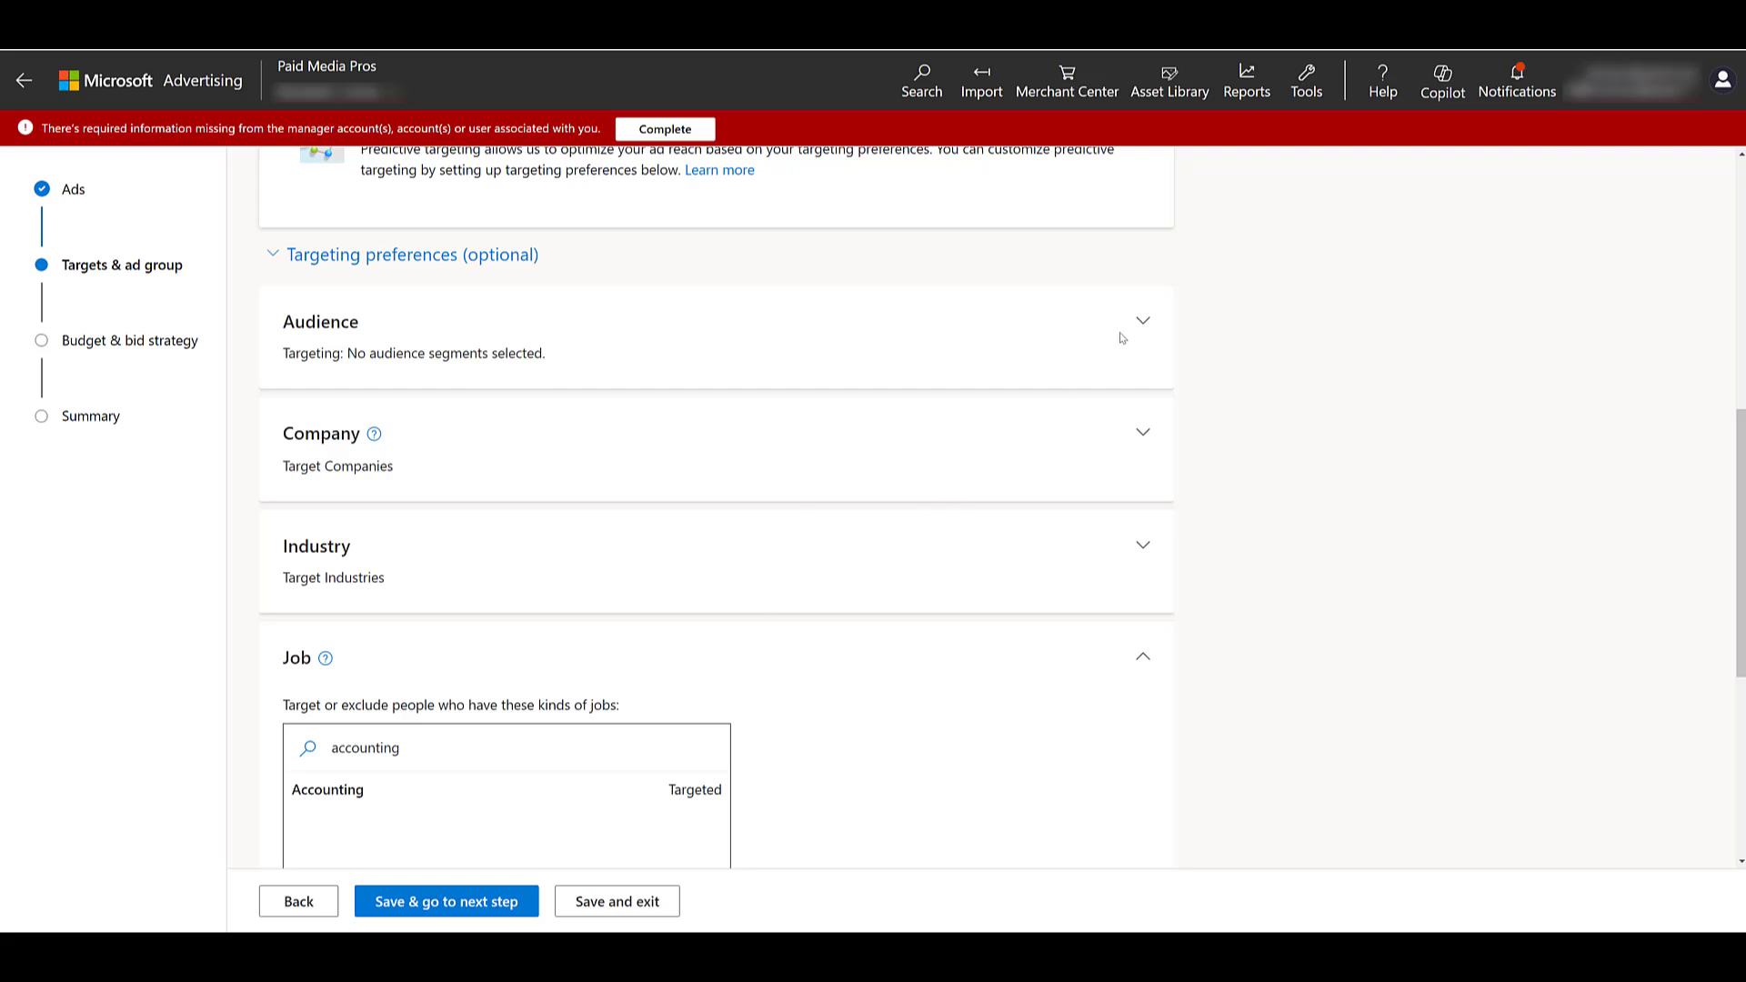
Step: Choose Remarketing lists as the audience type in the Audience section
click(1143, 323)
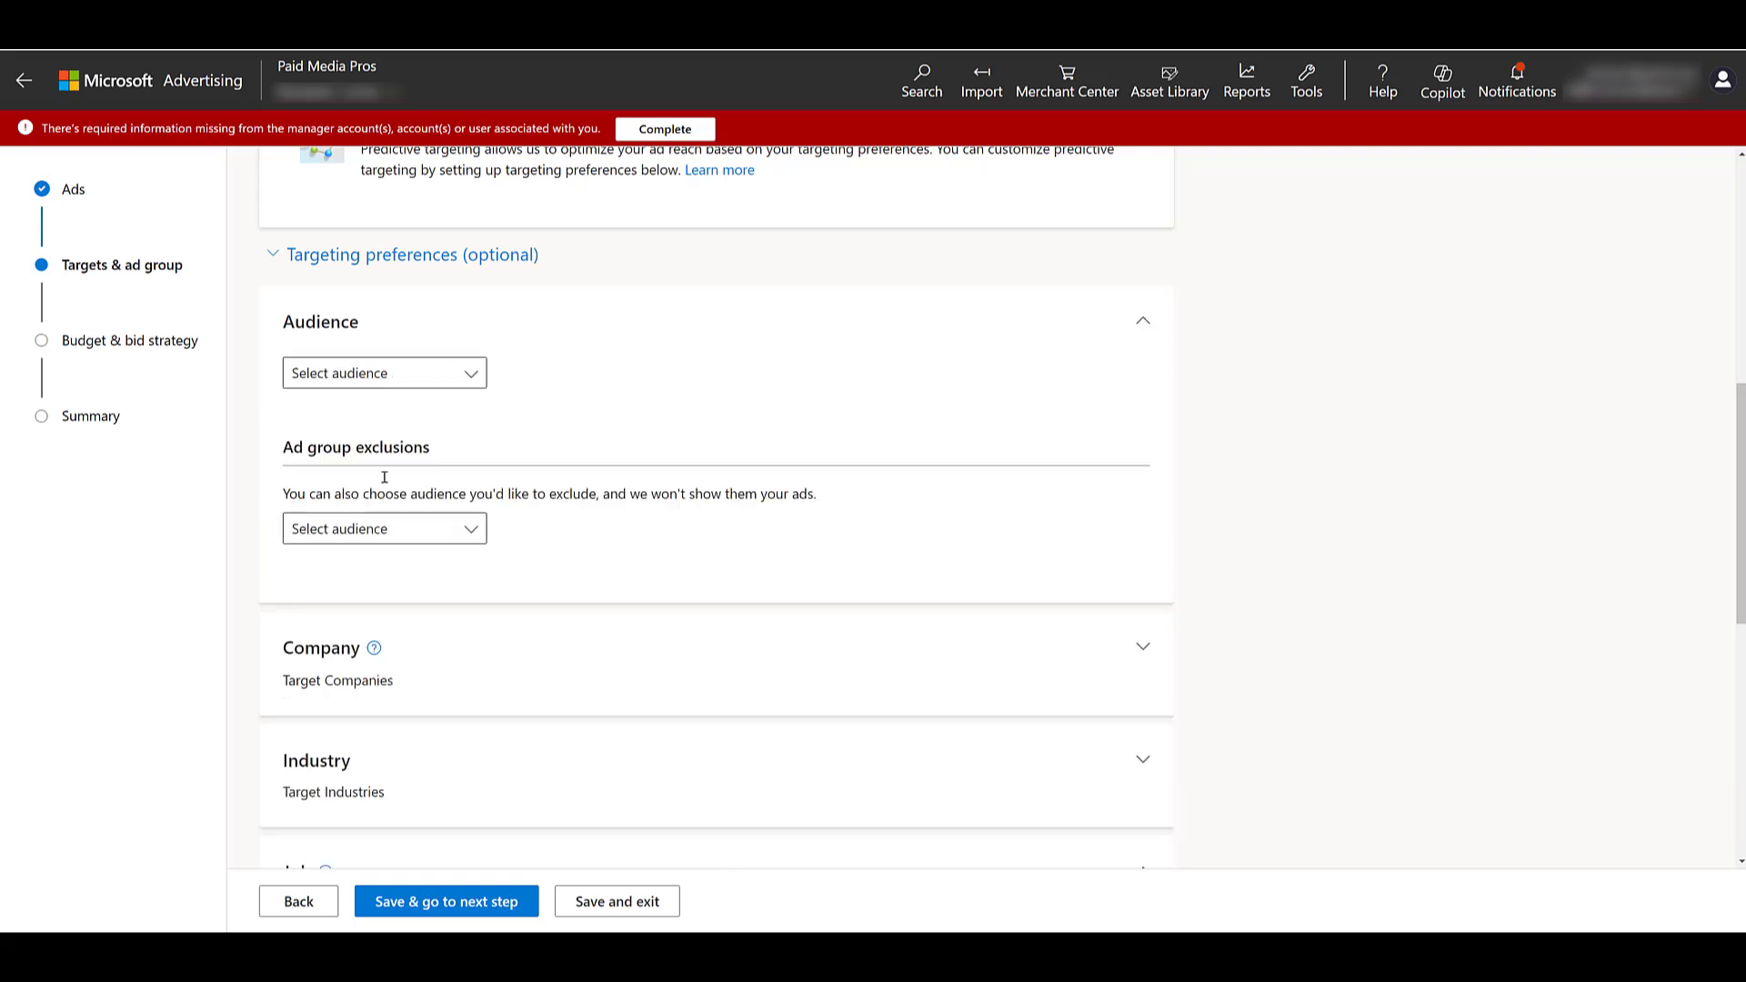
click(385, 372)
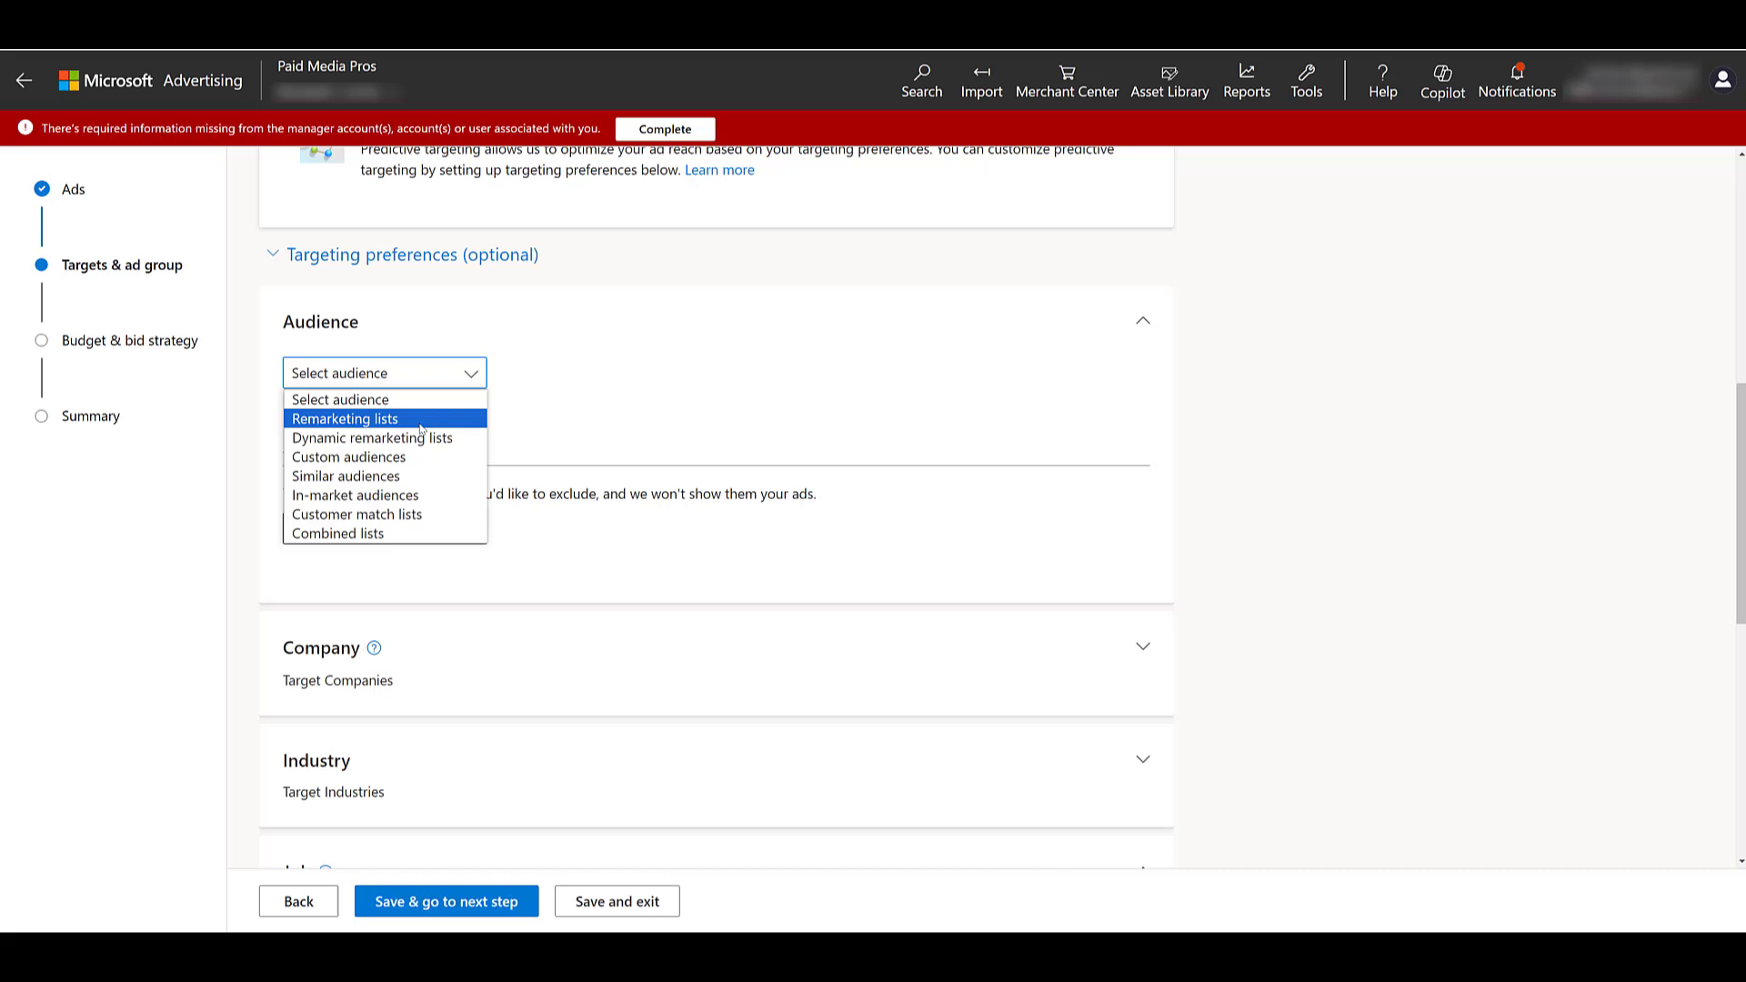
click(344, 418)
scroll(816, 569, down, 3)
scroll(817, 570, down, 5)
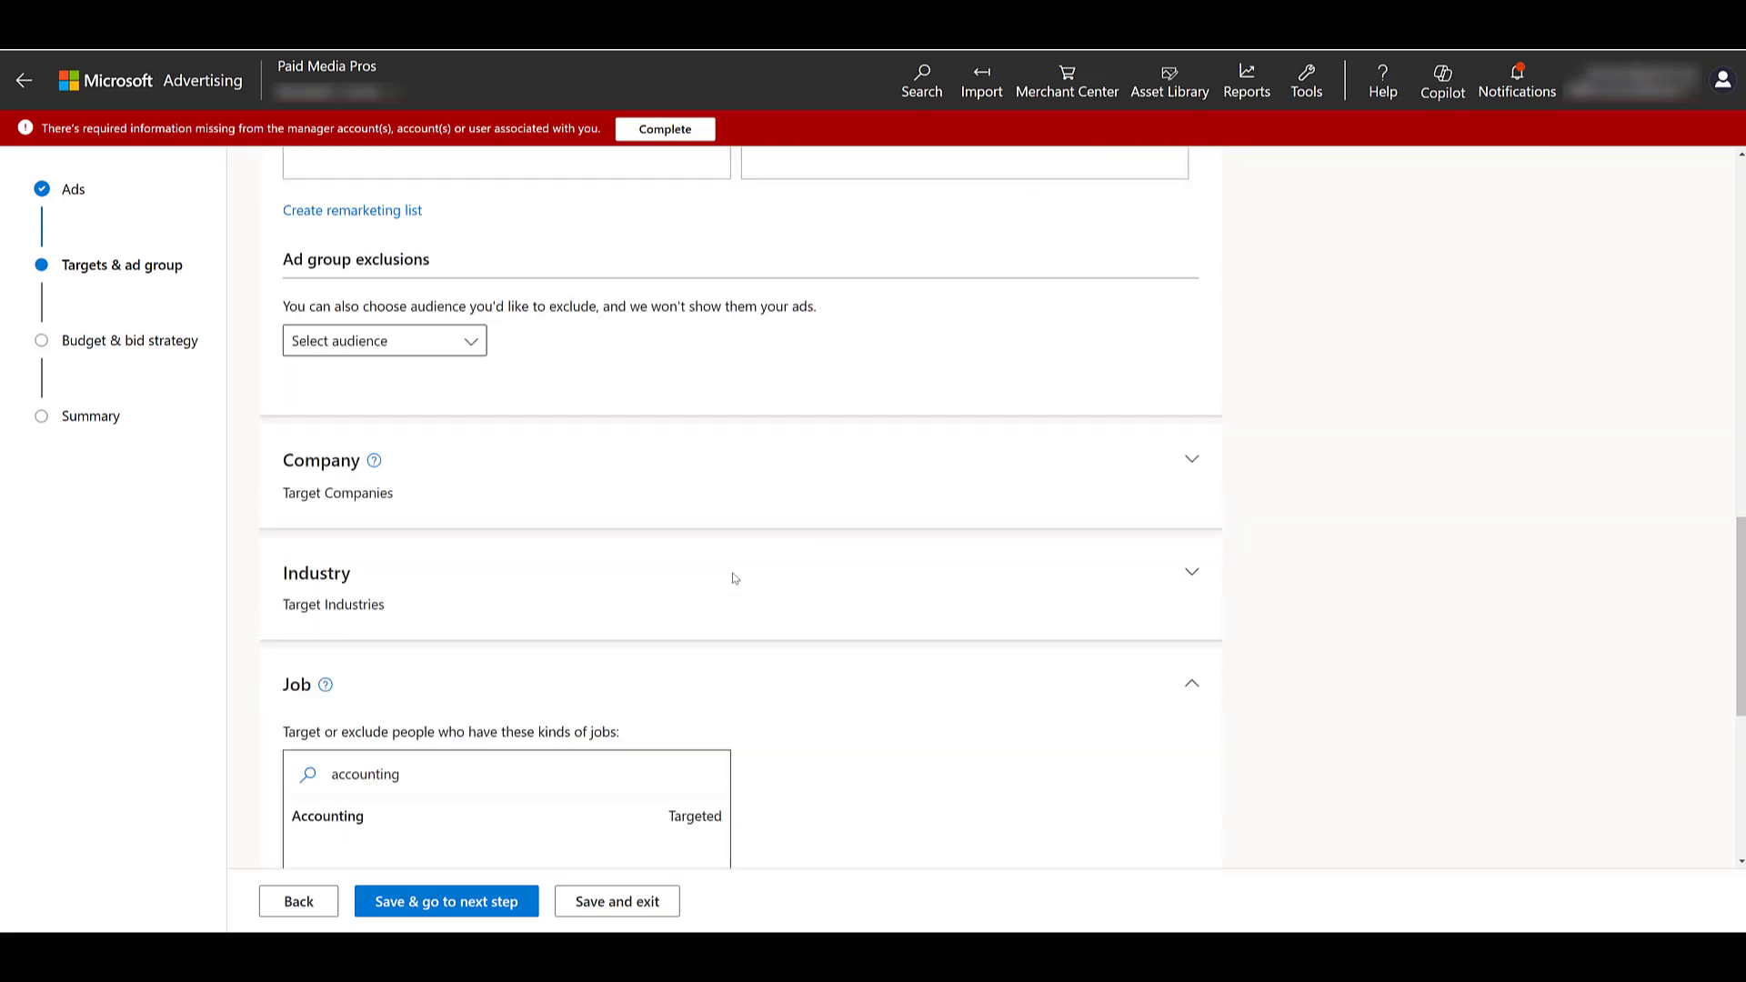
scroll(732, 576, down, 3)
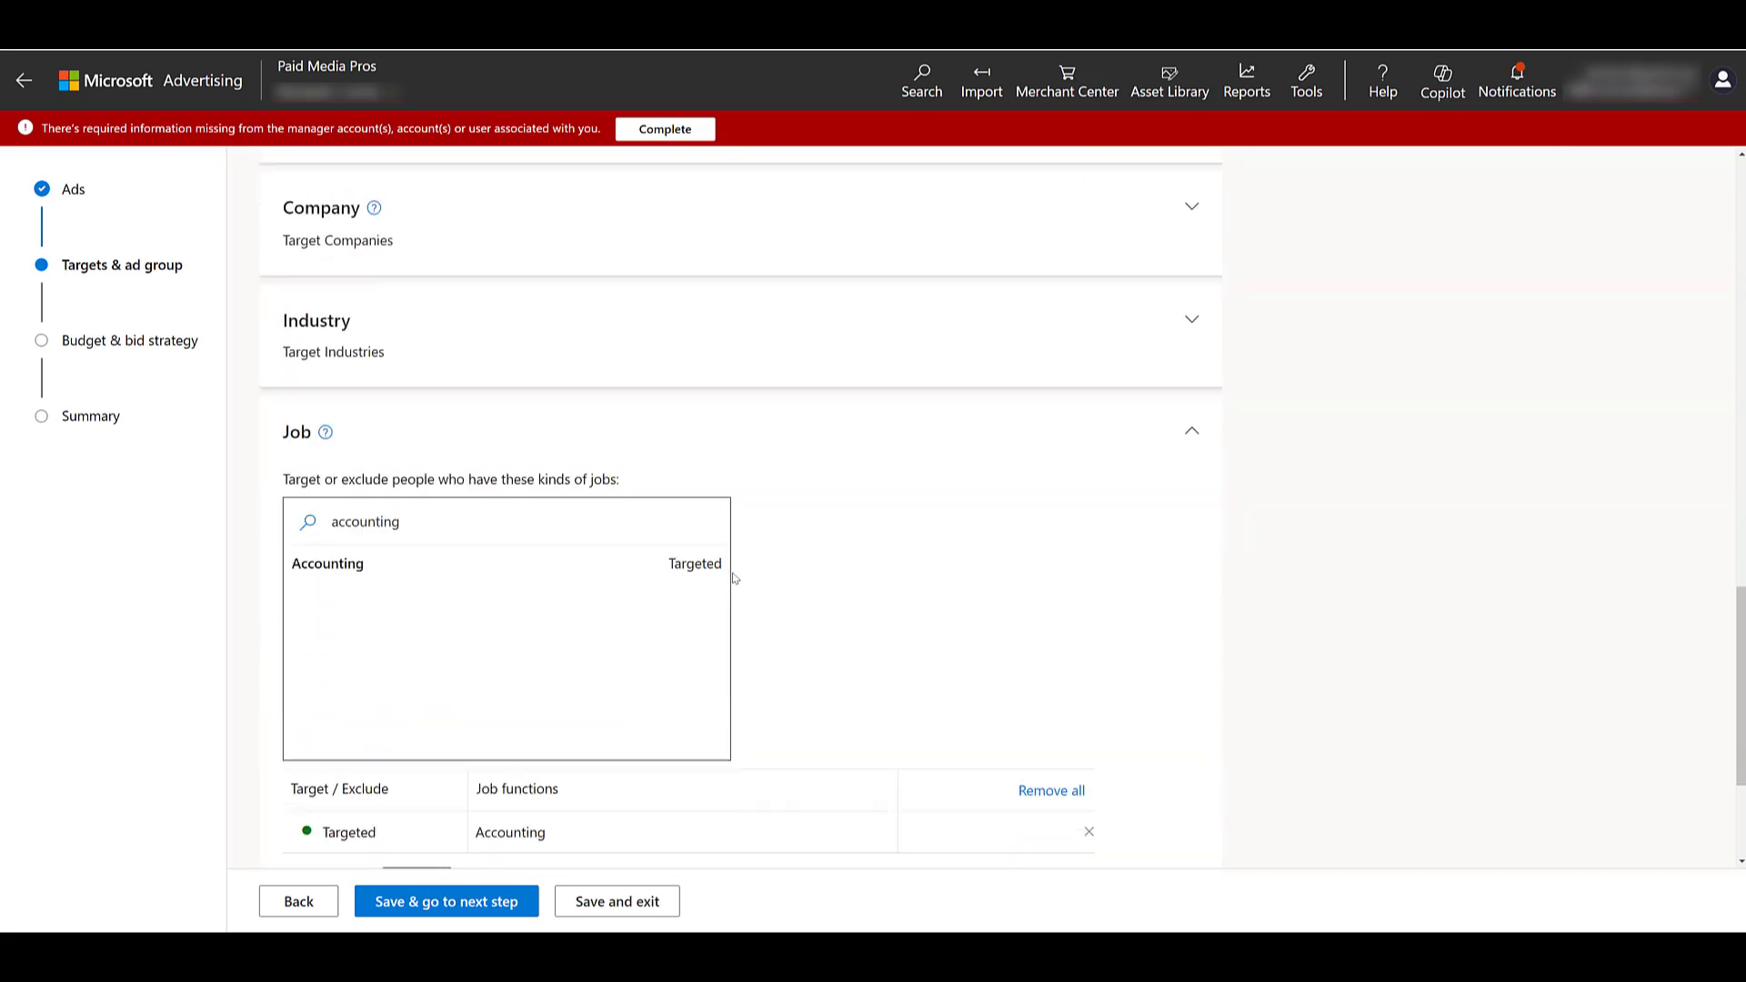
scroll(733, 576, down, 3)
scroll(733, 577, down, 3)
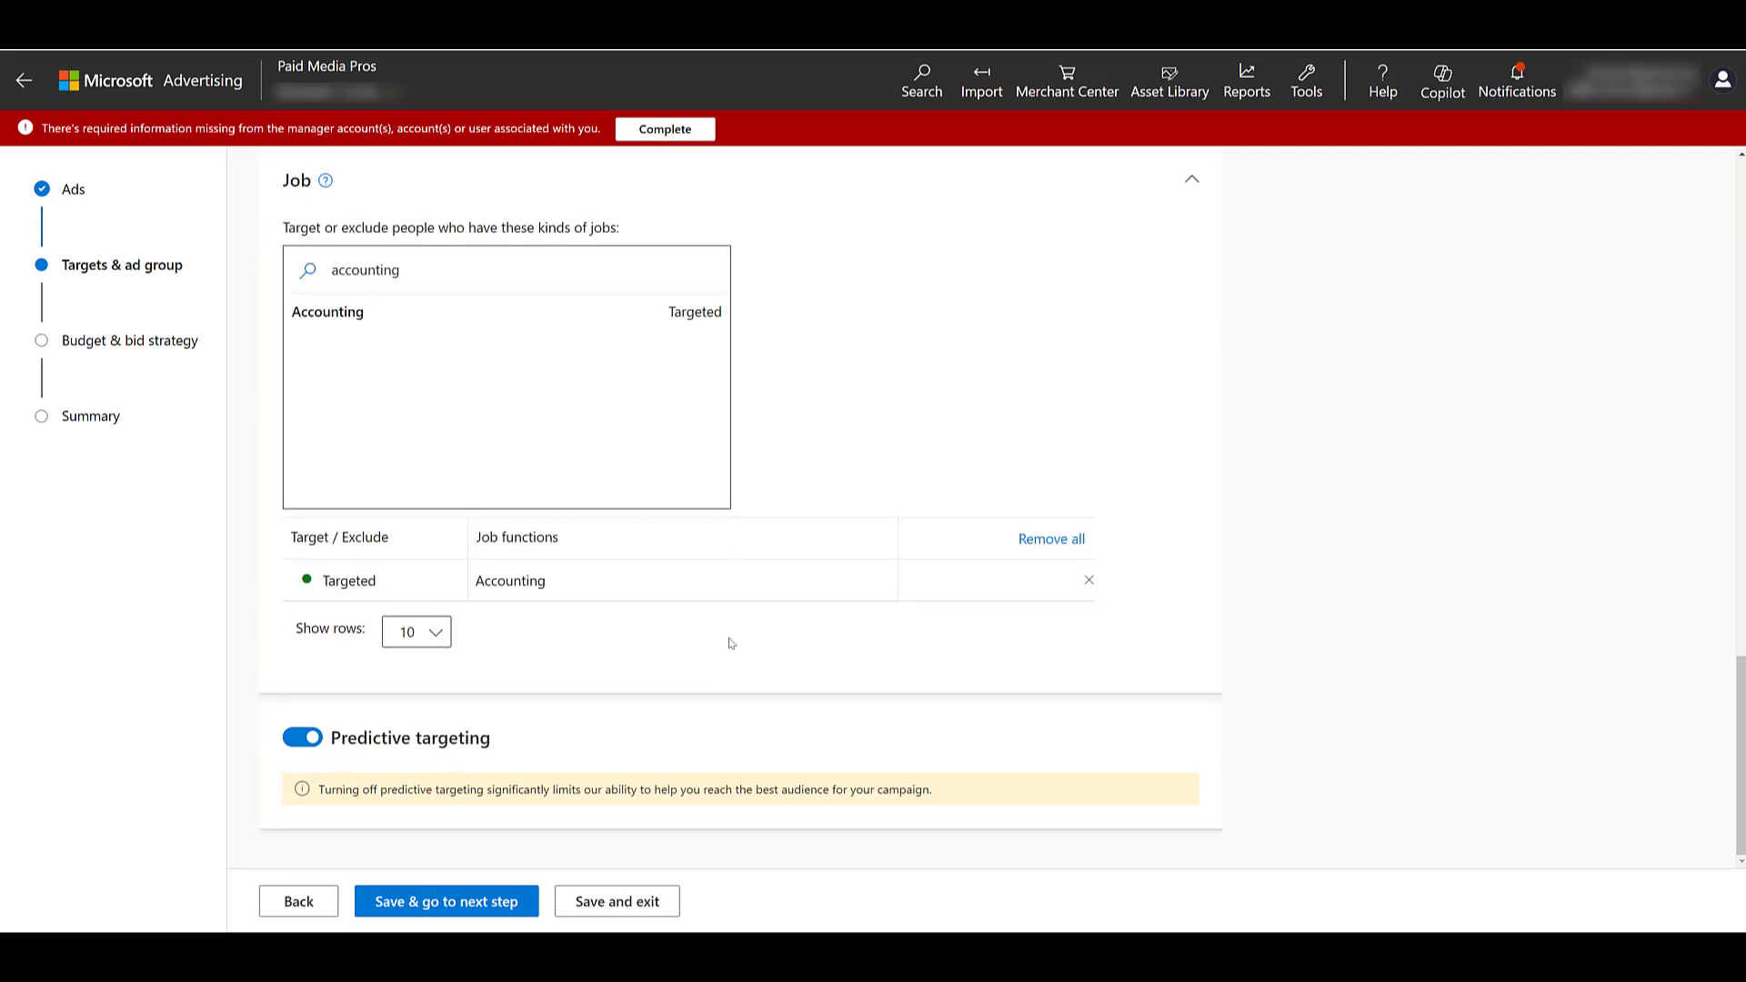
click(485, 906)
scroll(780, 507, down, 2)
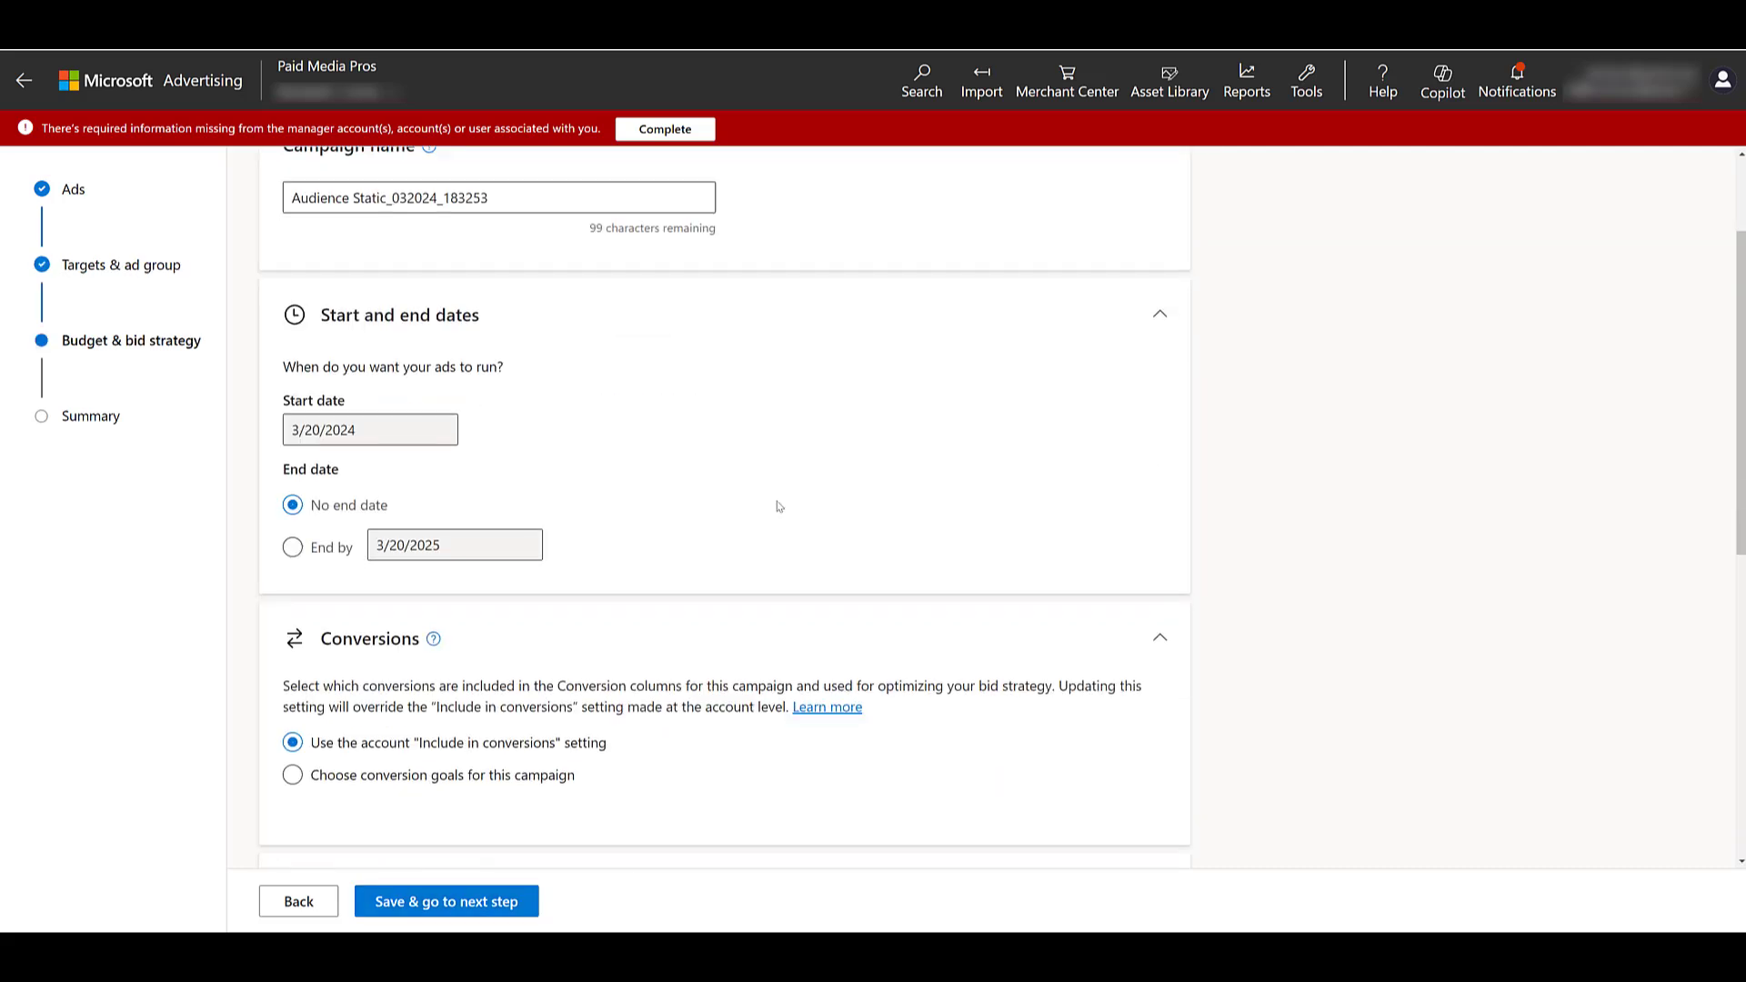
scroll(779, 507, down, 1)
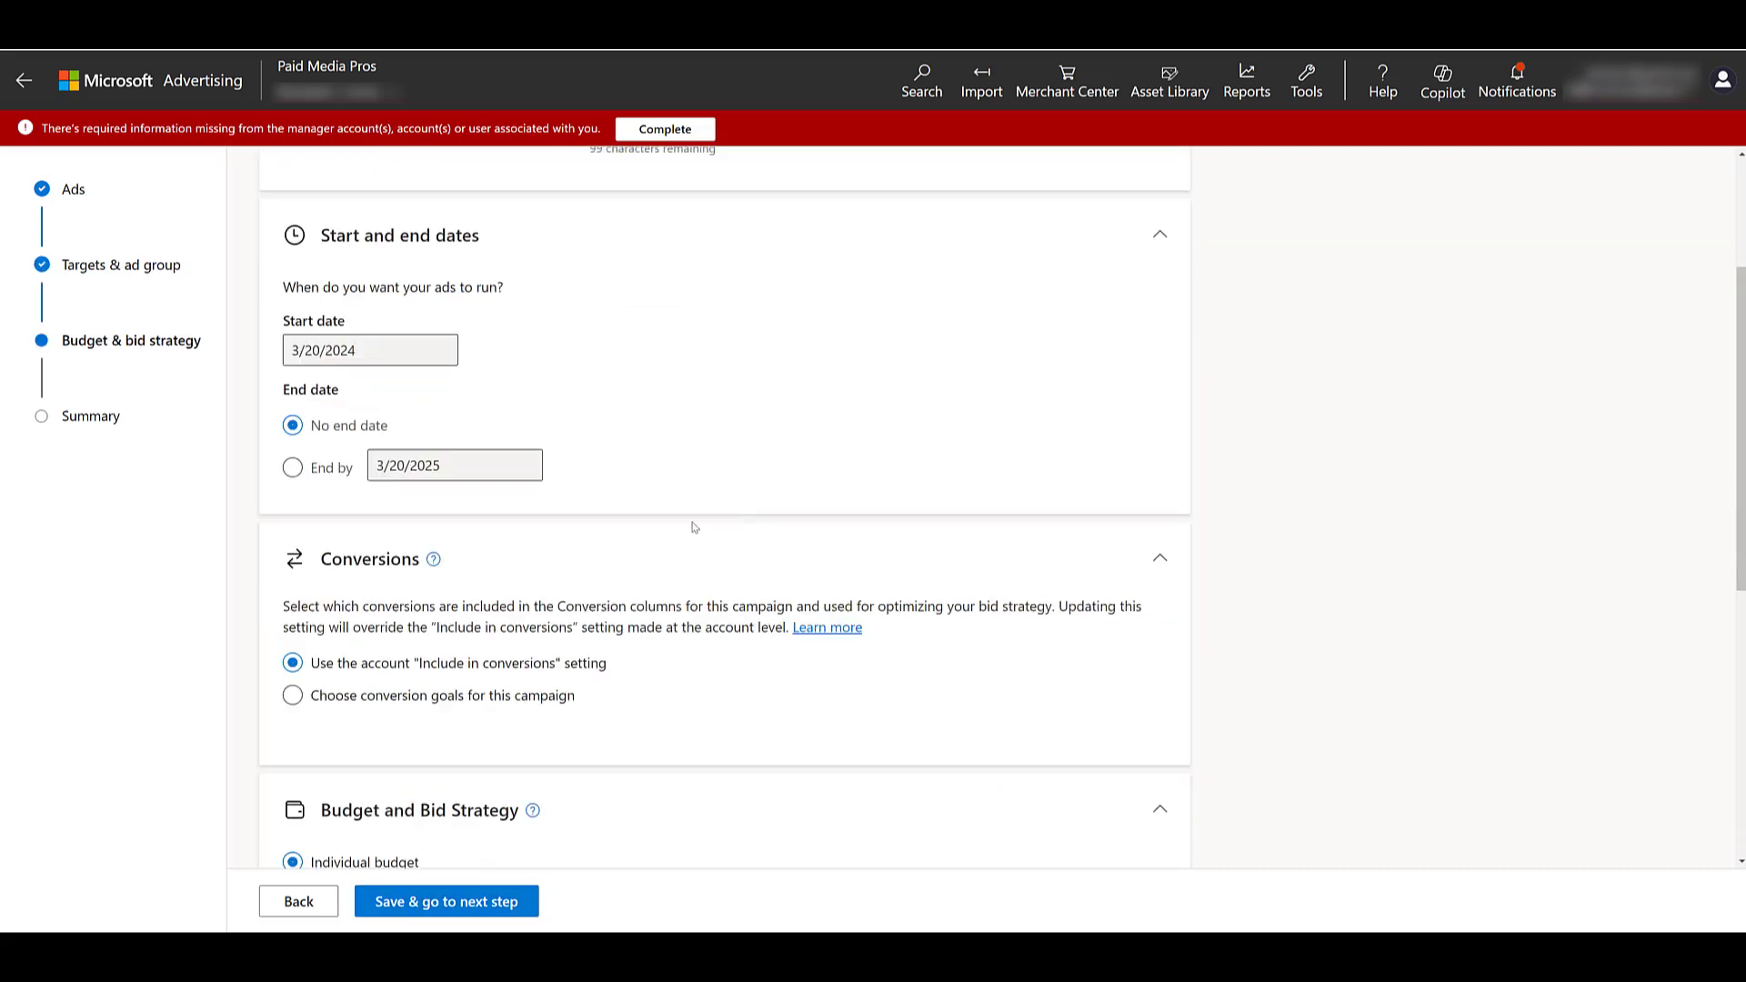
click(586, 698)
scroll(641, 708, down, 6)
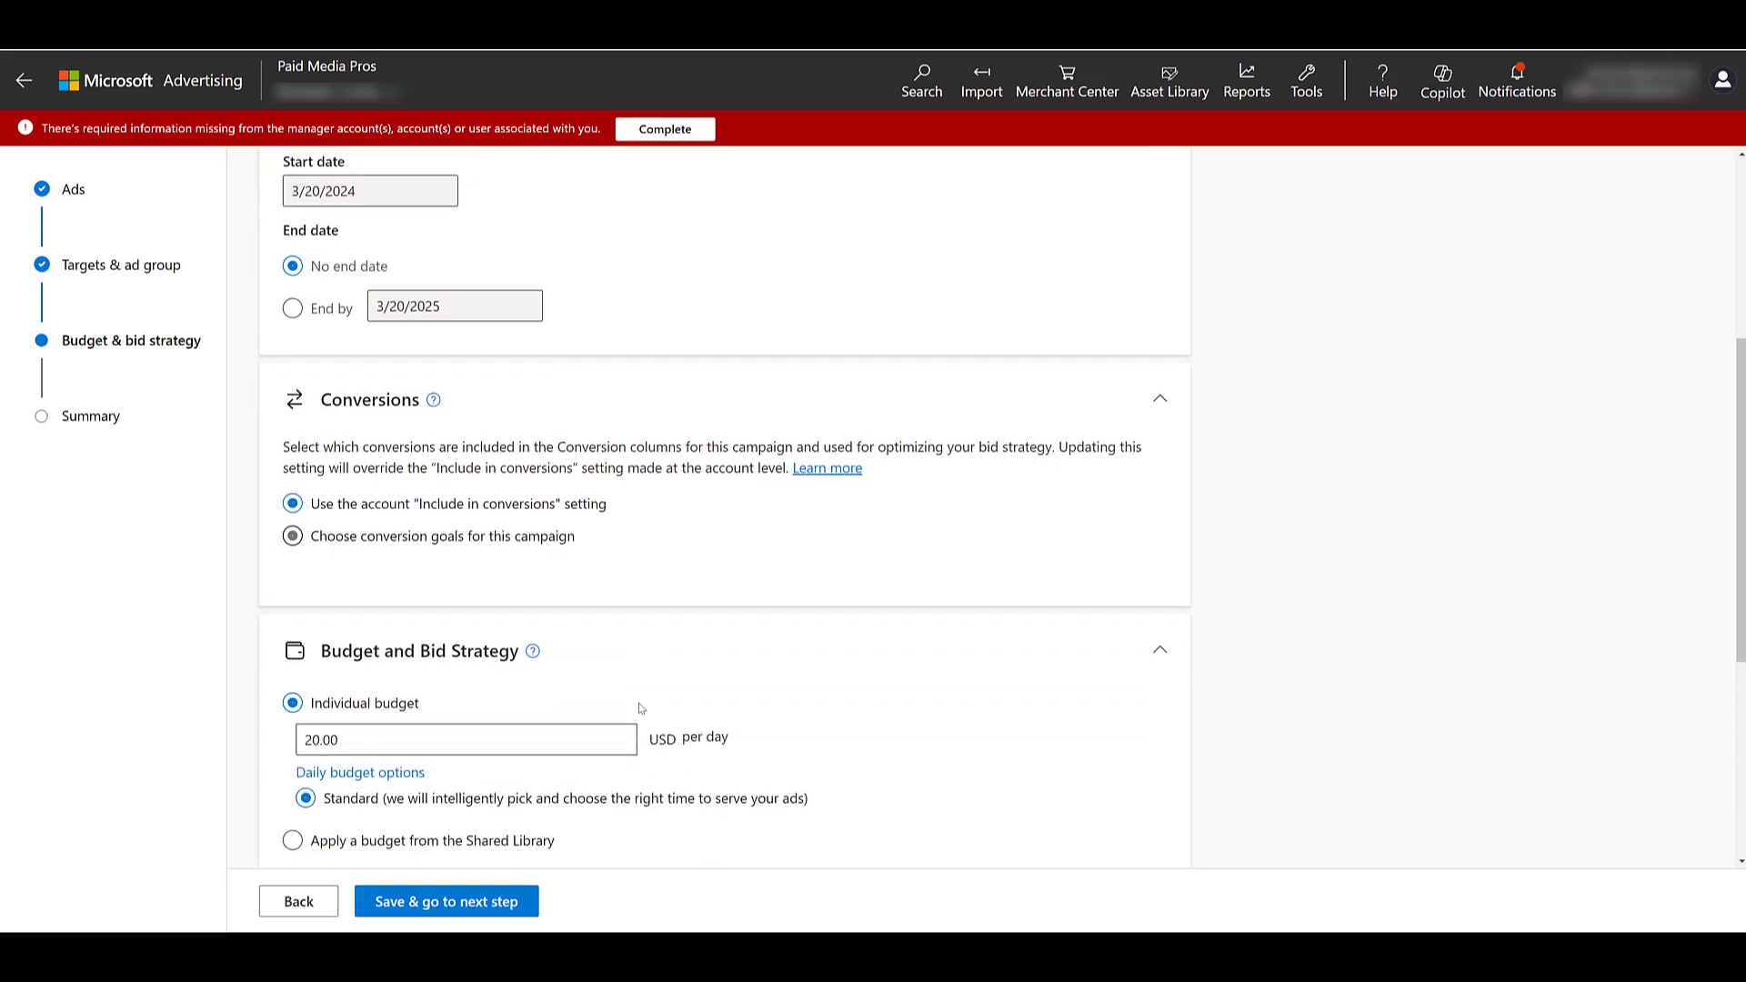
scroll(634, 610, down, 3)
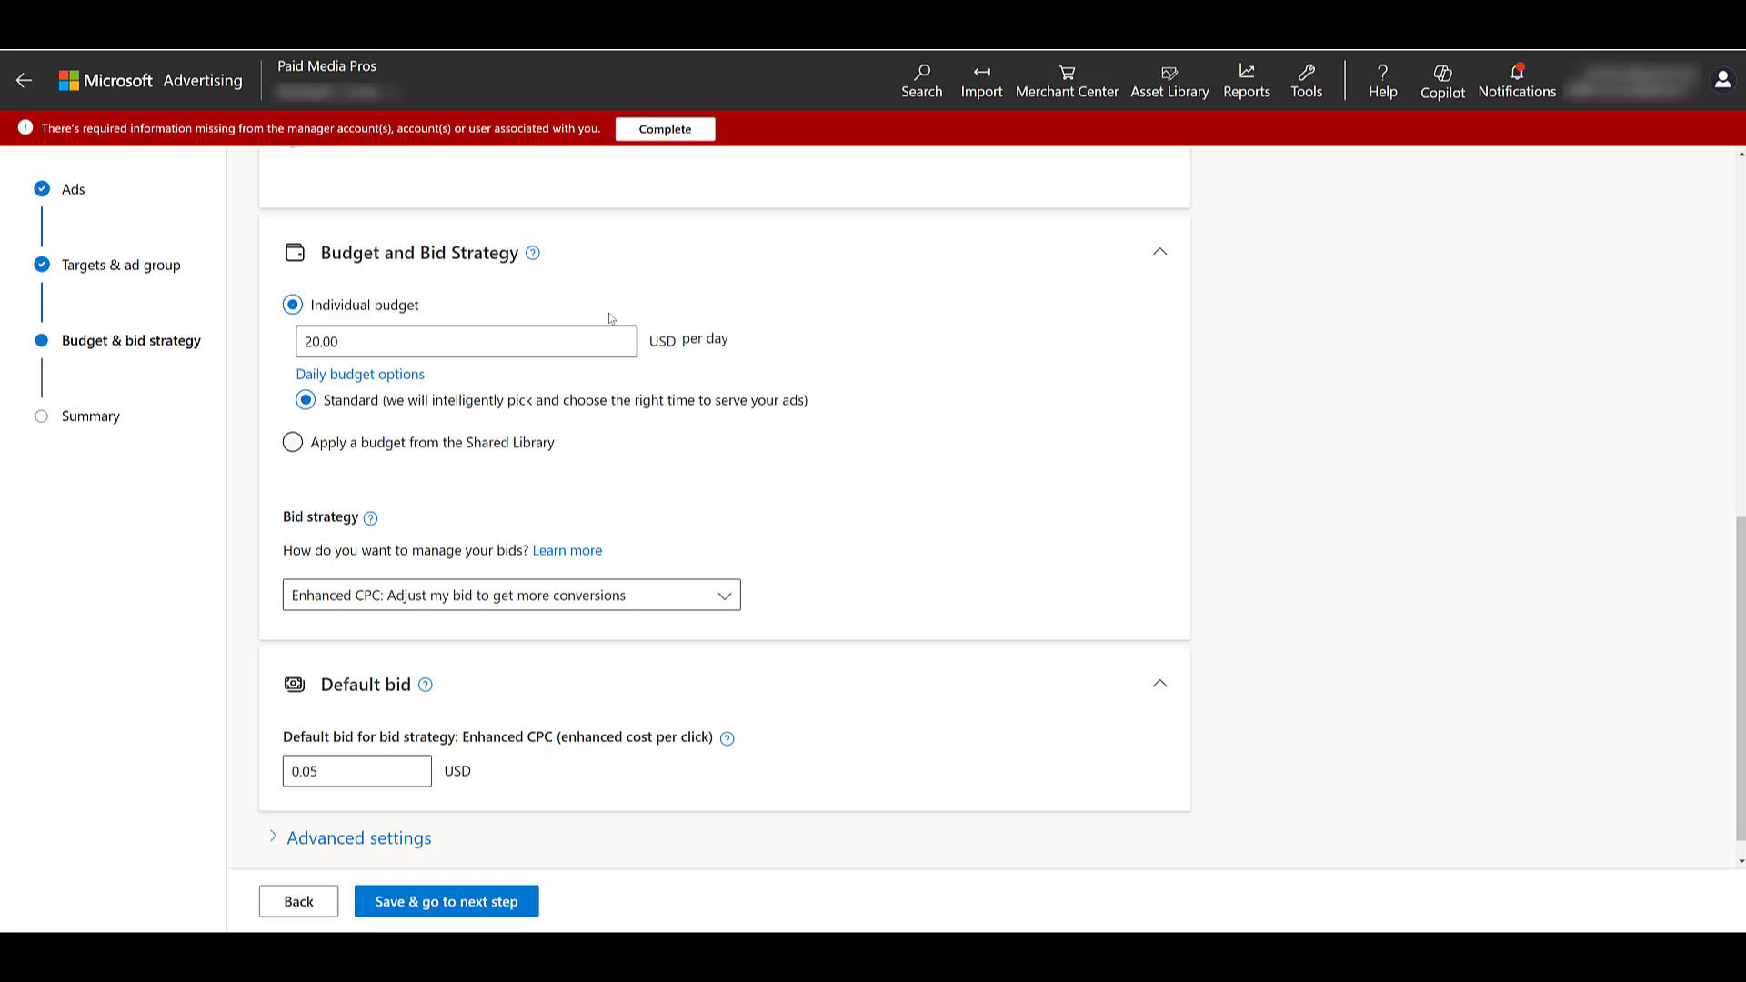
scroll(611, 334, down, 1)
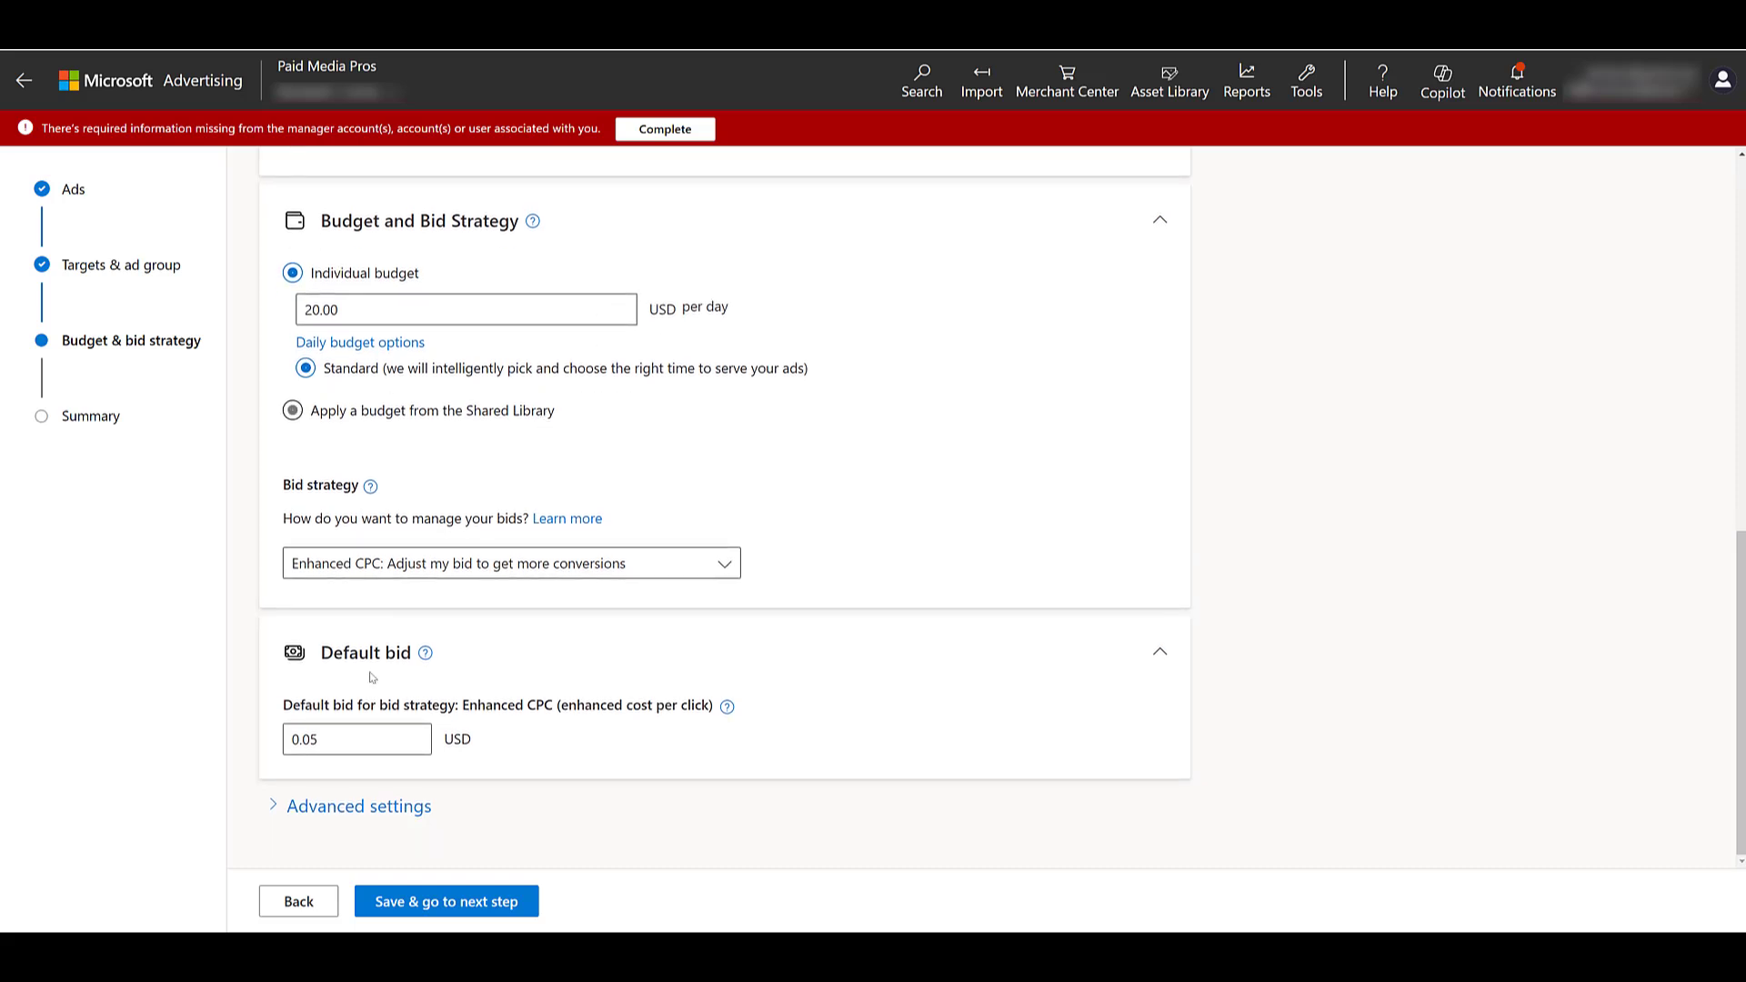
Step: Save the budget settings and continue to the campaign summary
click(479, 903)
scroll(532, 707, down, 3)
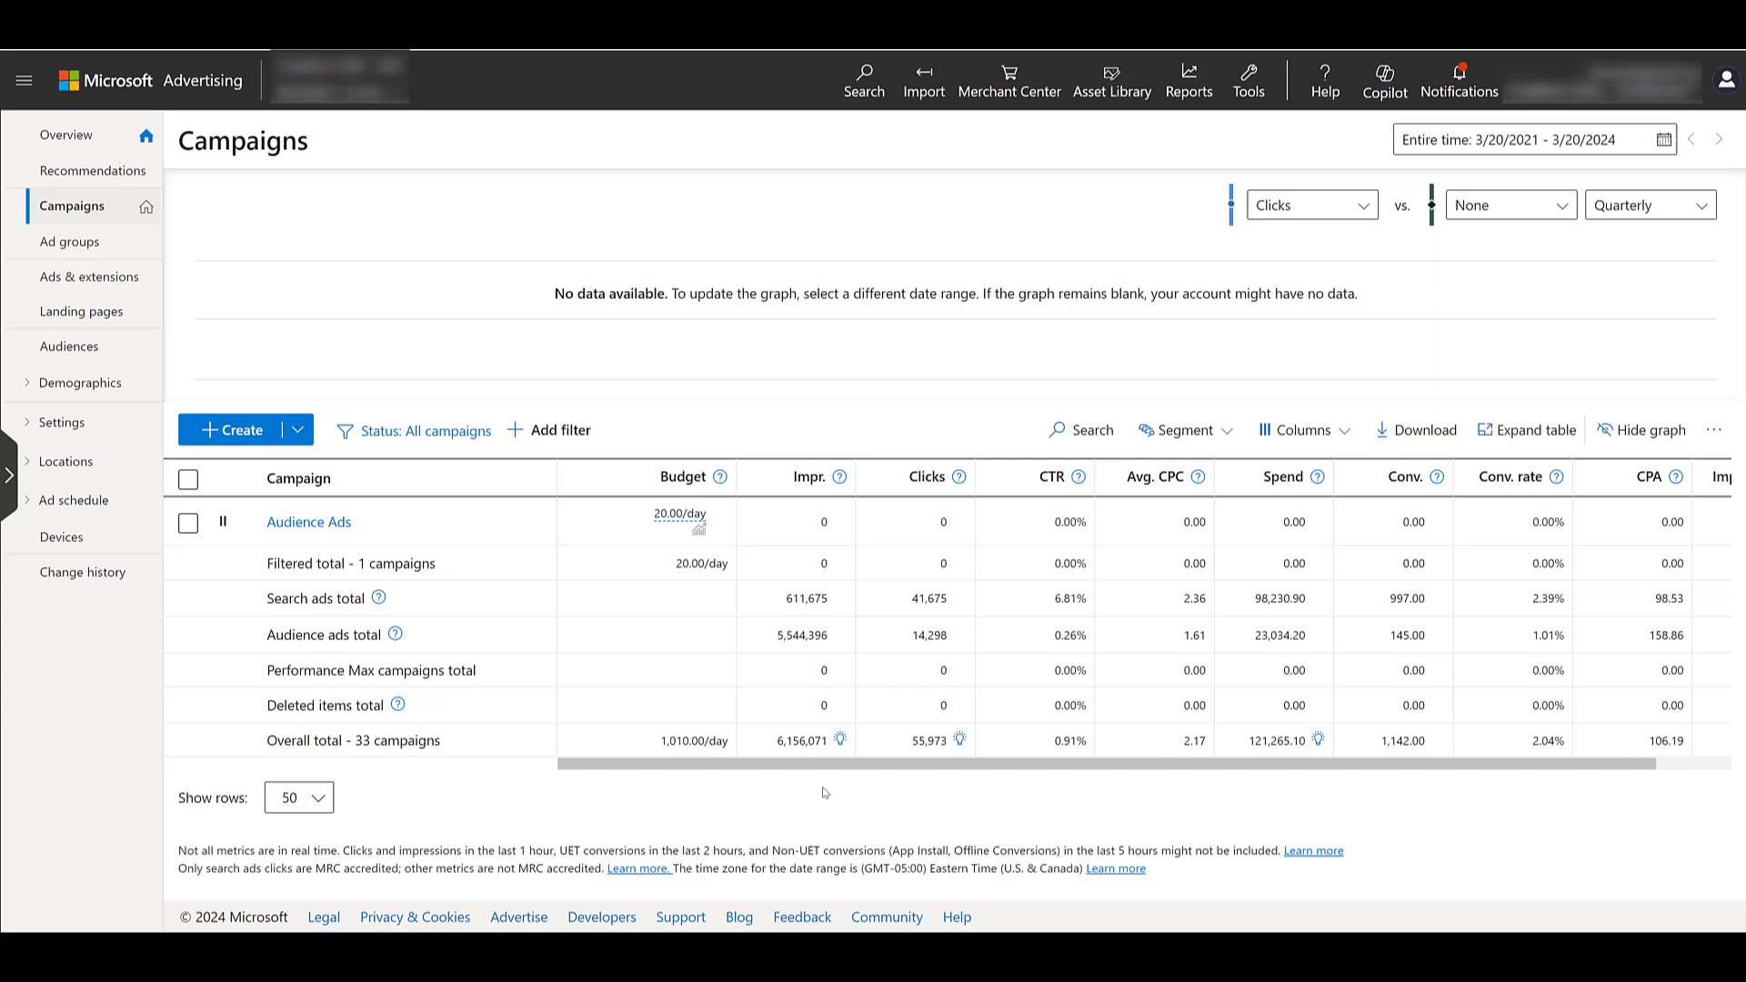
Step: Segment the campaigns table by Audience category and expand the Audience ads total row
click(1222, 431)
mouse_move(1187, 547)
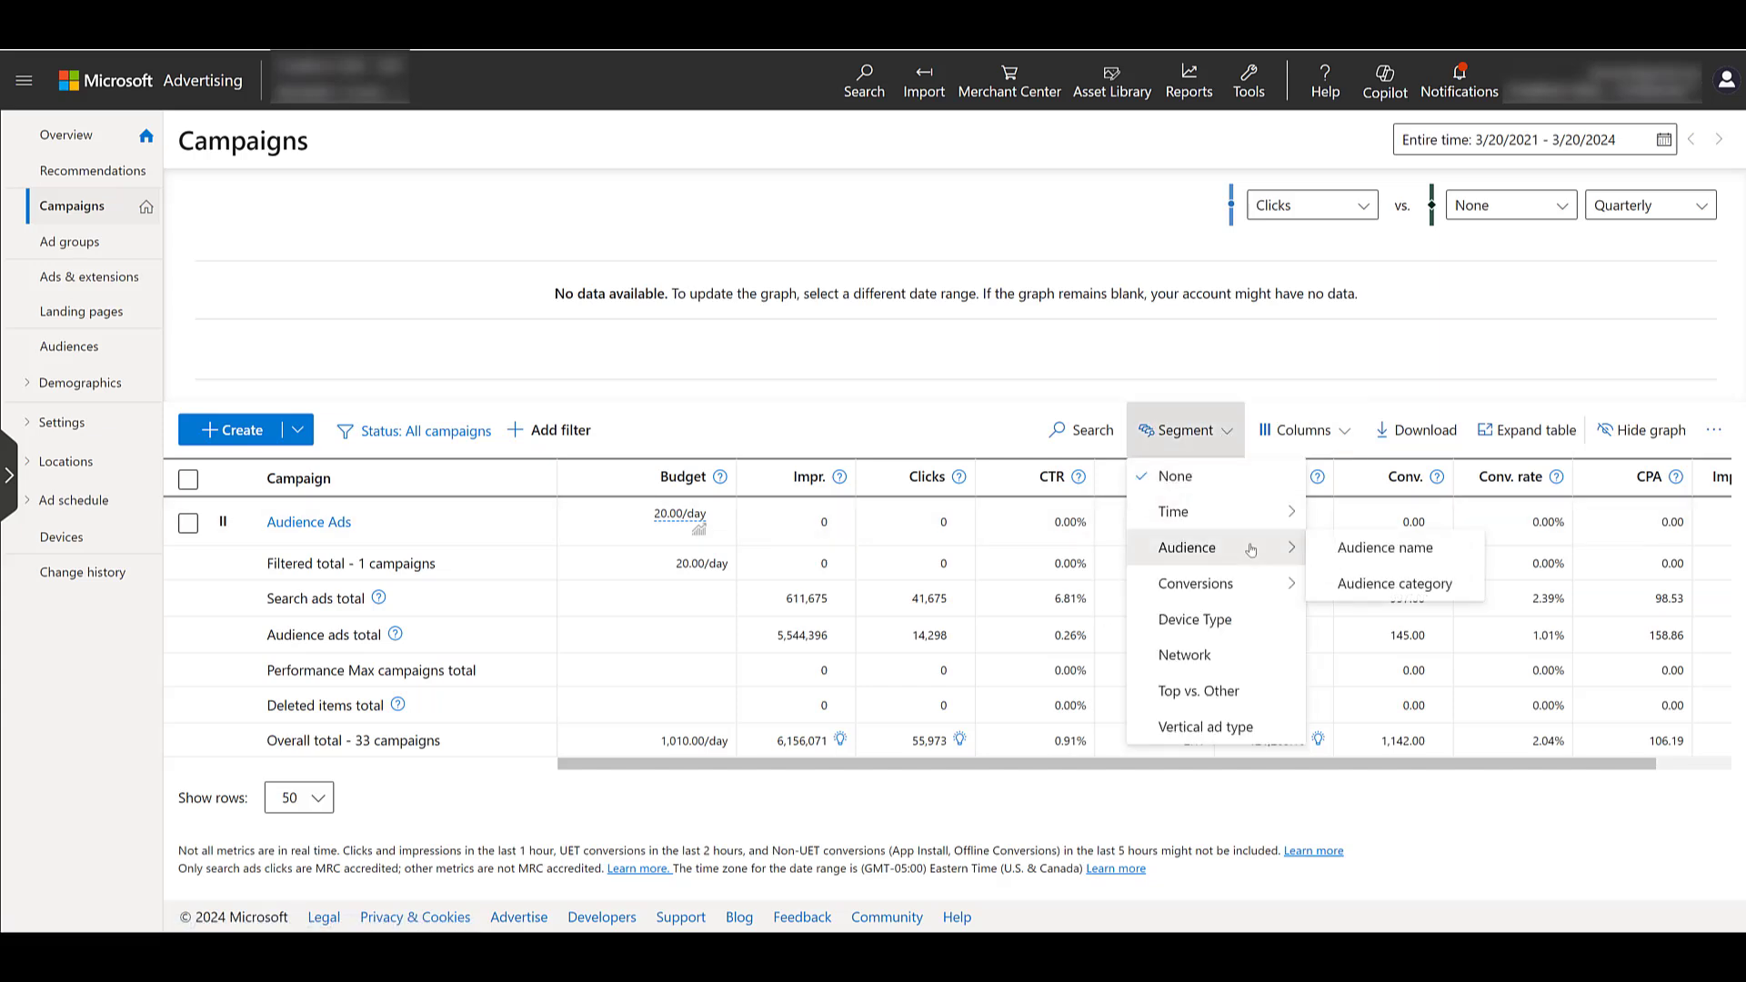
click(1371, 587)
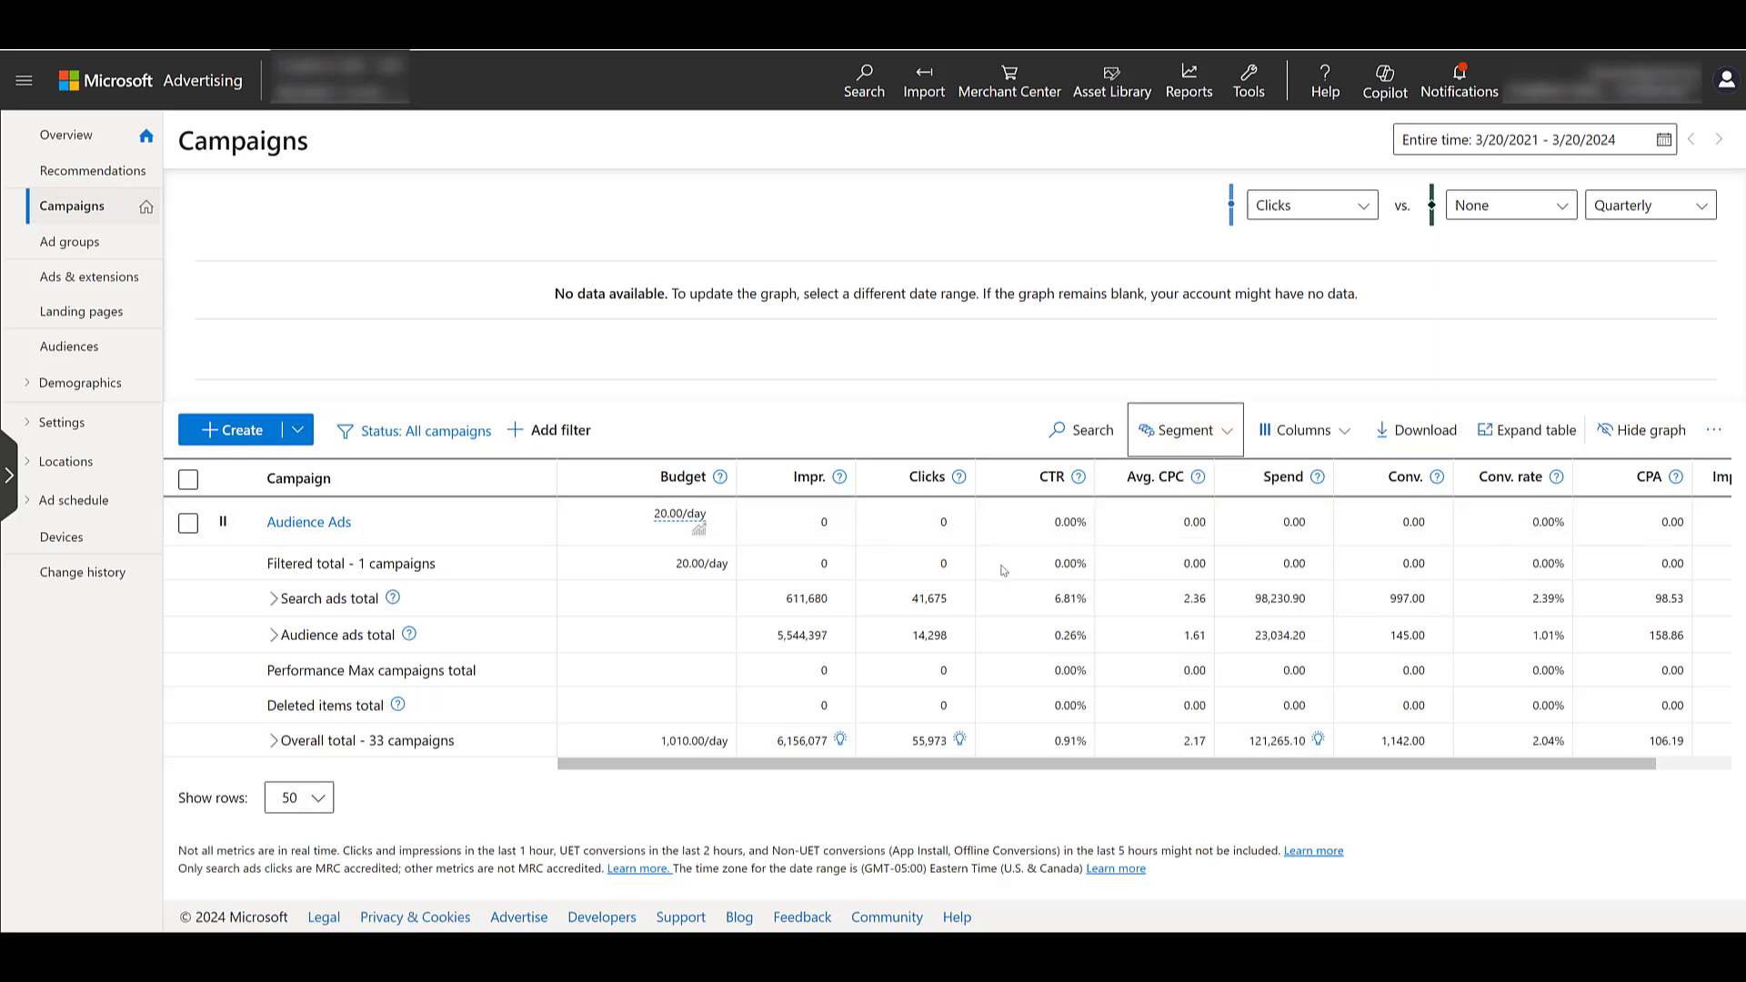
click(275, 636)
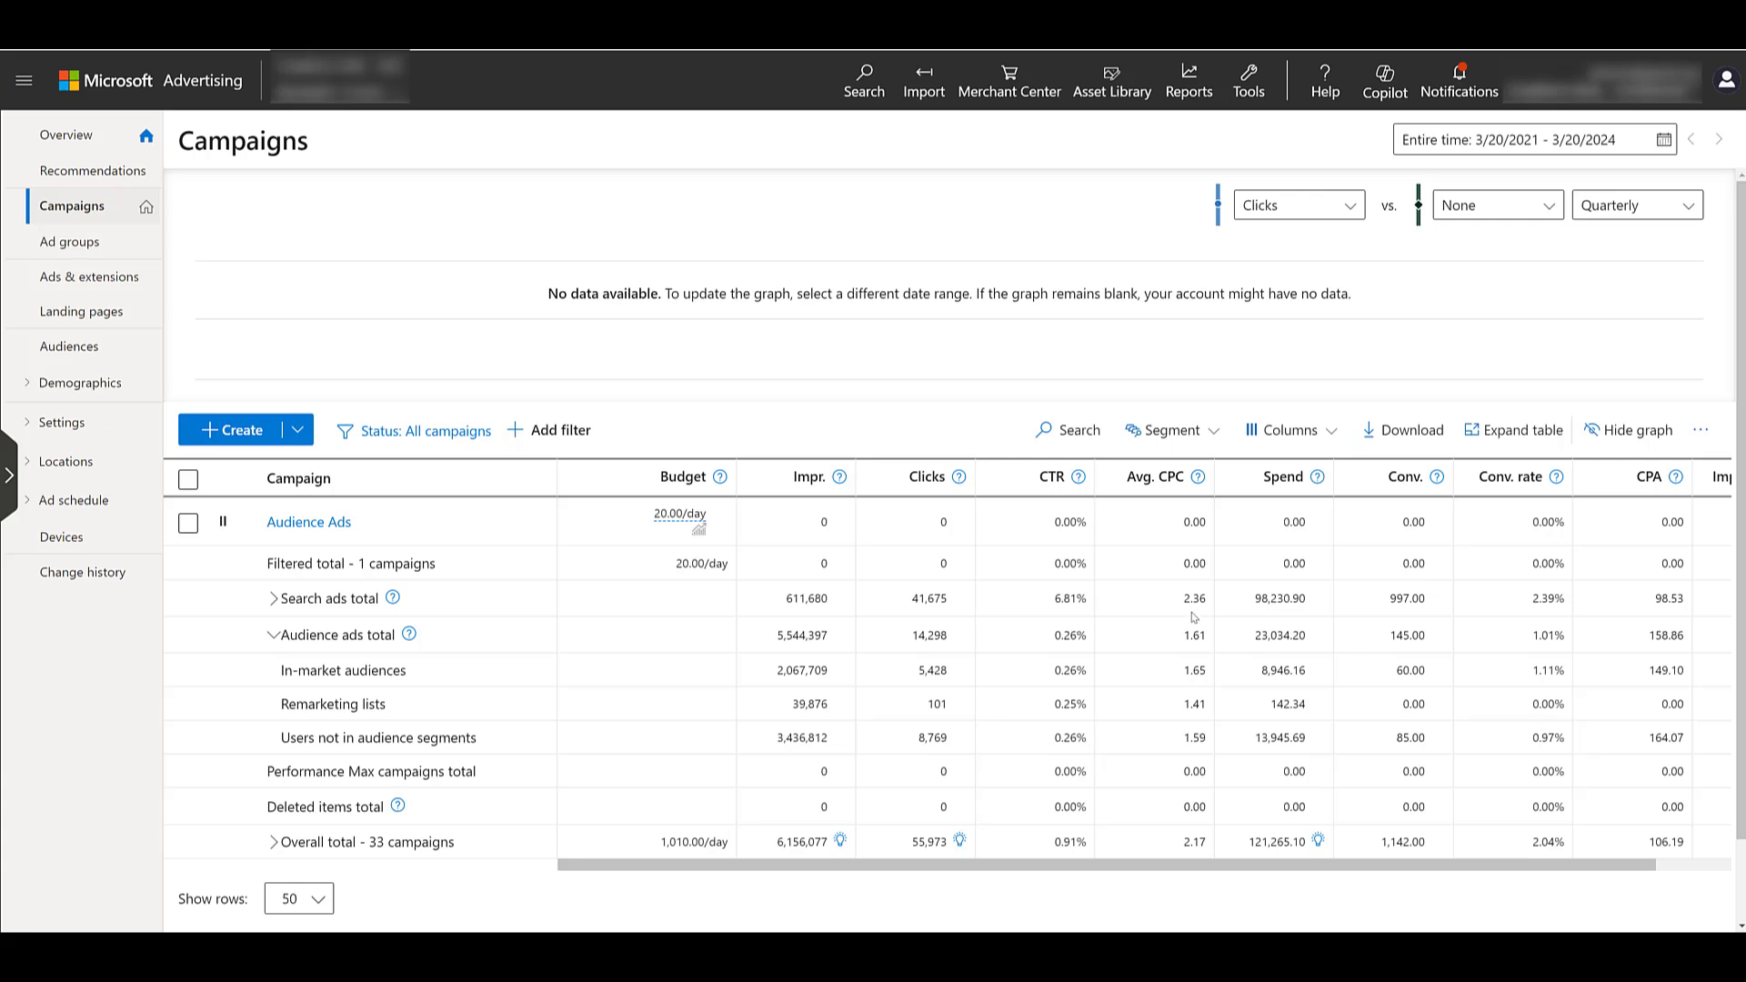
Step: Go from the Audience Ads campaign into the sdfg ad group's Settings page
click(309, 522)
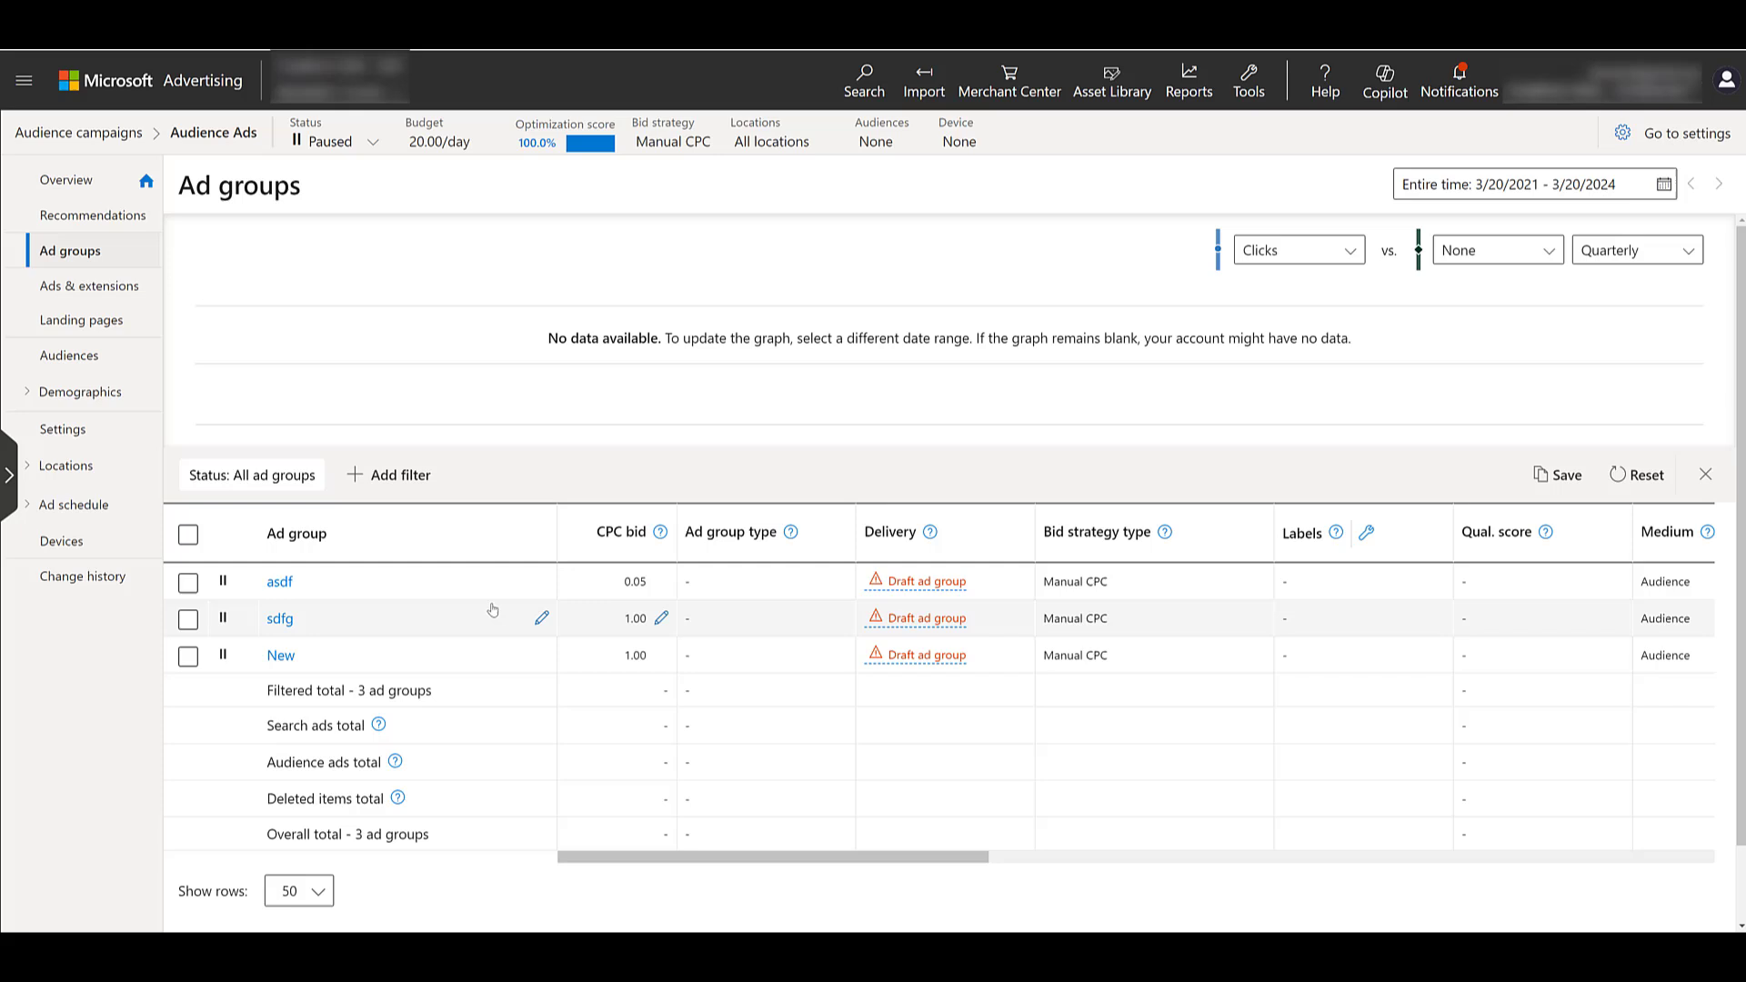
click(280, 618)
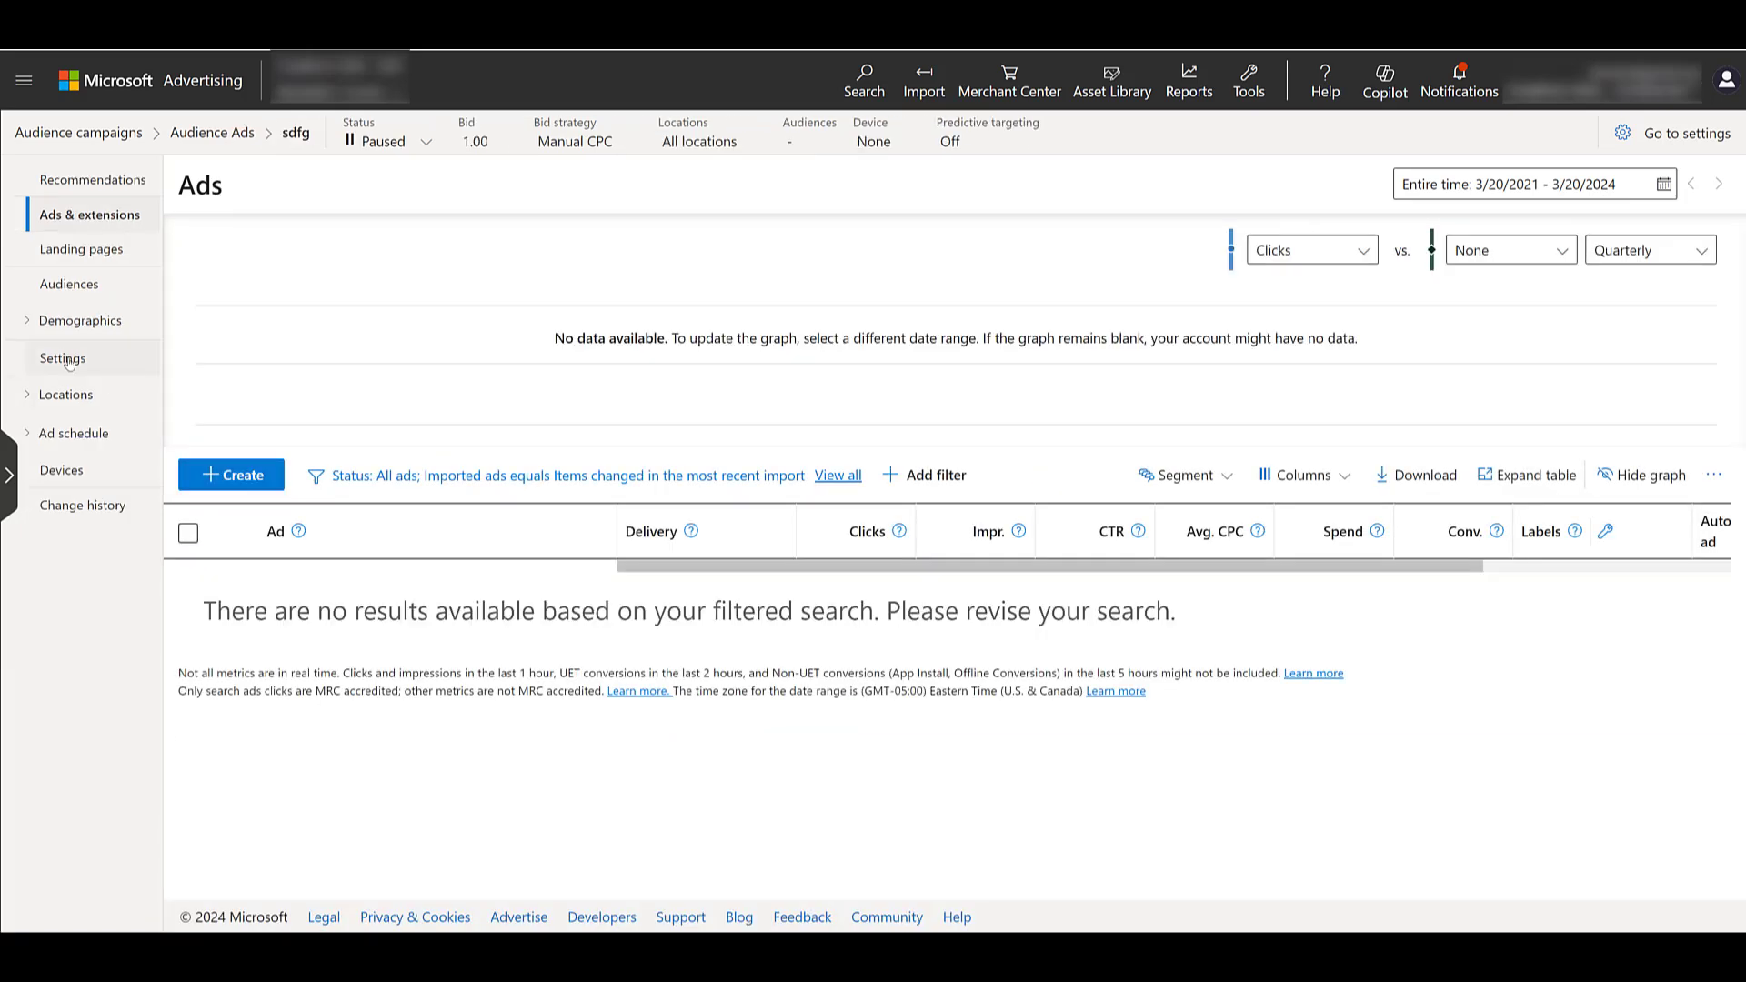
click(63, 357)
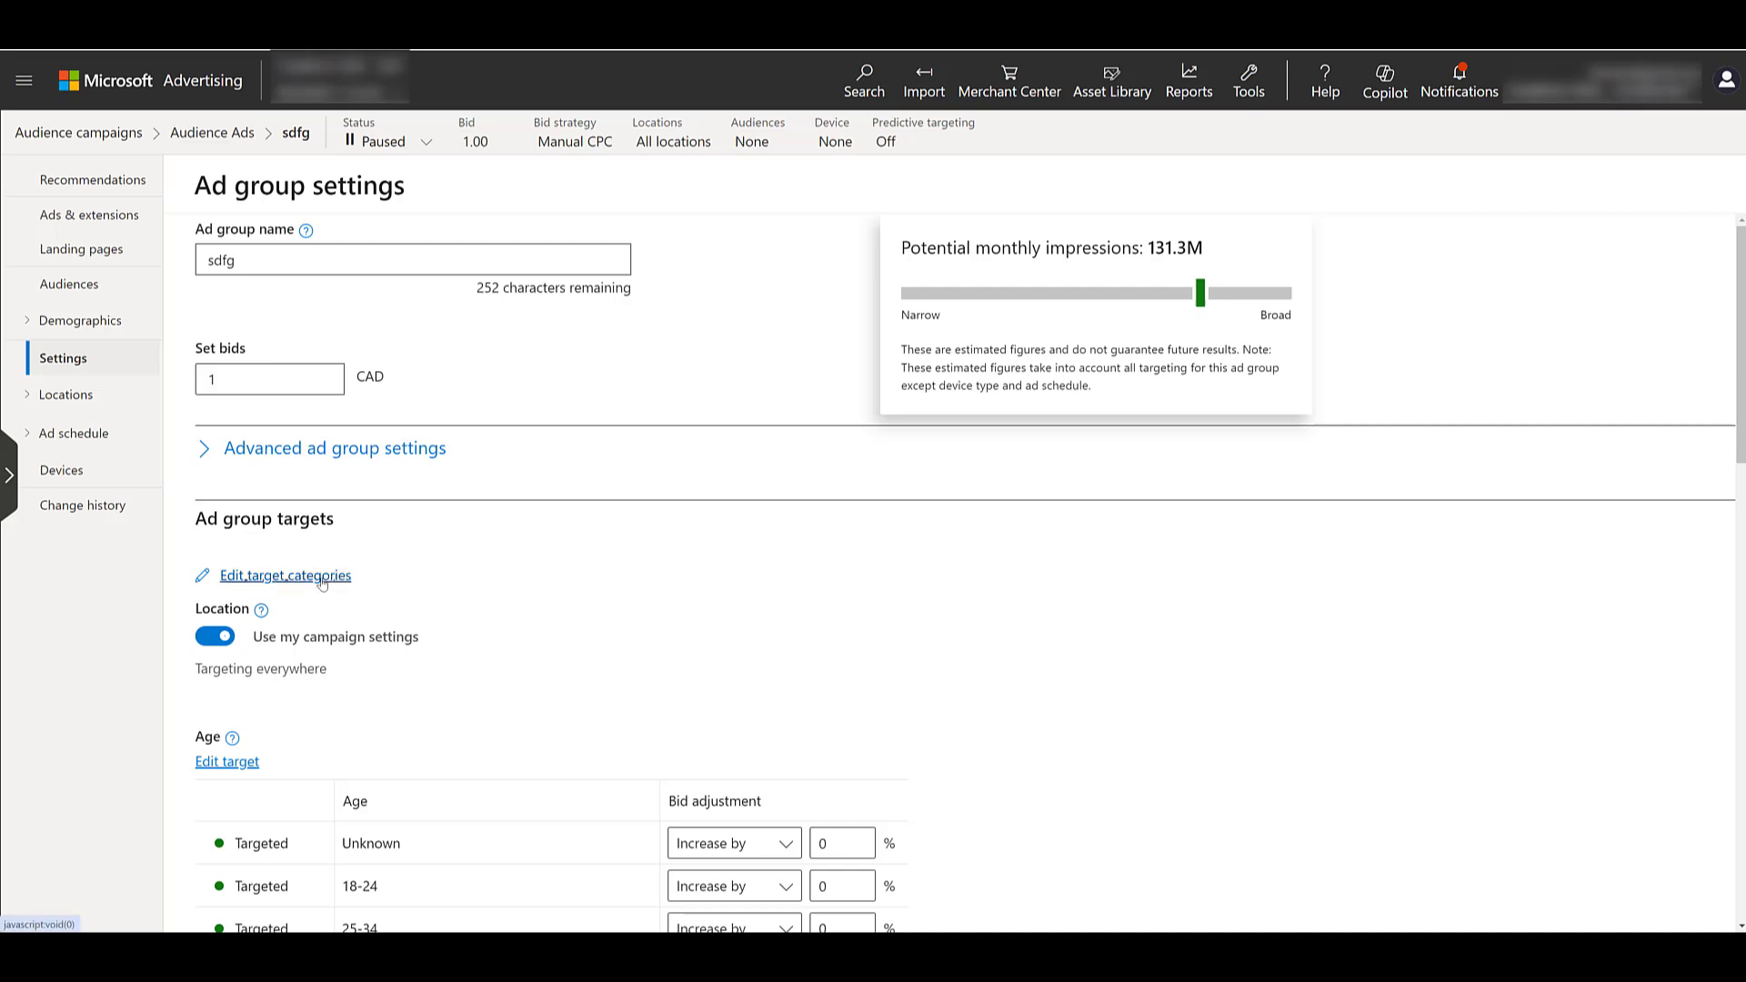
scroll(322, 582, down, 5)
scroll(609, 422, down, 3)
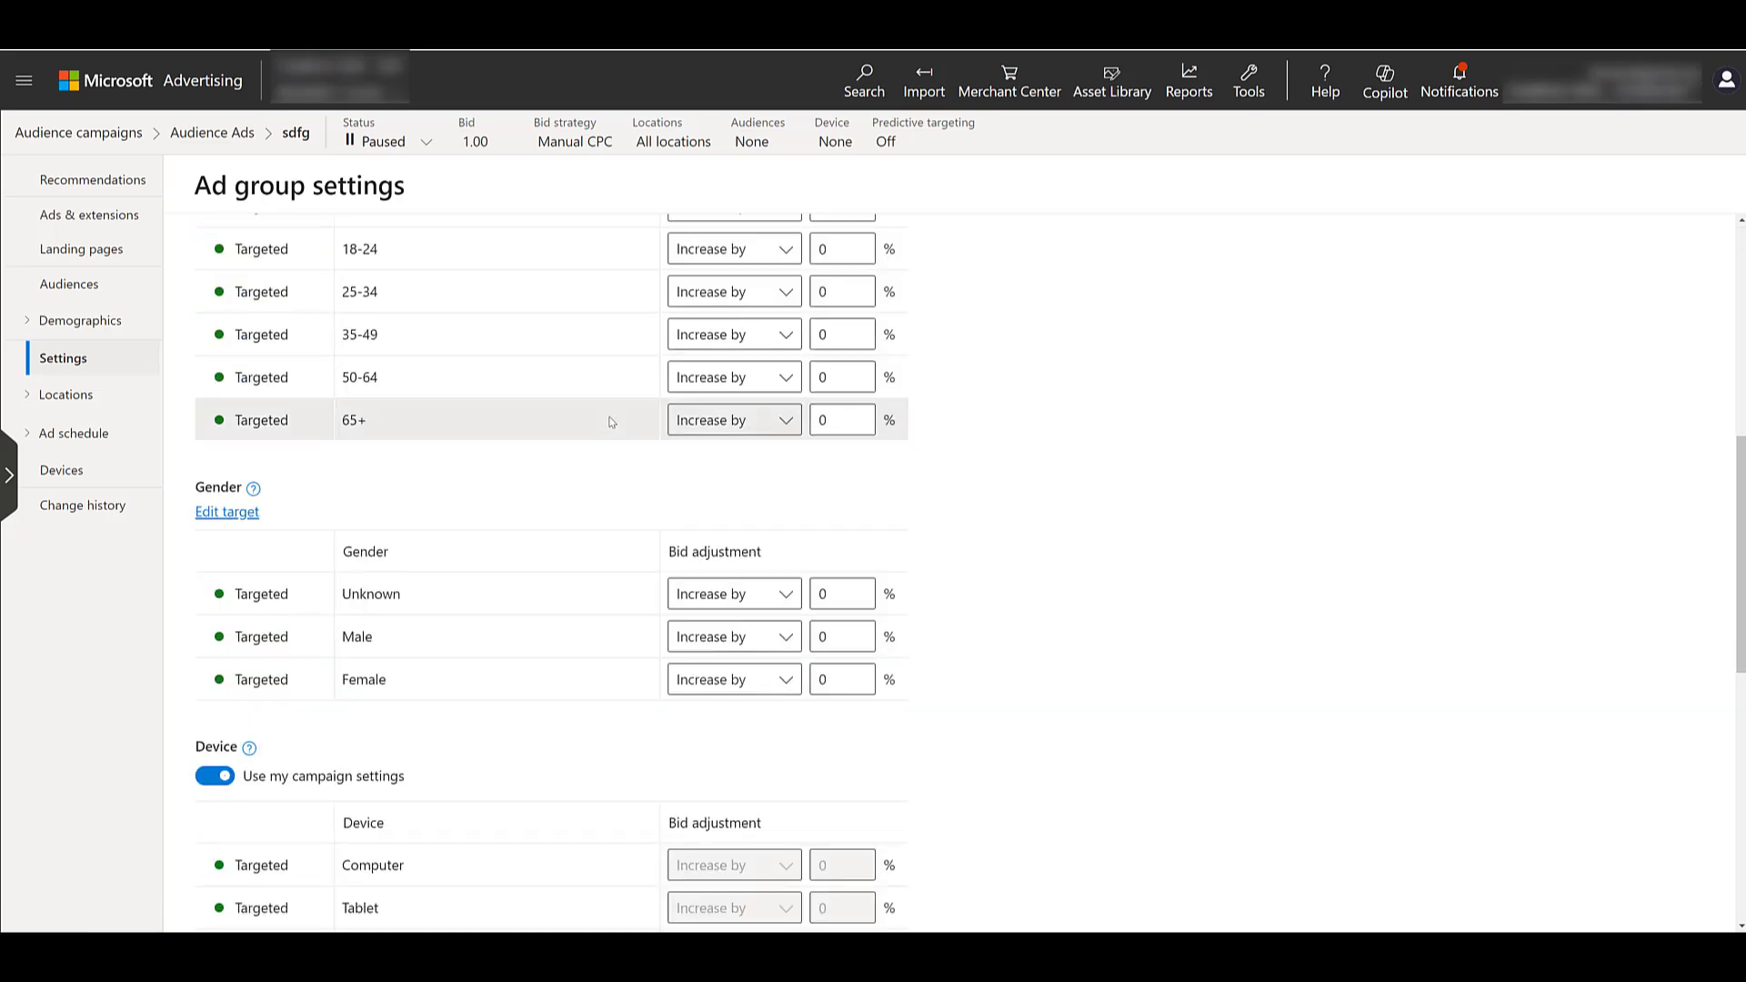
scroll(609, 423, down, 4)
scroll(609, 423, down, 5)
scroll(609, 423, down, 3)
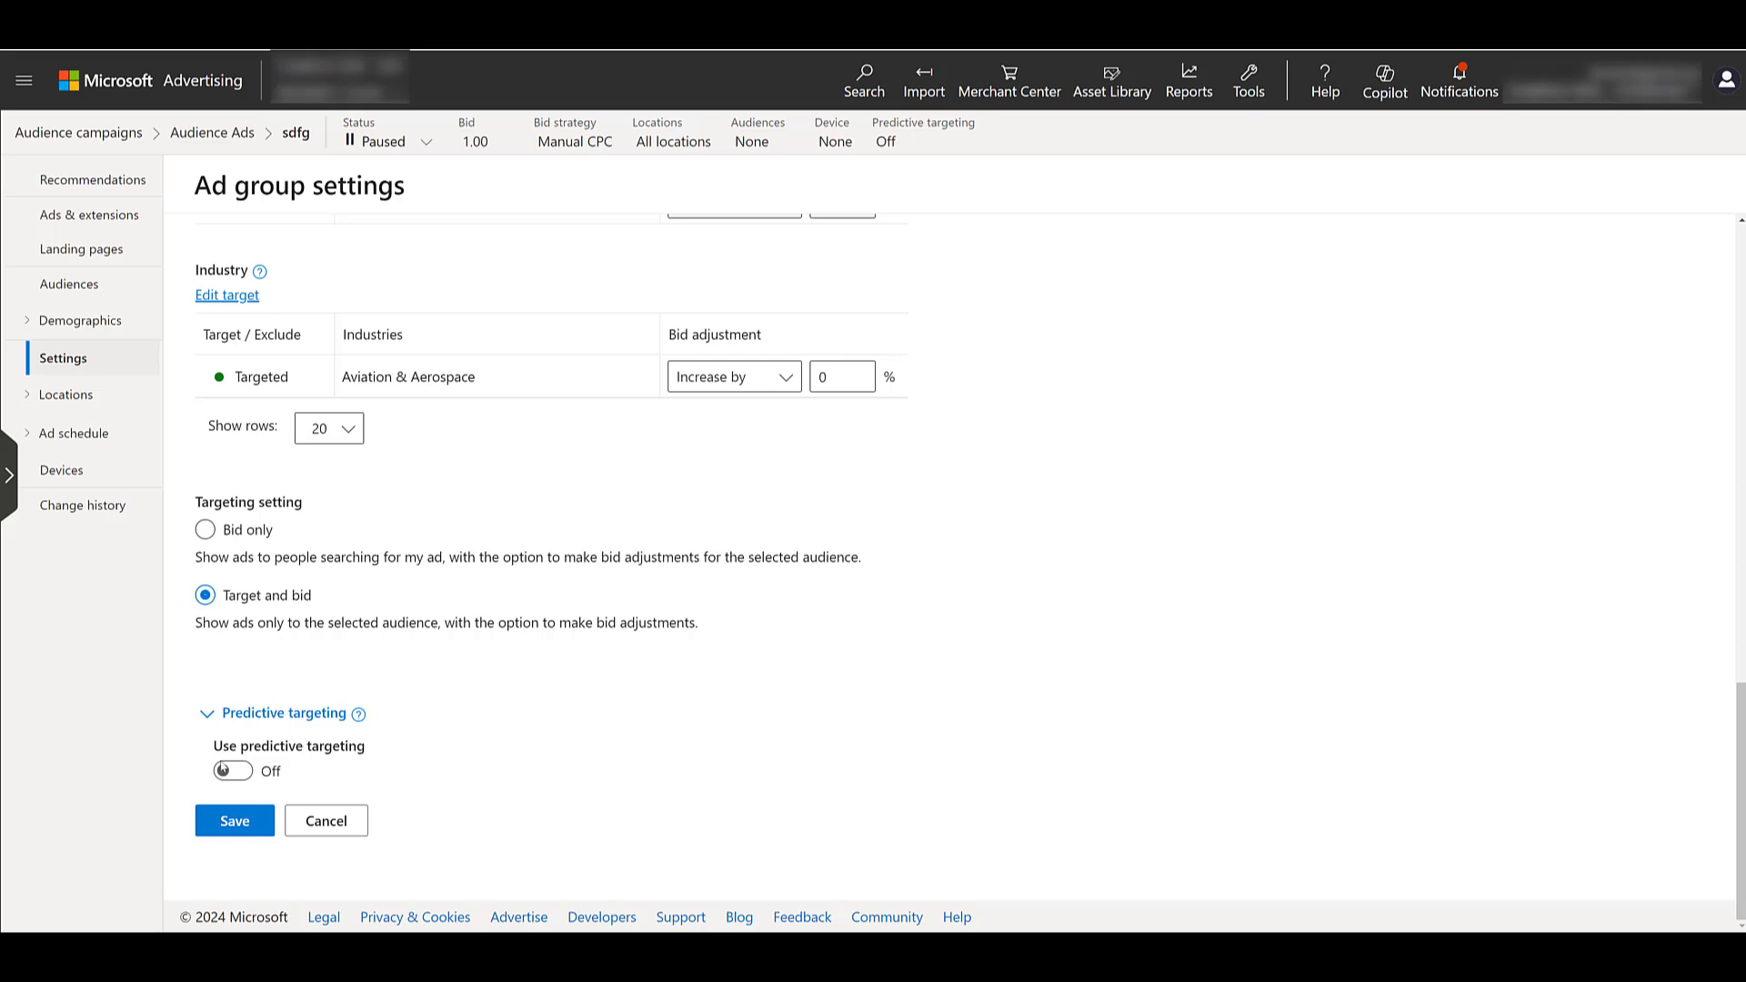
Step: Switch Use predictive targeting to On in the sdfg ad group settings
click(232, 771)
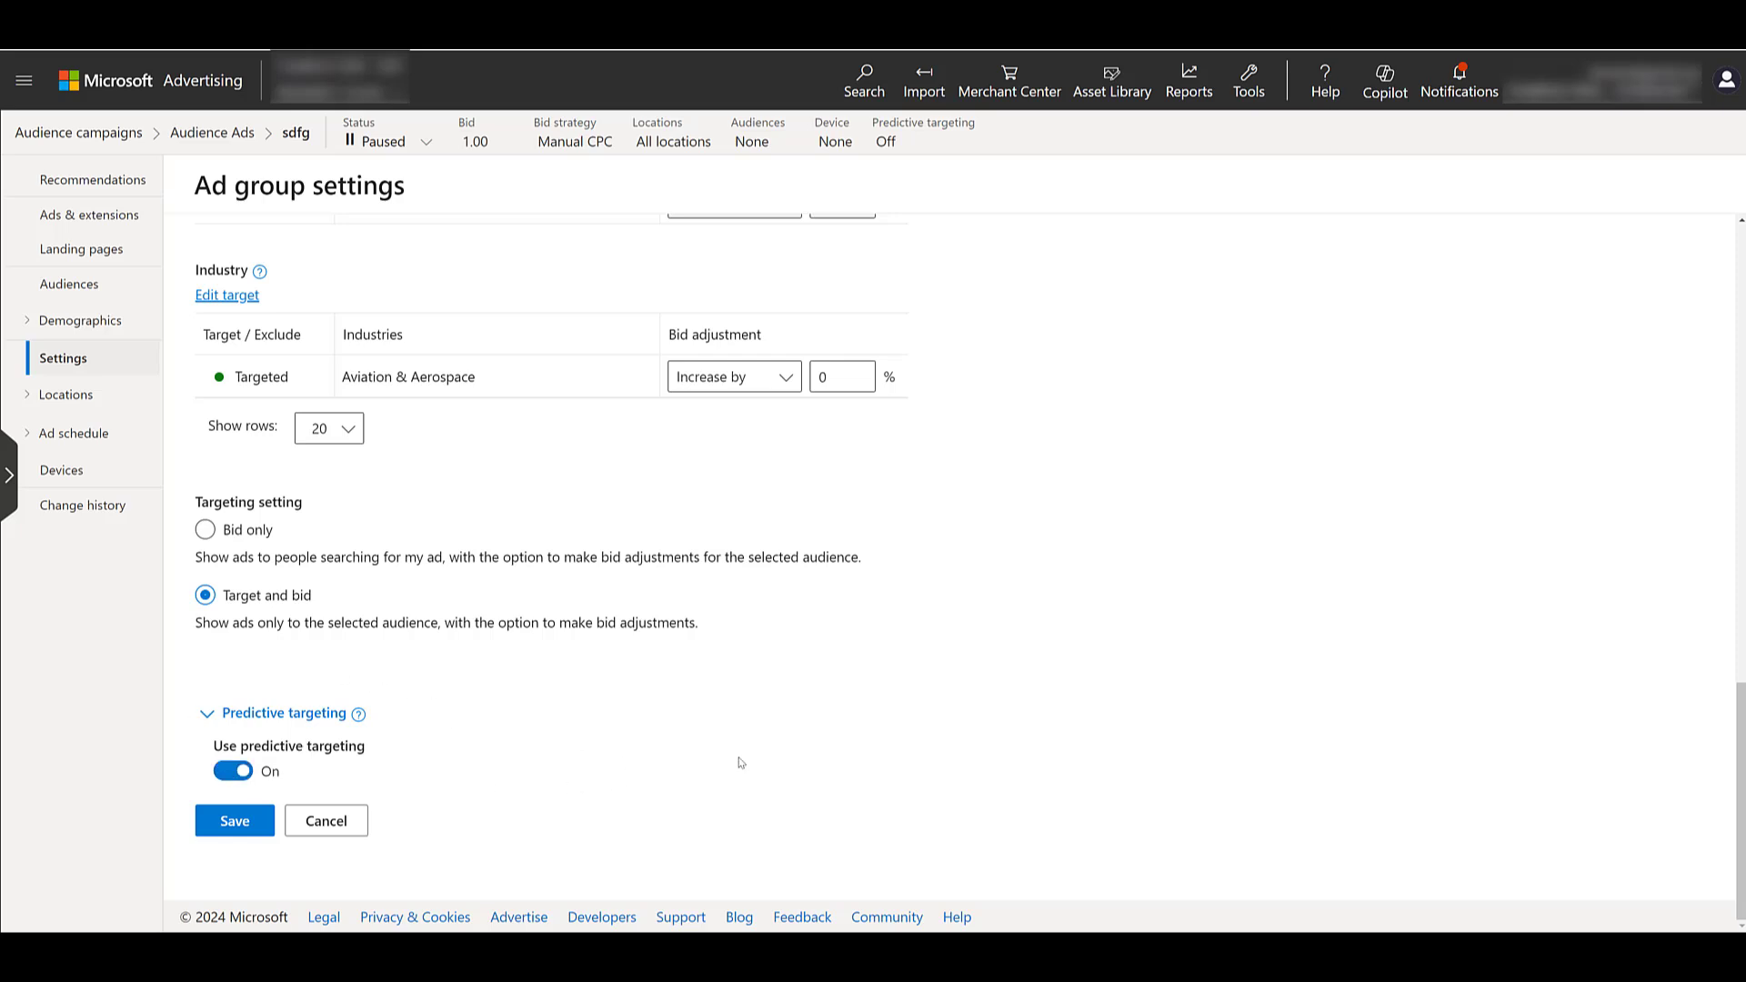